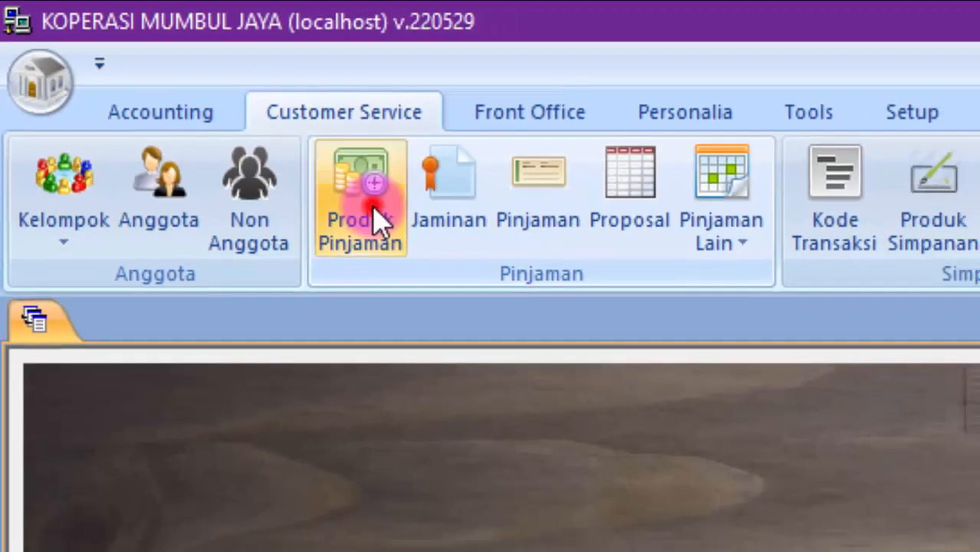
# Open the loan product list and open the Kredit Angsuran Flat product for editing.
pyautogui.click(414, 230)
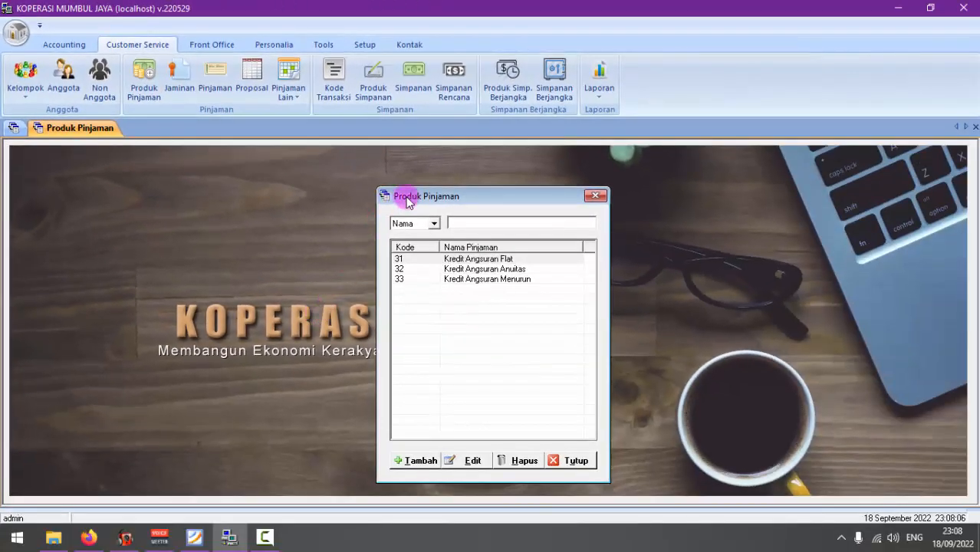
pyautogui.moveTo(407, 201); pyautogui.dragTo(378, 180)
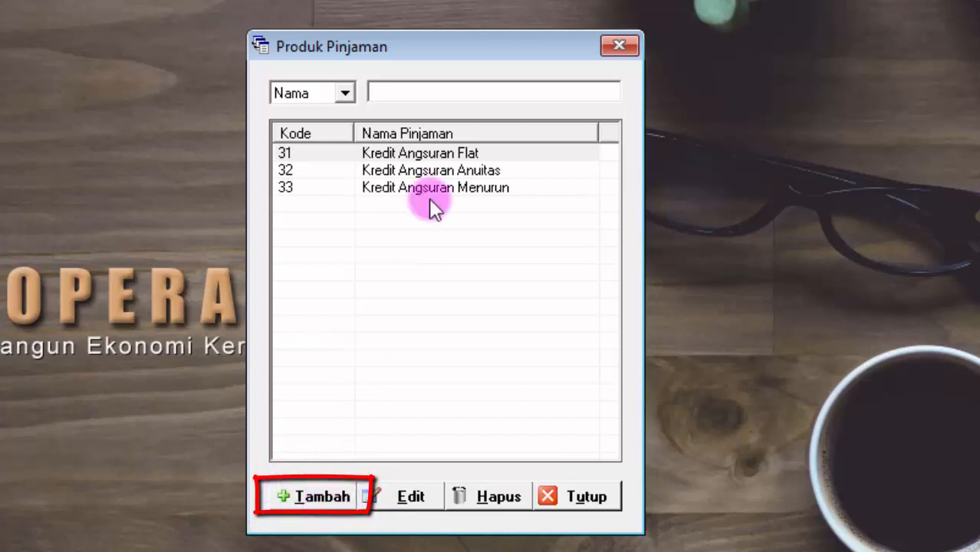
pyautogui.click(426, 154)
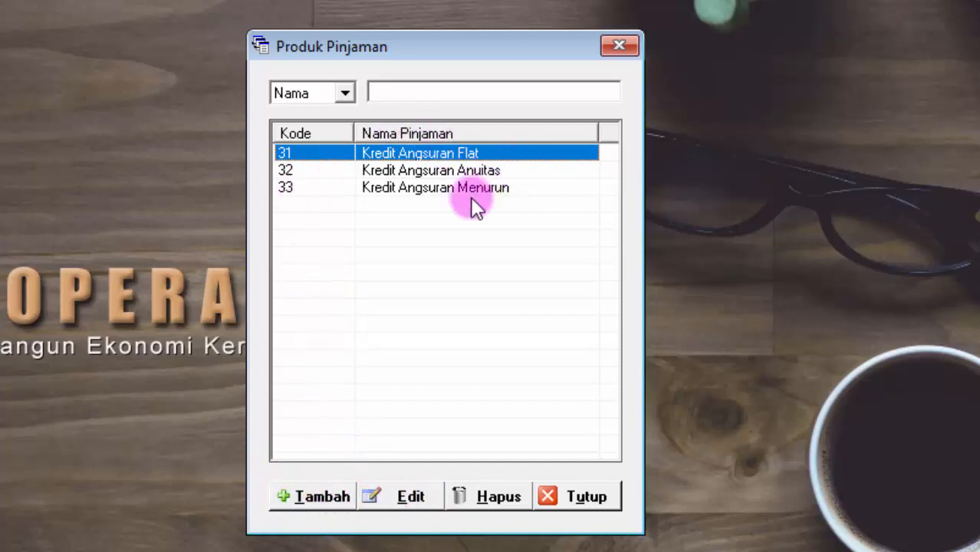
pyautogui.click(410, 499)
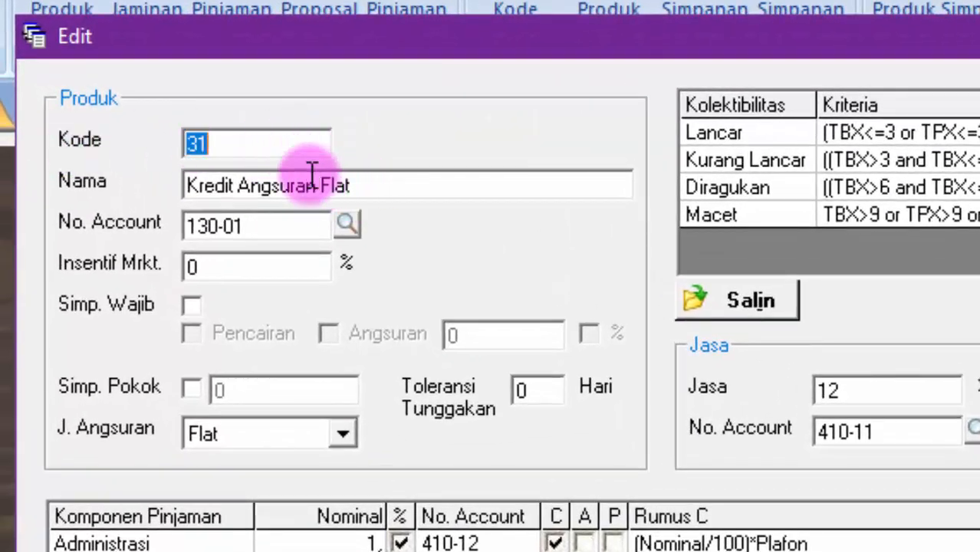
pyautogui.click(261, 140)
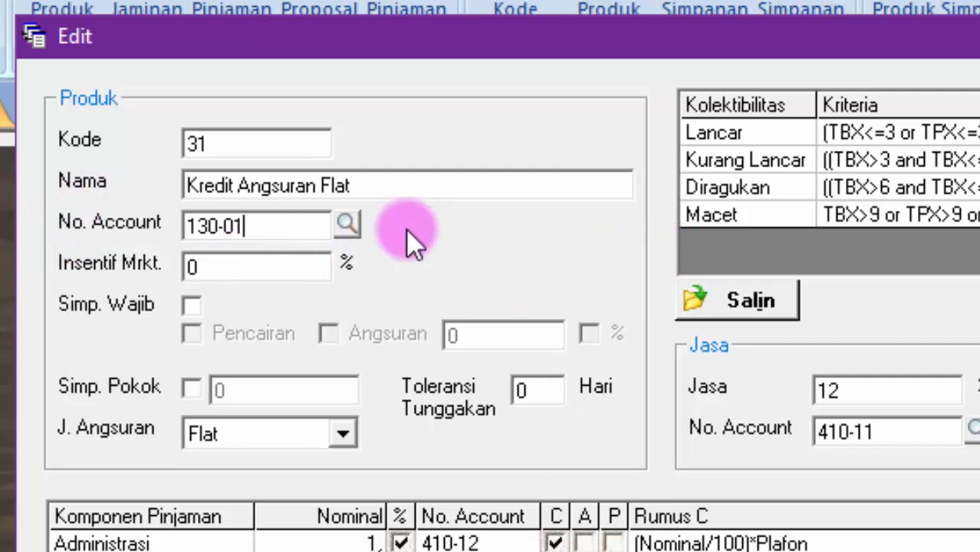
# Assign the PIUTANG USP account to the loan product from the account list.
pyautogui.click(348, 225)
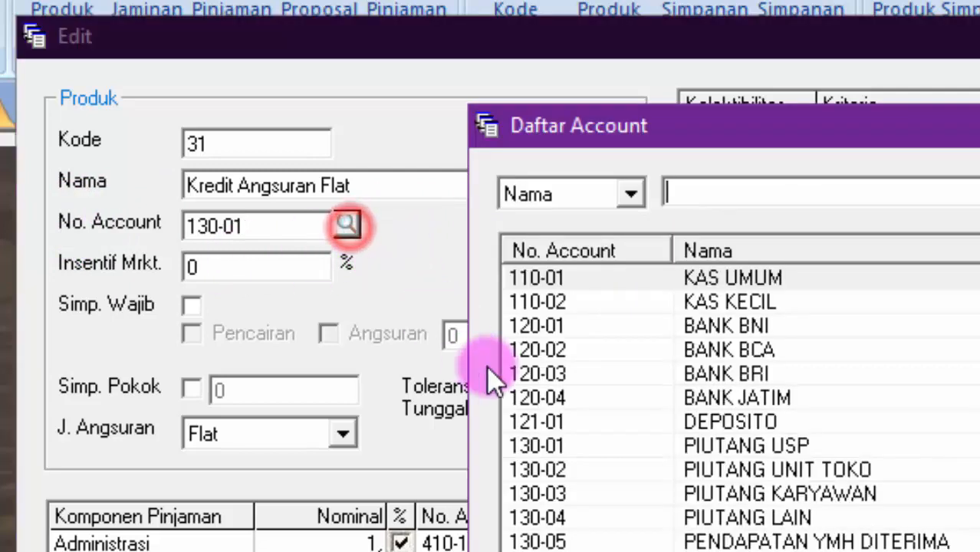
pyautogui.click(754, 448)
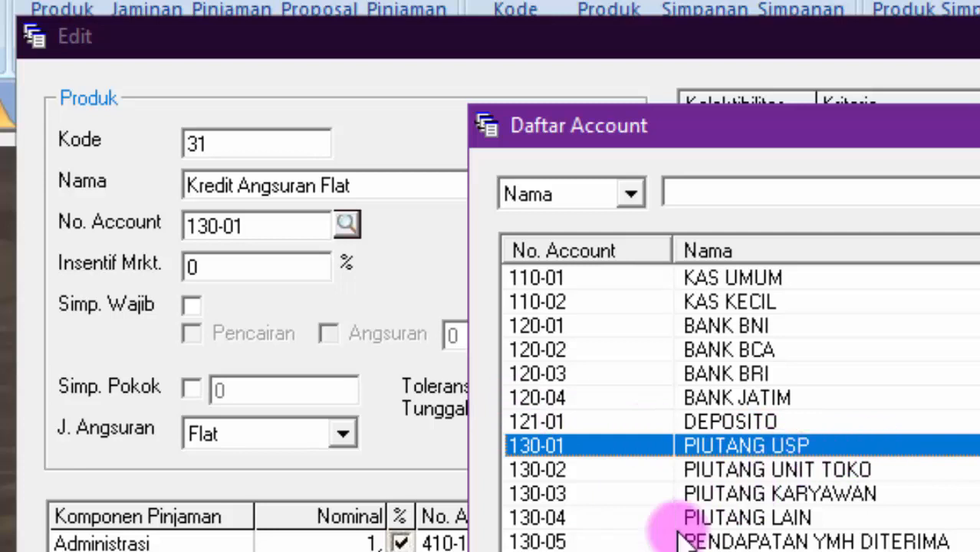
pyautogui.press('Return')
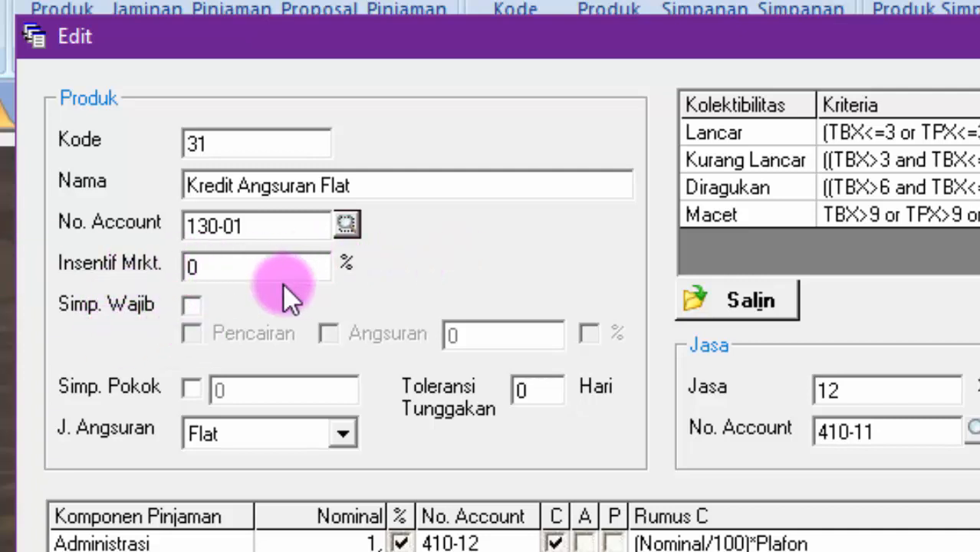
# Examine the marketing incentive percentage (Insentif Mrkt.) of the loan product.
pyautogui.click(211, 263)
pyautogui.moveTo(211, 262); pyautogui.dragTo(156, 262)
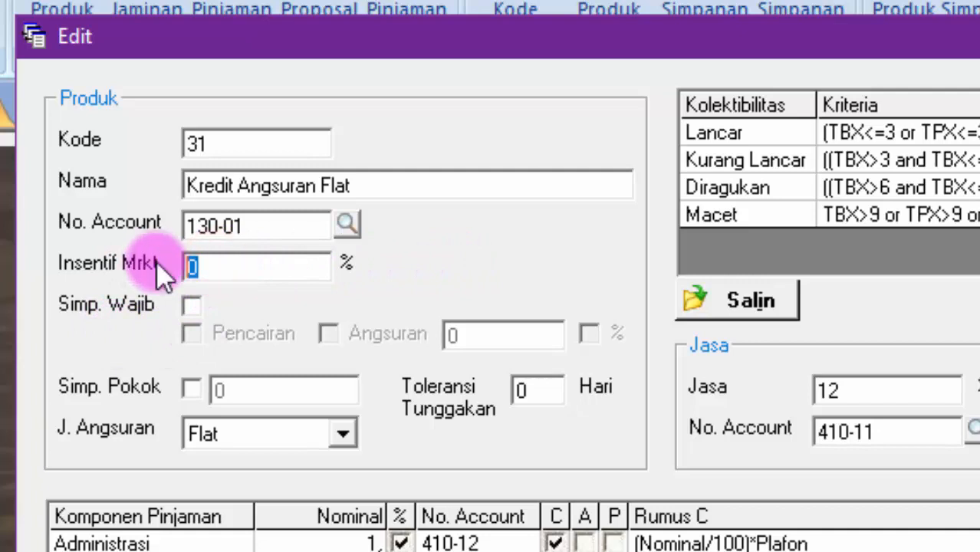
pyautogui.moveTo(234, 269); pyautogui.dragTo(147, 269)
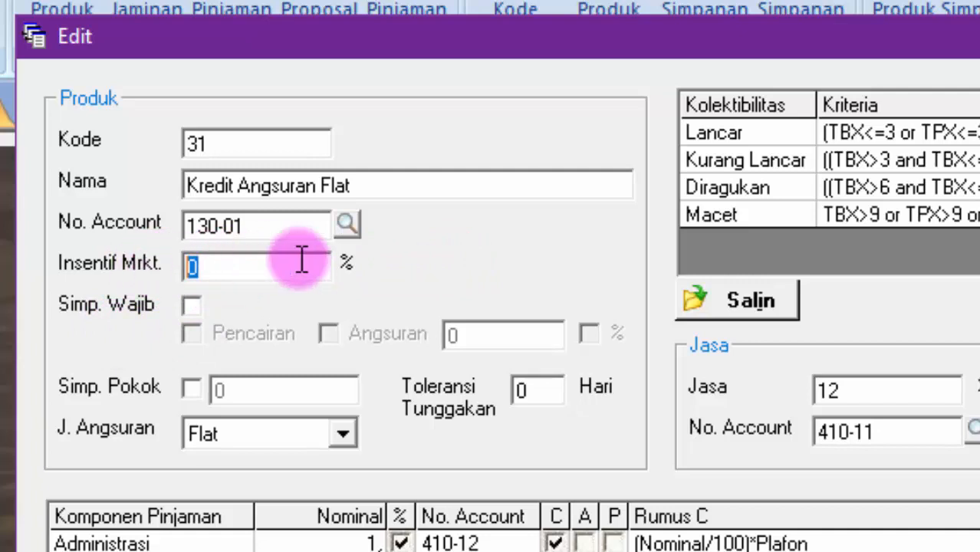
pyautogui.moveTo(254, 265); pyautogui.dragTo(151, 274)
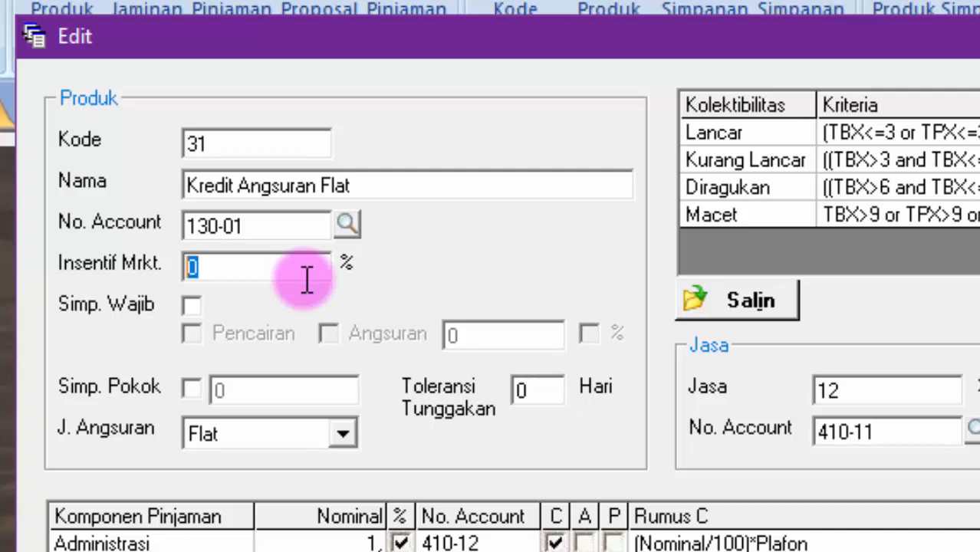
pyautogui.click(221, 263)
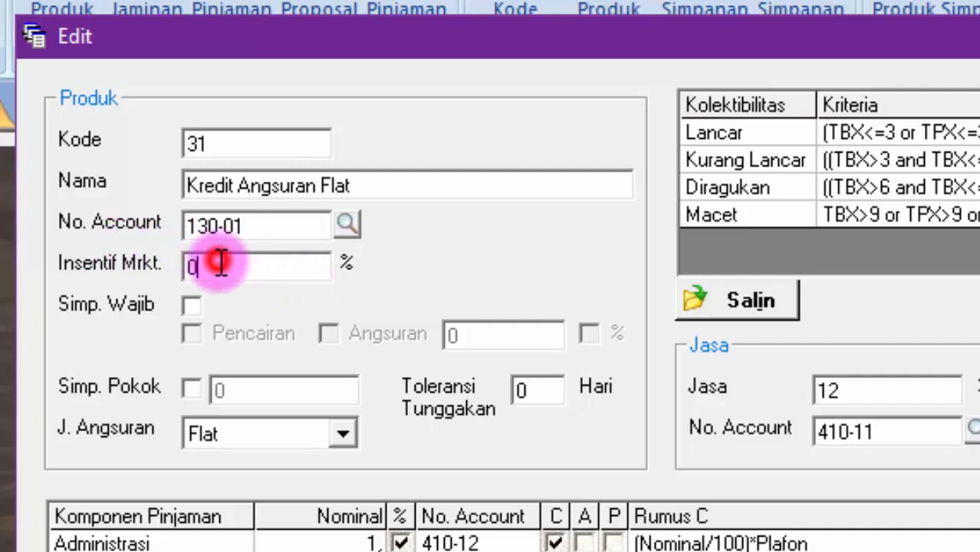
pyautogui.doubleClick(221, 263)
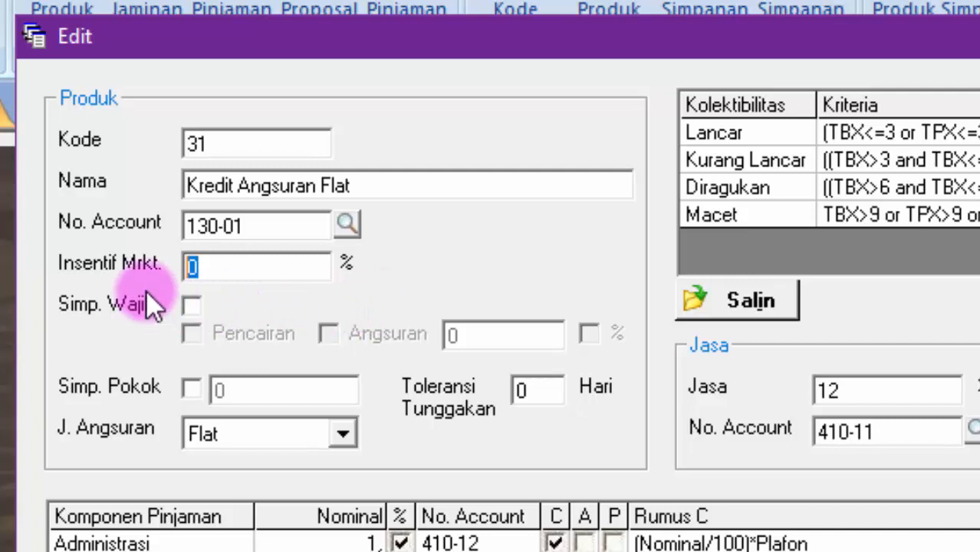
pyautogui.click(231, 274)
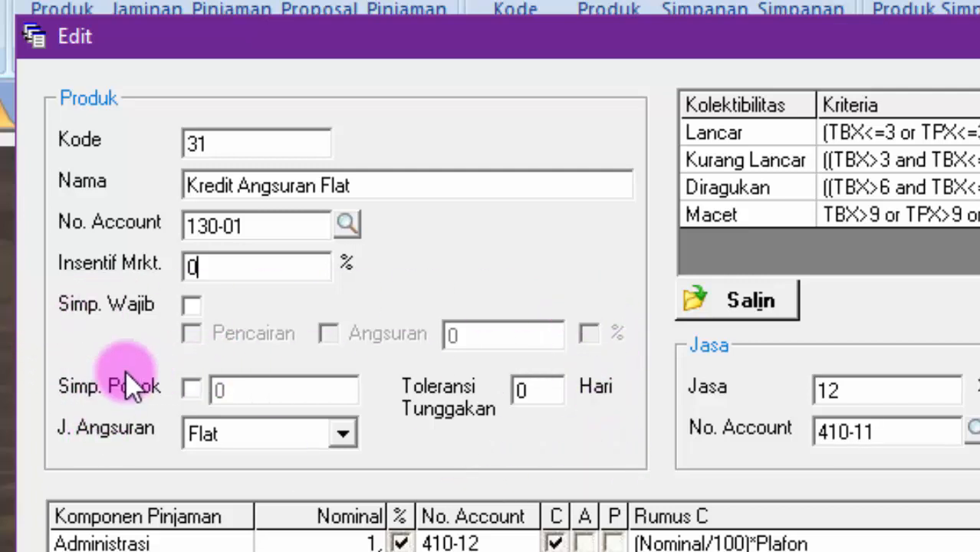
# Enable Simp. Wajib for Angsuran only, leaving Pencairan off, with an amount of 10000.
pyautogui.click(192, 306)
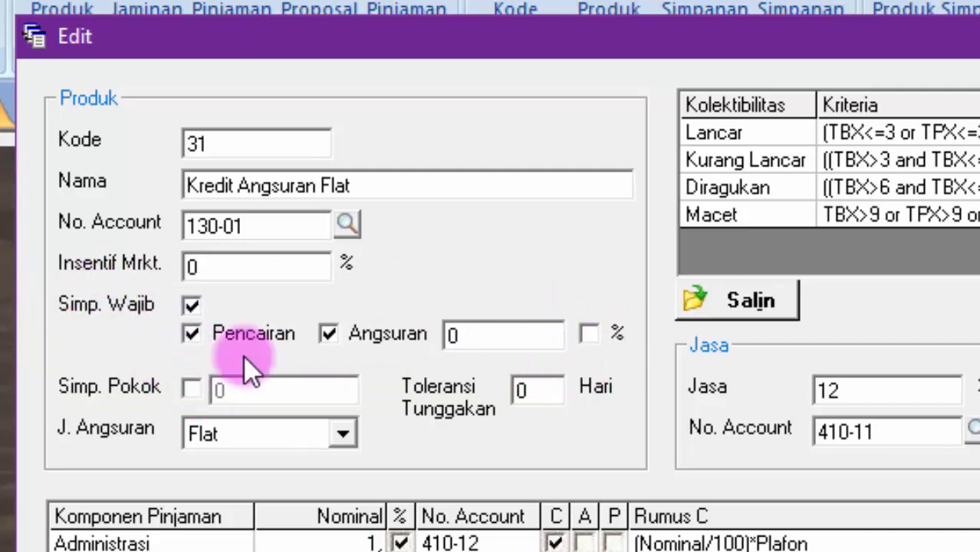
pyautogui.click(191, 334)
pyautogui.click(191, 334)
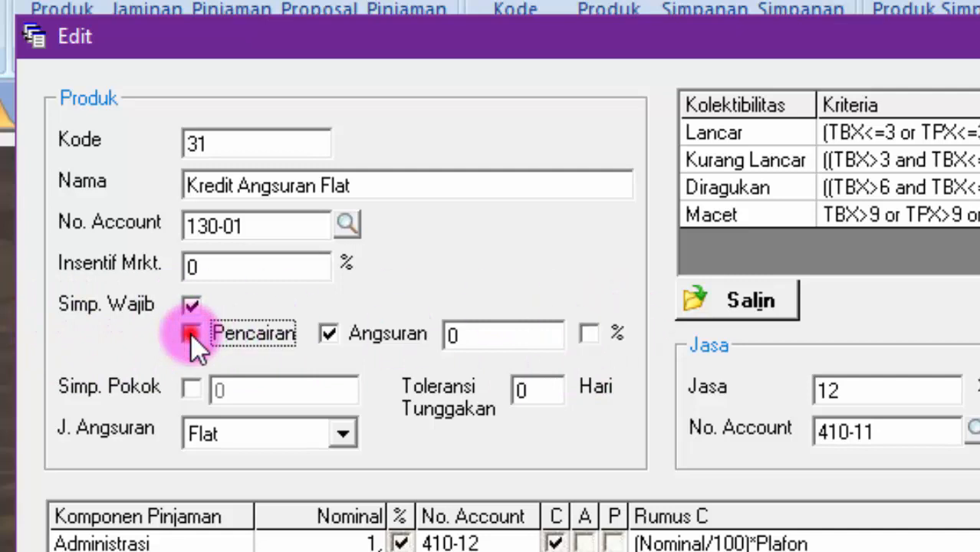
pyautogui.click(330, 336)
pyautogui.click(330, 336)
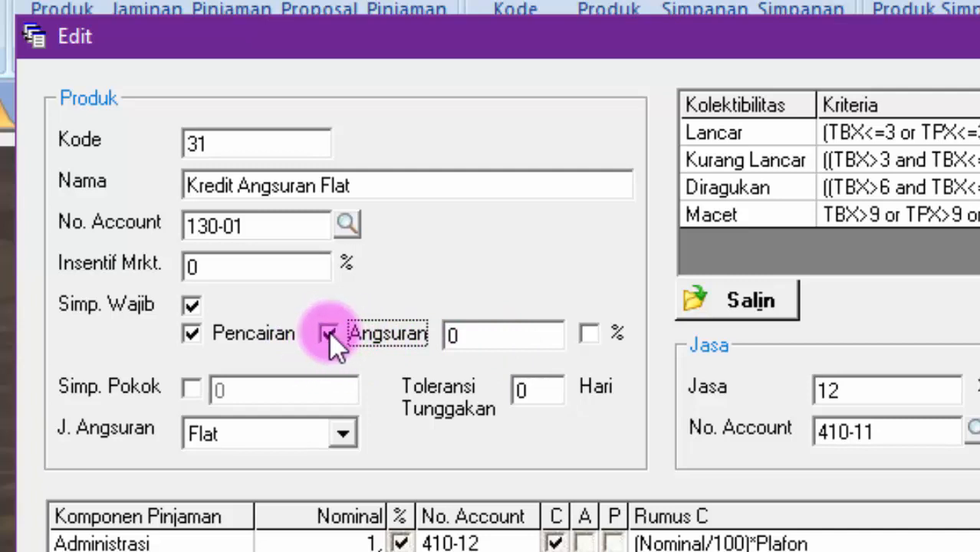
pyautogui.click(192, 334)
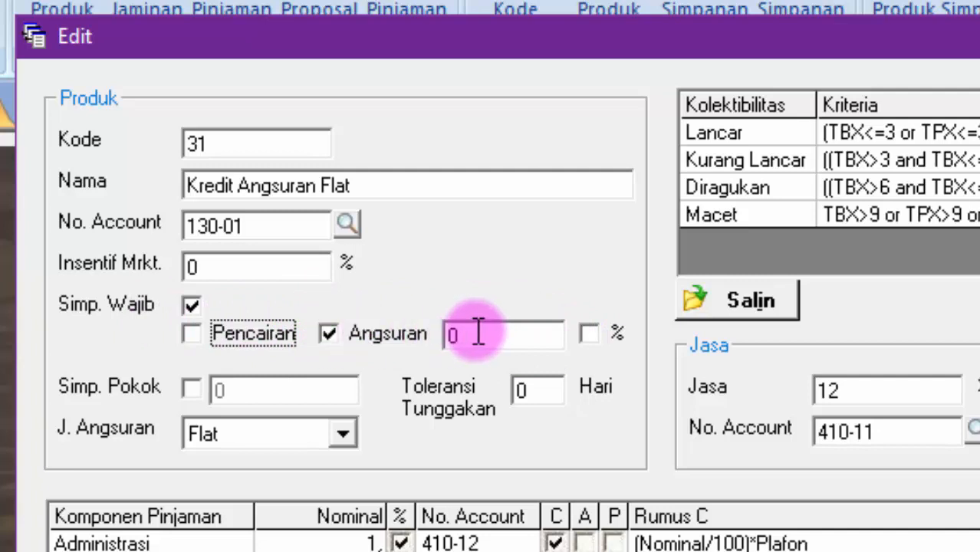
pyautogui.moveTo(475, 333); pyautogui.dragTo(407, 331)
pyautogui.write('10000')
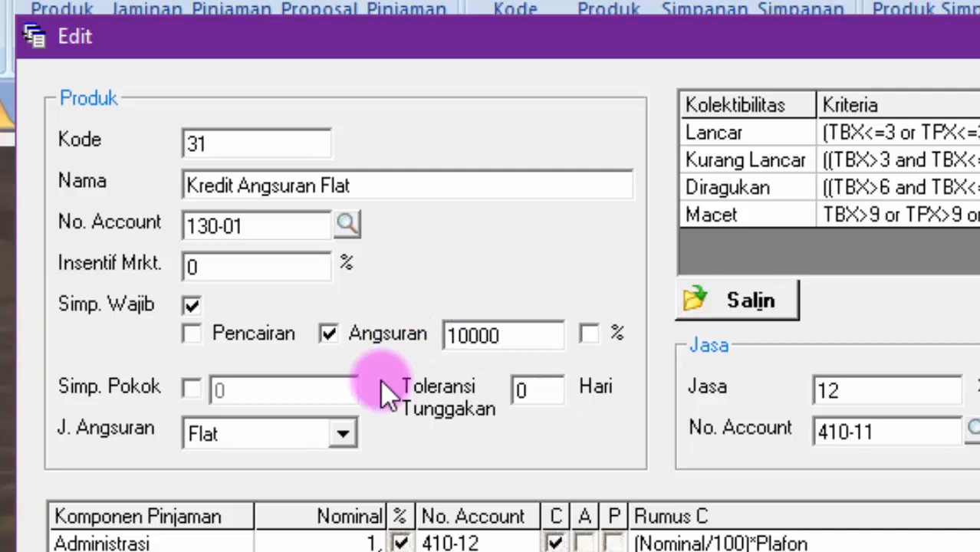
# Change the Simp. Wajib instalment amount to 5 and treat it as a percentage.
pyautogui.press('BackSpace')
pyautogui.press('BackSpace')
pyautogui.press('BackSpace')
pyautogui.press('BackSpace')
pyautogui.press('BackSpace')
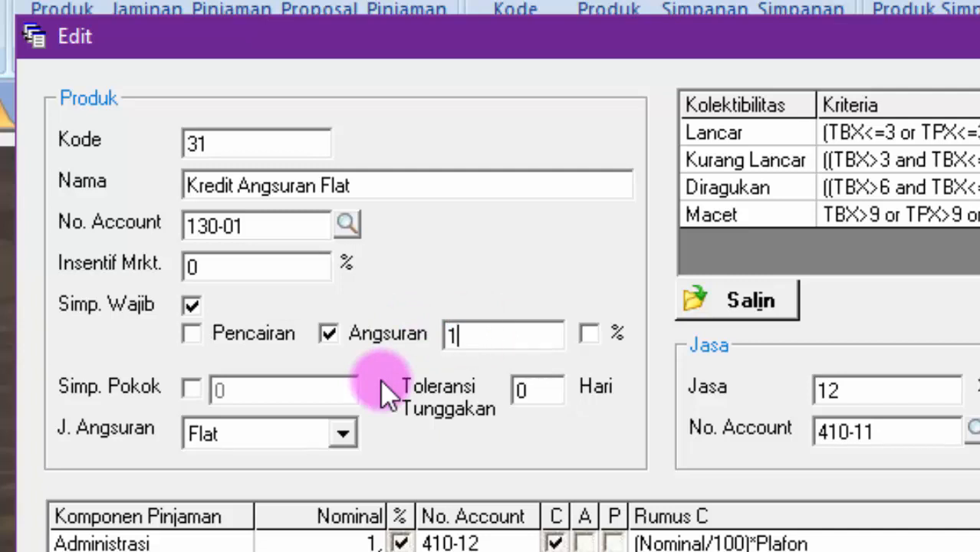
pyautogui.write('5')
pyautogui.click(591, 334)
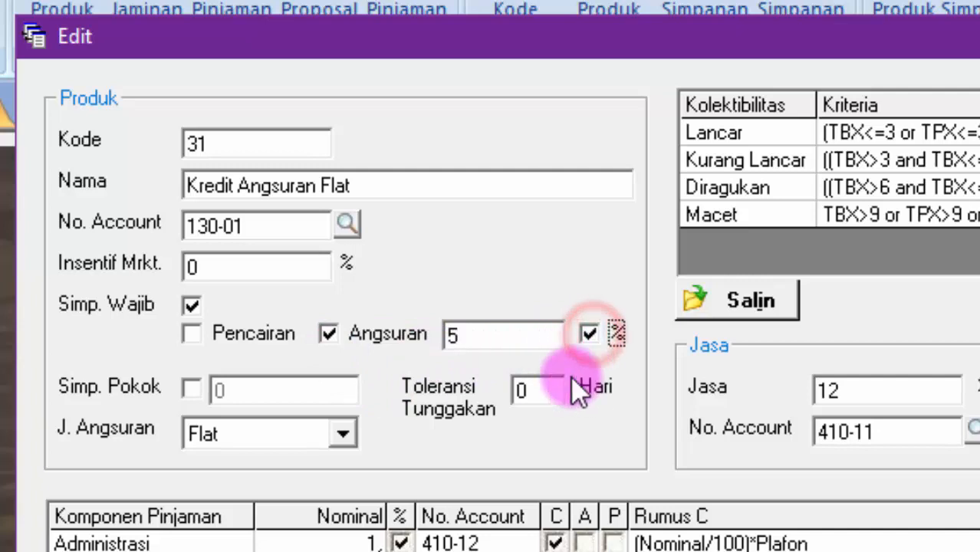
# Switch the Simp. Wajib amount to a fixed 10000, and turn Simp. Wajib off.
pyautogui.click(588, 334)
pyautogui.doubleClick(500, 338)
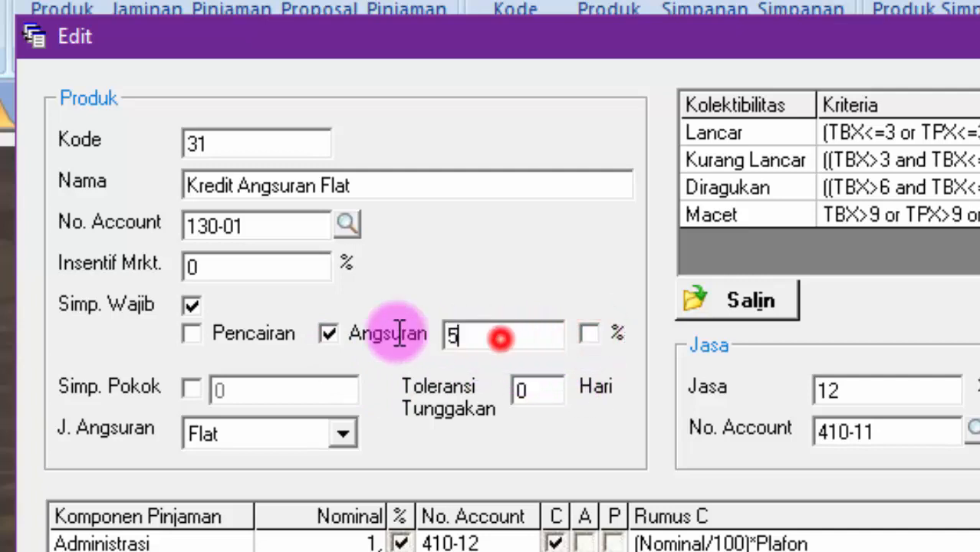
pyautogui.write('10000')
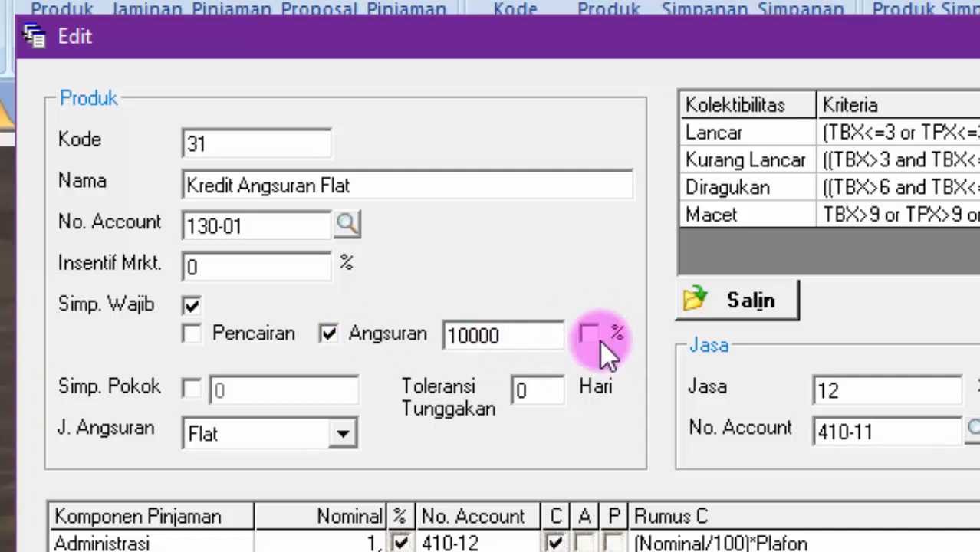
pyautogui.click(190, 304)
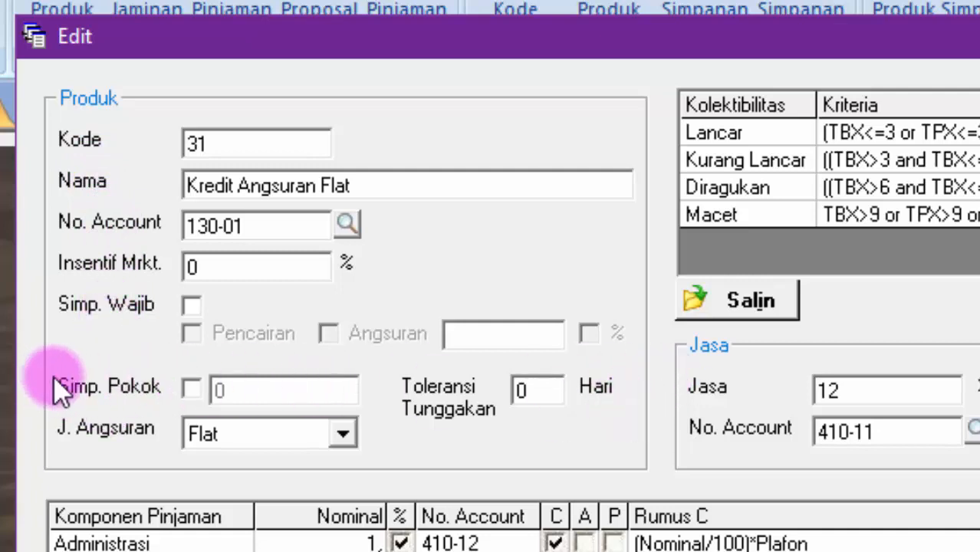
# Turn the Simp. Pokok option on and back off.
pyautogui.click(190, 389)
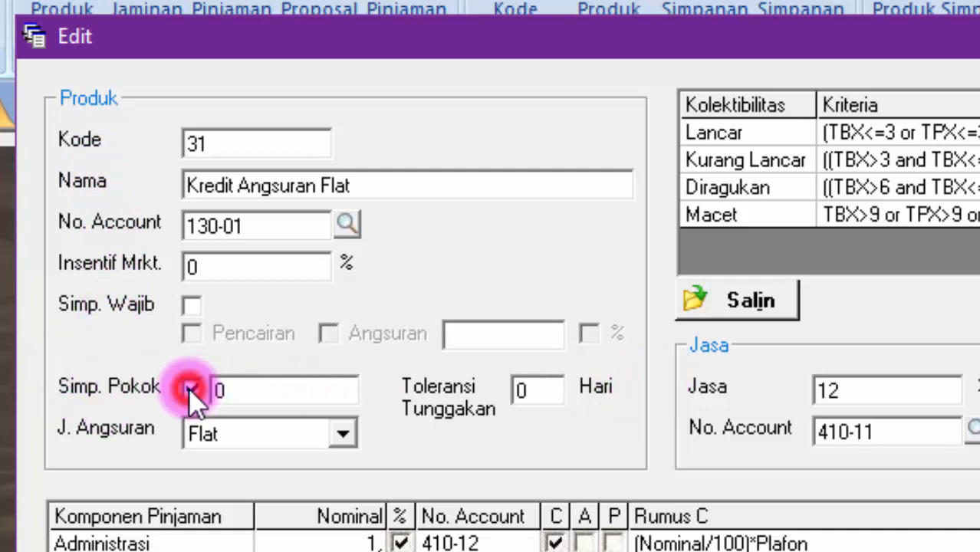
pyautogui.click(189, 388)
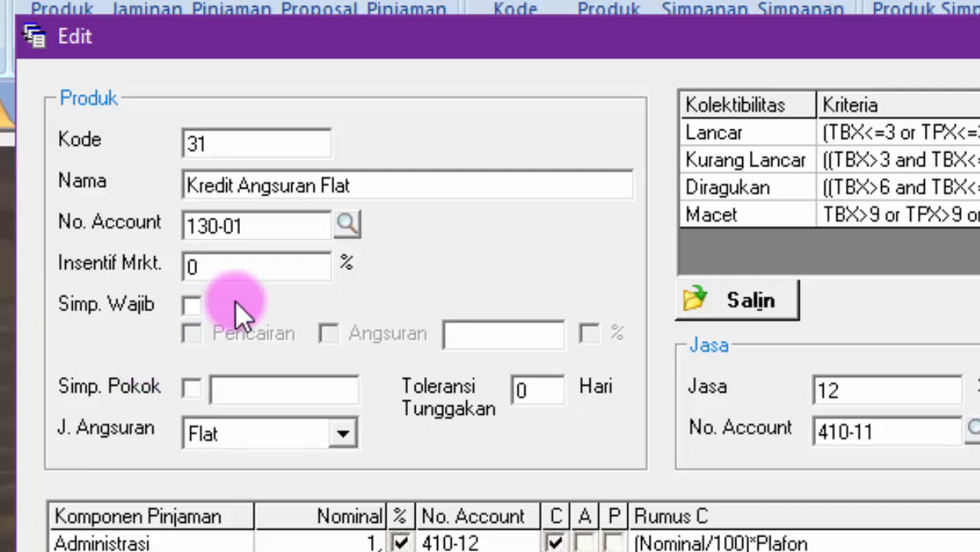
pyautogui.click(278, 277)
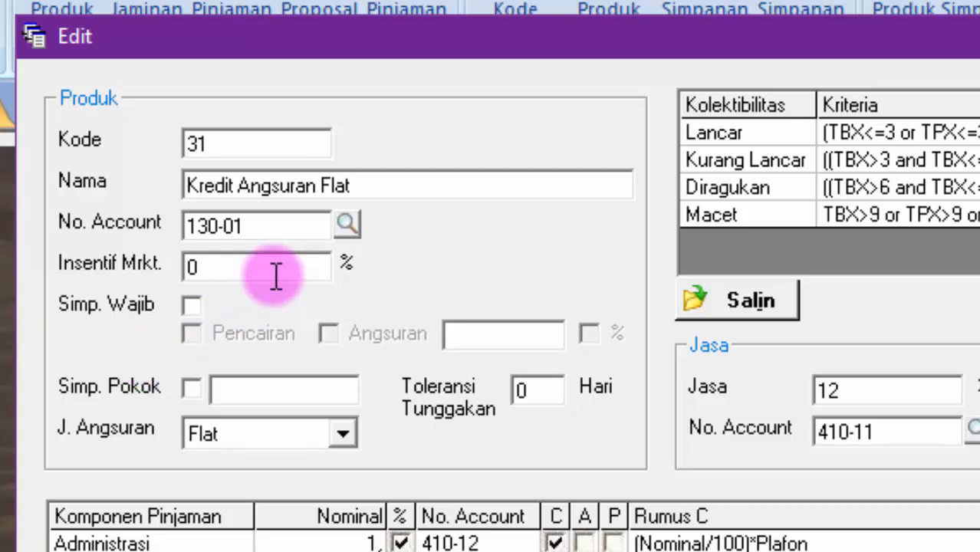
# Enable Simp. Pokok with an amount of 100.000, and turn the option off again.
pyautogui.click(193, 388)
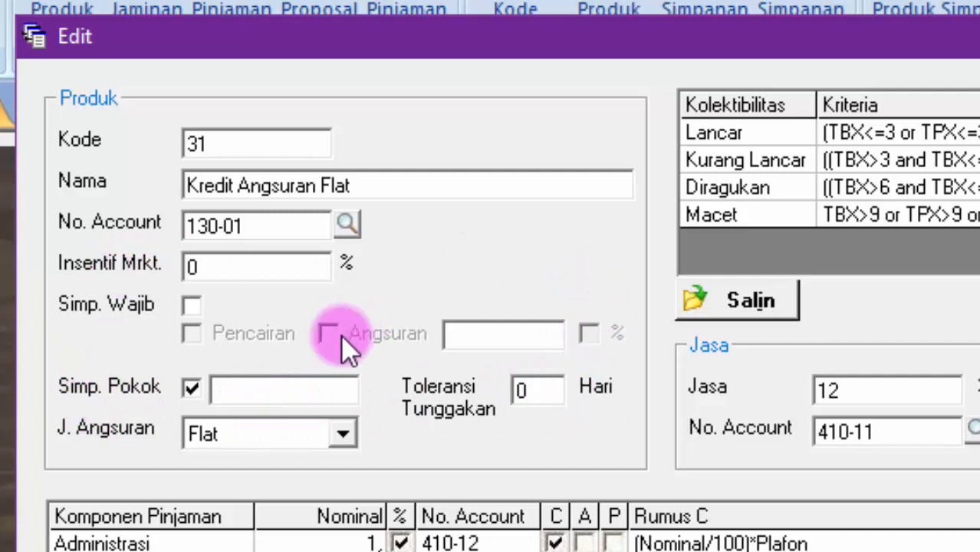
pyautogui.click(267, 392)
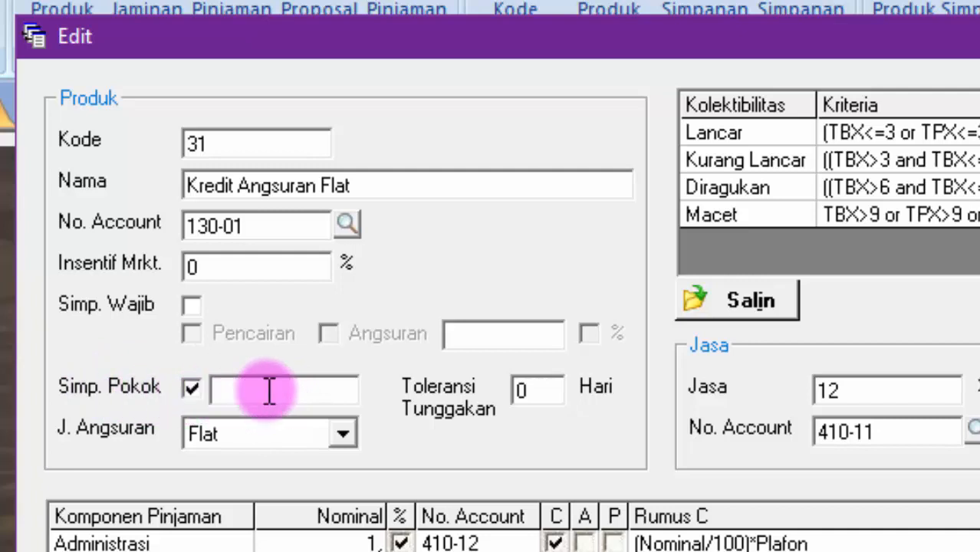
pyautogui.write('0')
pyautogui.write('1')
pyautogui.write('000')
pyautogui.write('0')
pyautogui.press('Tab')
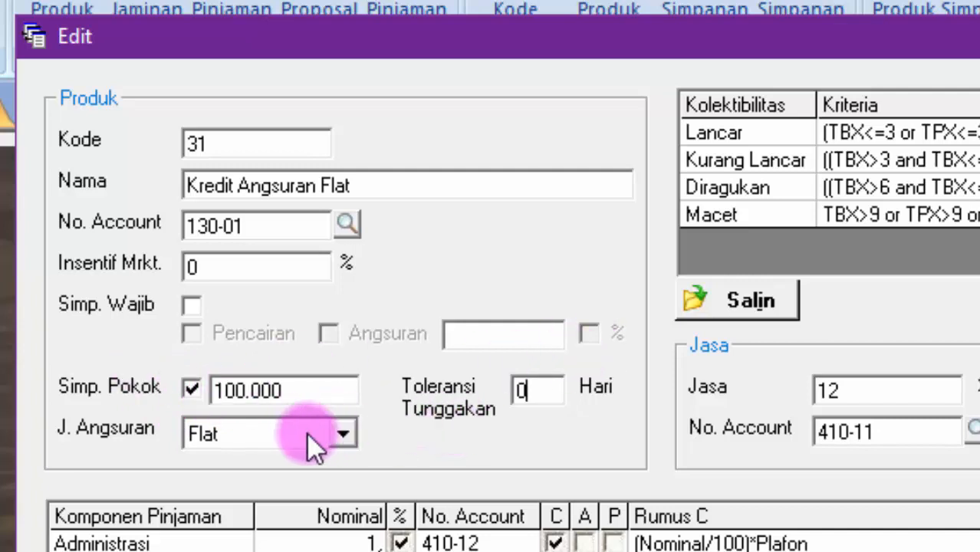
pyautogui.click(192, 390)
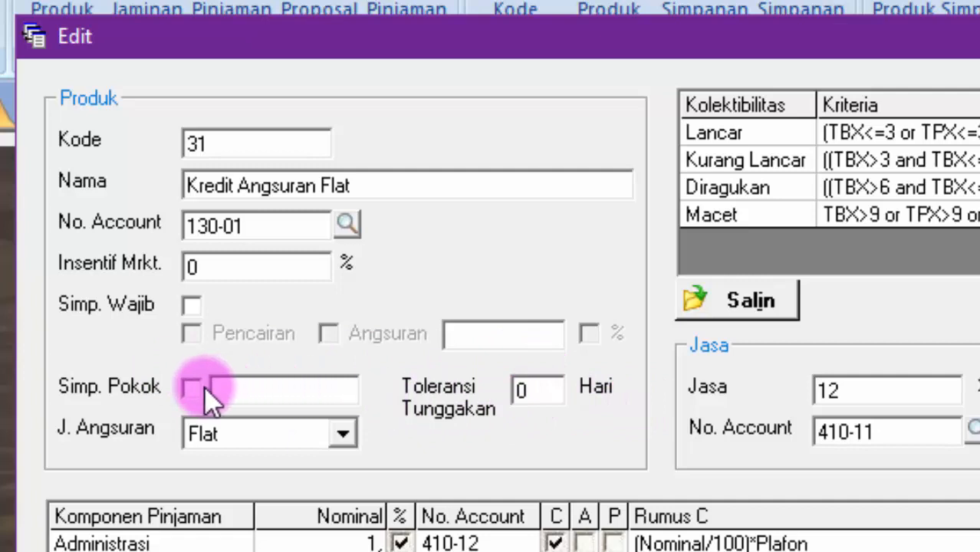
# Examine the arrears tolerance days (Toleransi Tunggakan) by selecting its value.
pyautogui.click(546, 399)
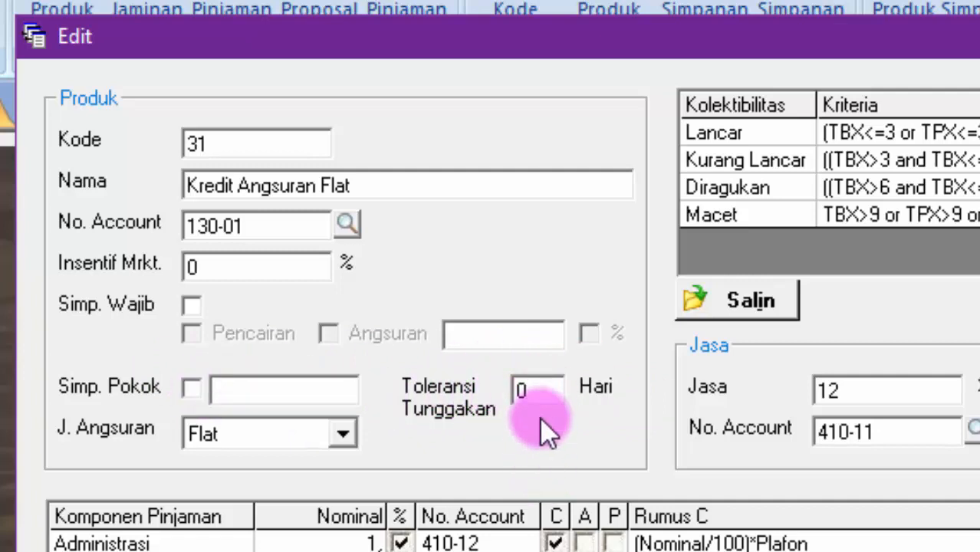
pyautogui.doubleClick(543, 389)
pyautogui.click(566, 408)
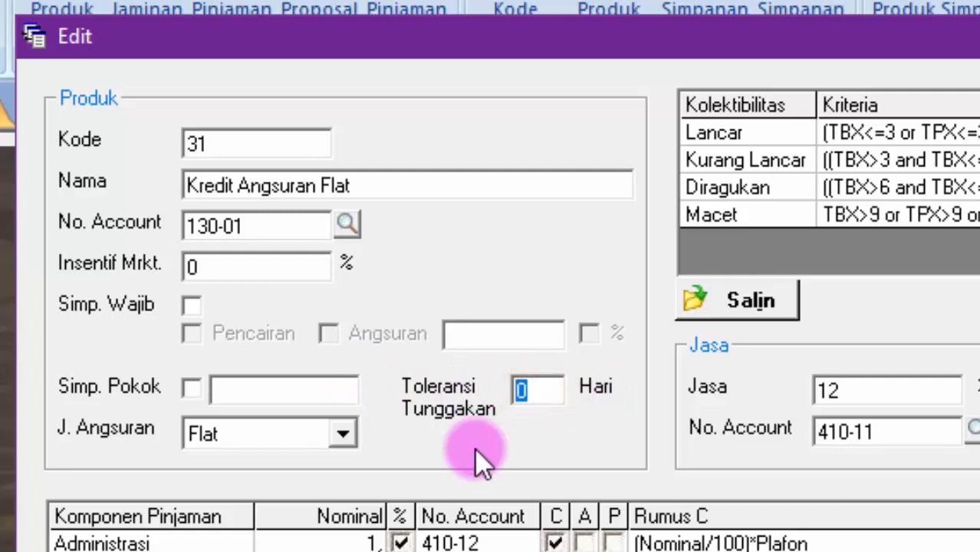
pyautogui.click(553, 432)
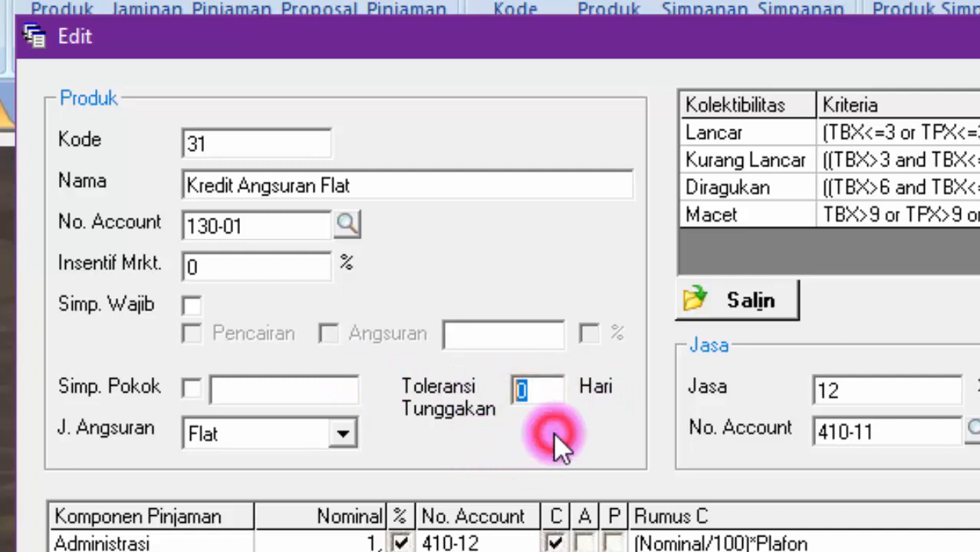
pyautogui.moveTo(543, 393); pyautogui.dragTo(431, 385)
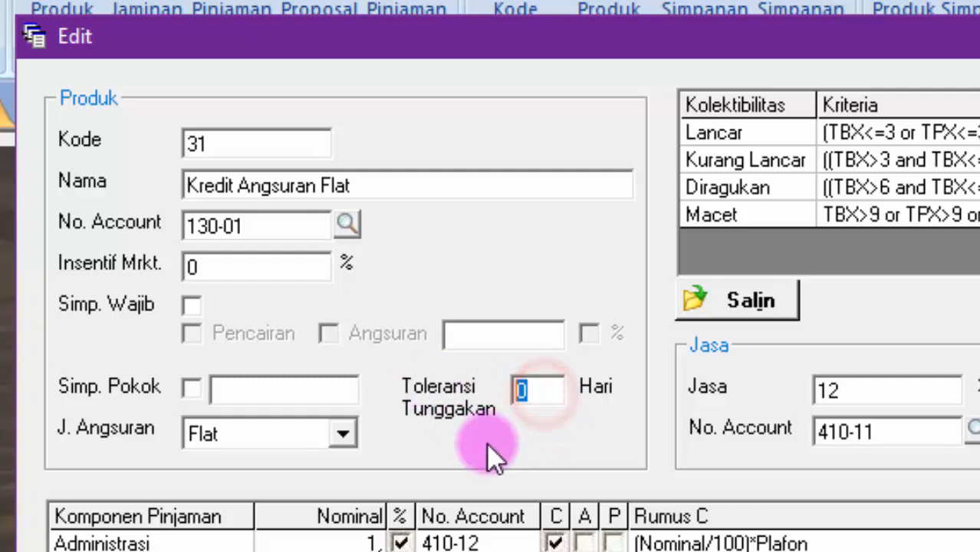
# Set the arrears tolerance (Toleransi Tunggakan) to 140 days, and replace it with 7 days.
pyautogui.moveTo(554, 392); pyautogui.dragTo(448, 388)
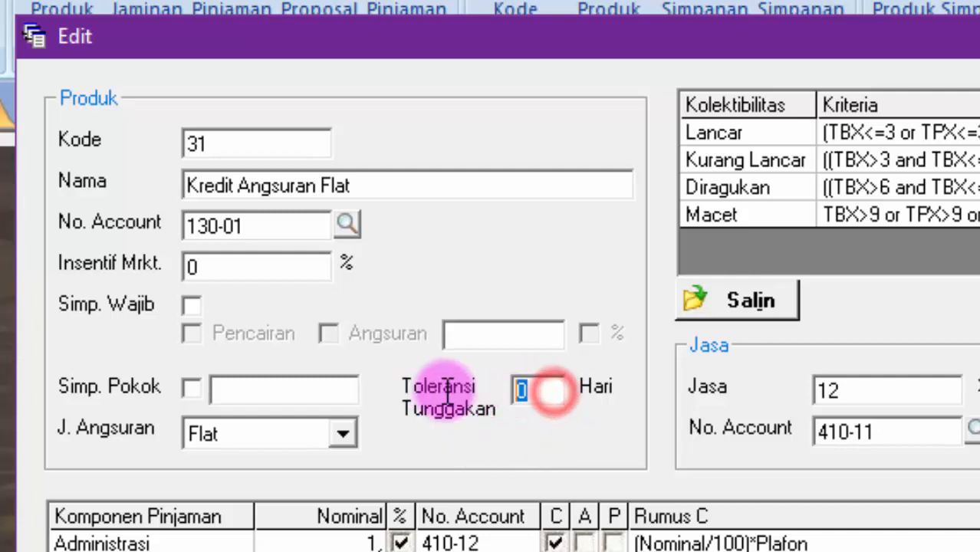
pyautogui.write('140')
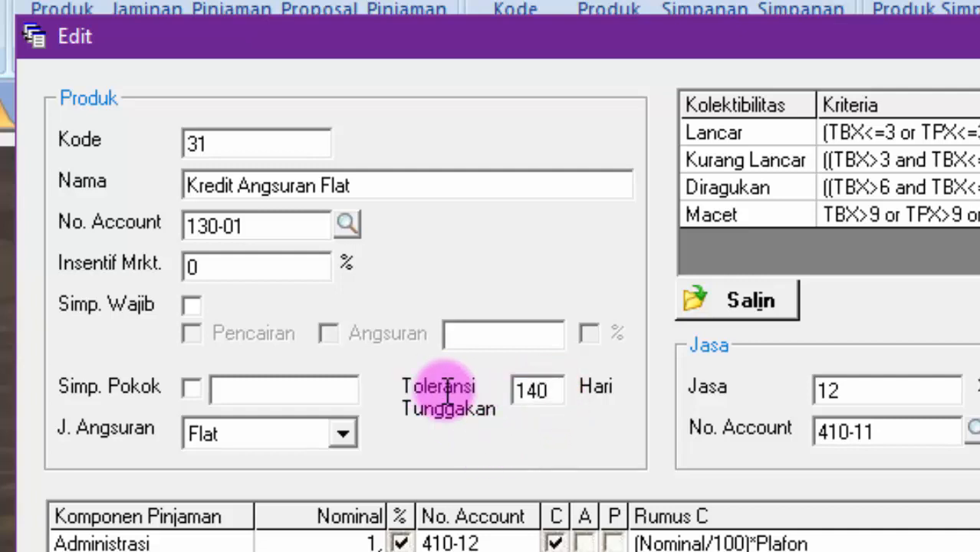
pyautogui.press('BackSpace')
pyautogui.press('BackSpace')
pyautogui.press('BackSpace')
pyautogui.write('7')
pyautogui.press('Tab')
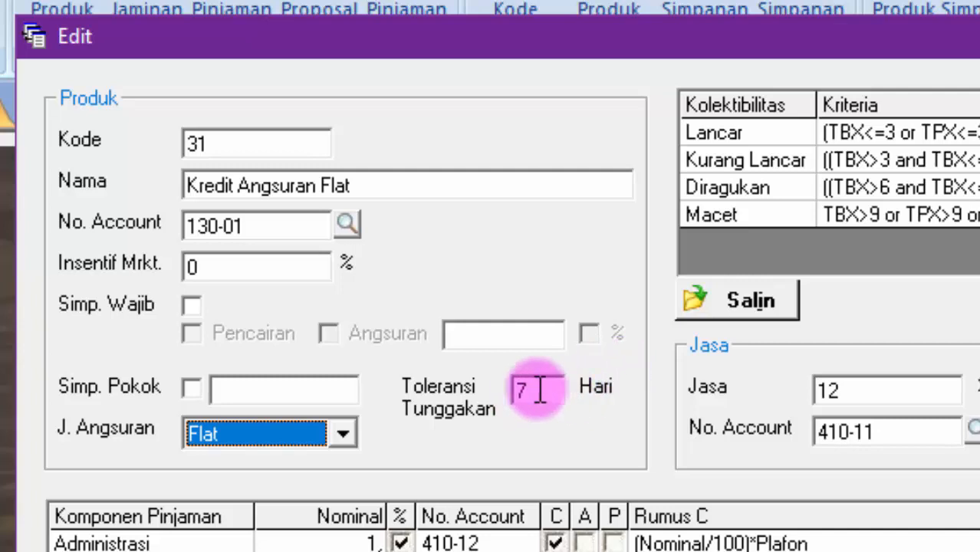
# Set the arrears tolerance (Toleransi Tunggakan) back to 0 days.
pyautogui.moveTo(542, 390); pyautogui.dragTo(495, 387)
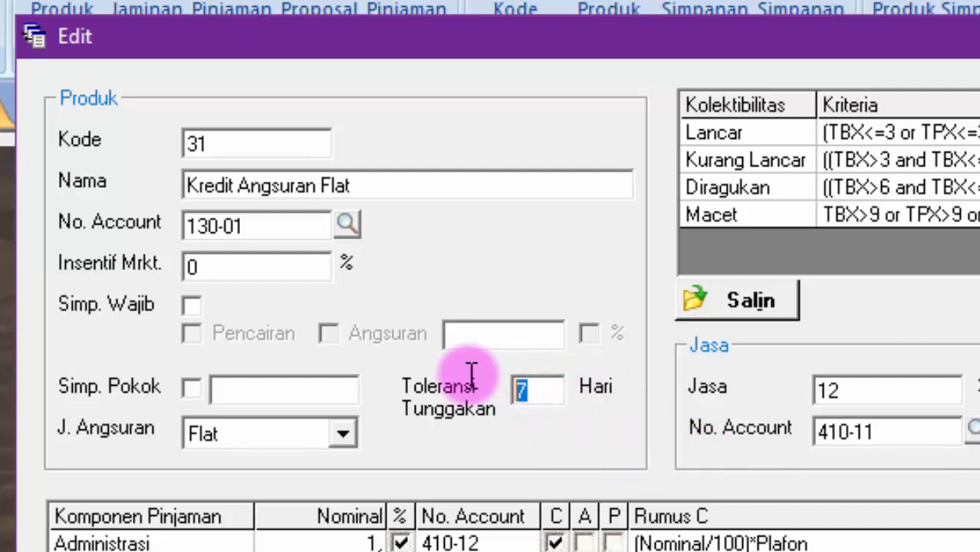
pyautogui.write('0')
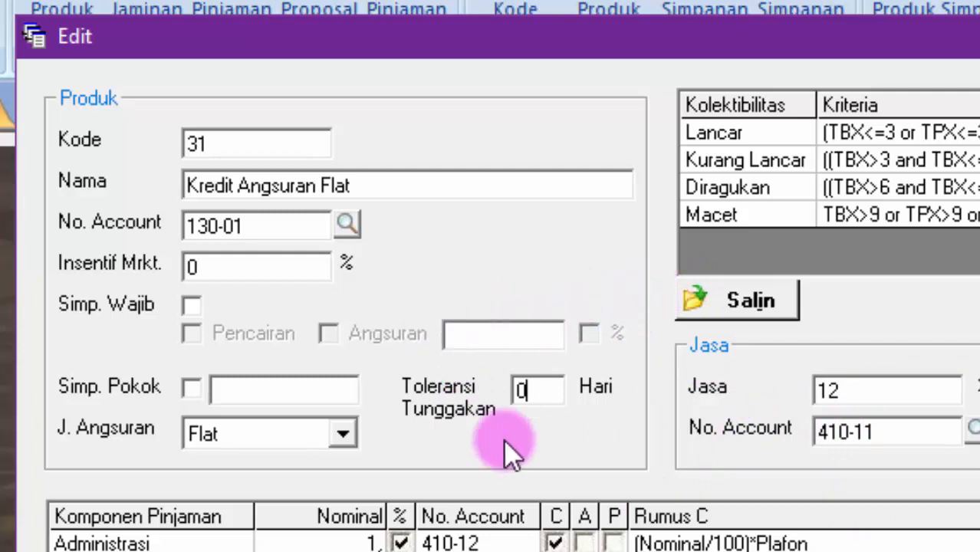
pyautogui.moveTo(534, 390); pyautogui.dragTo(449, 379)
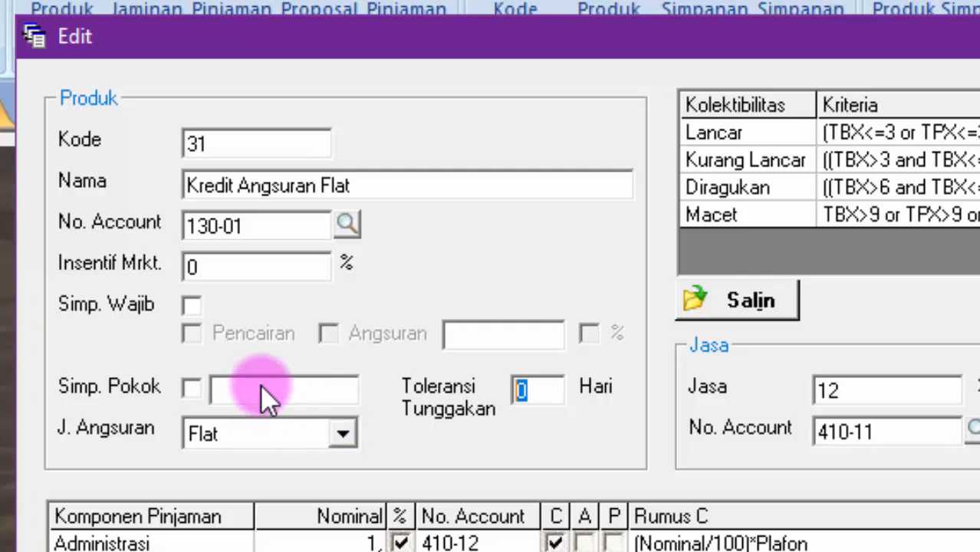
# Review the available installment types for J. Angsuran and keep Flat selected.
pyautogui.click(344, 435)
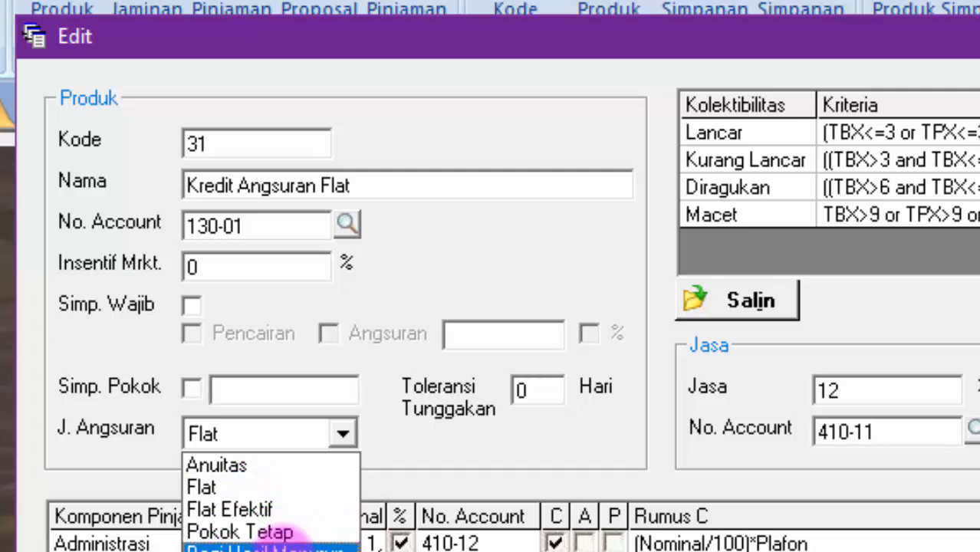
pyautogui.click(431, 450)
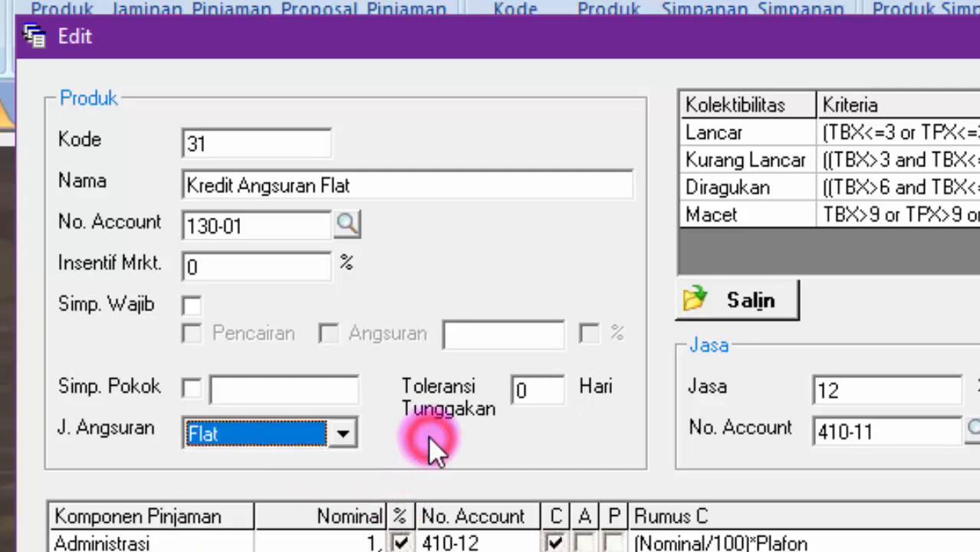
pyautogui.click(341, 435)
pyautogui.click(247, 480)
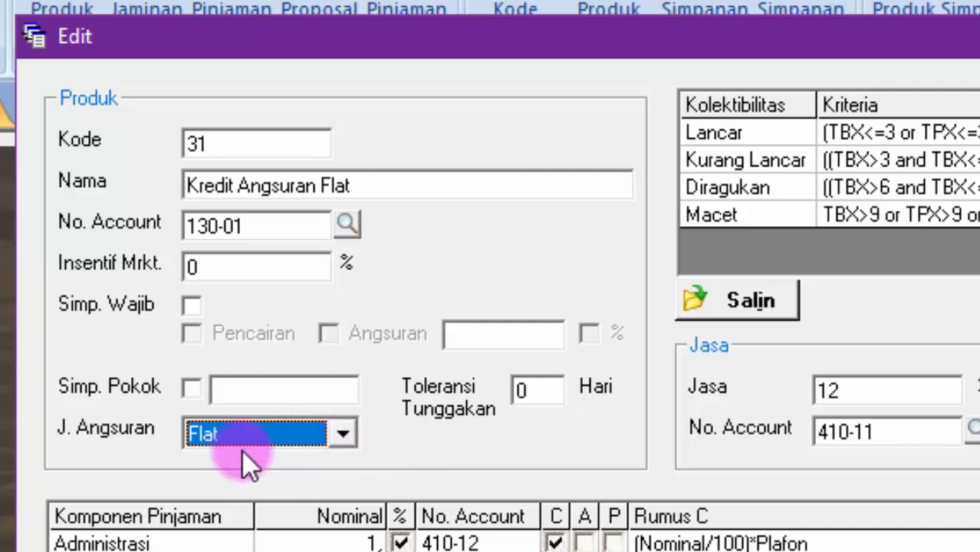
# Switch the installment type (J. Angsuran) to Anuitas and back to Flat.
pyautogui.click(341, 439)
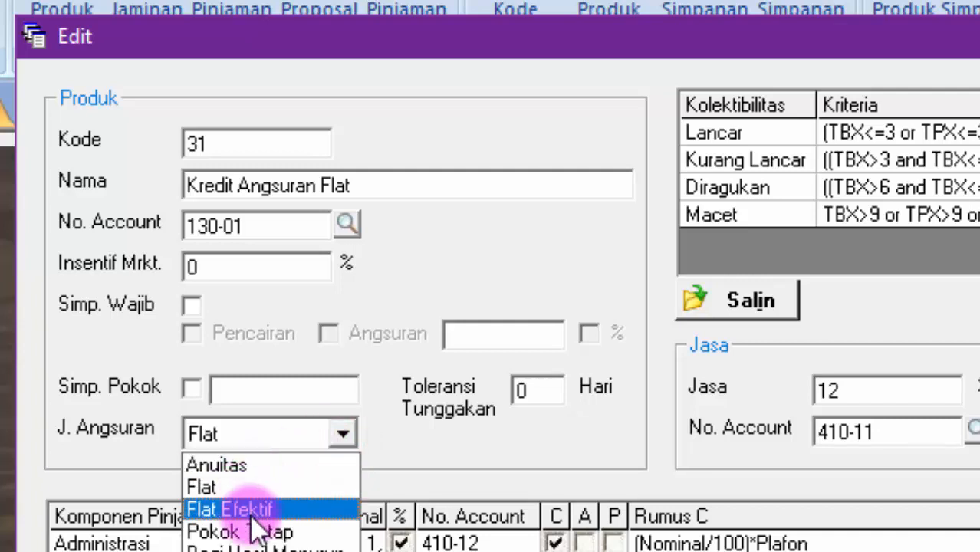
pyautogui.click(244, 462)
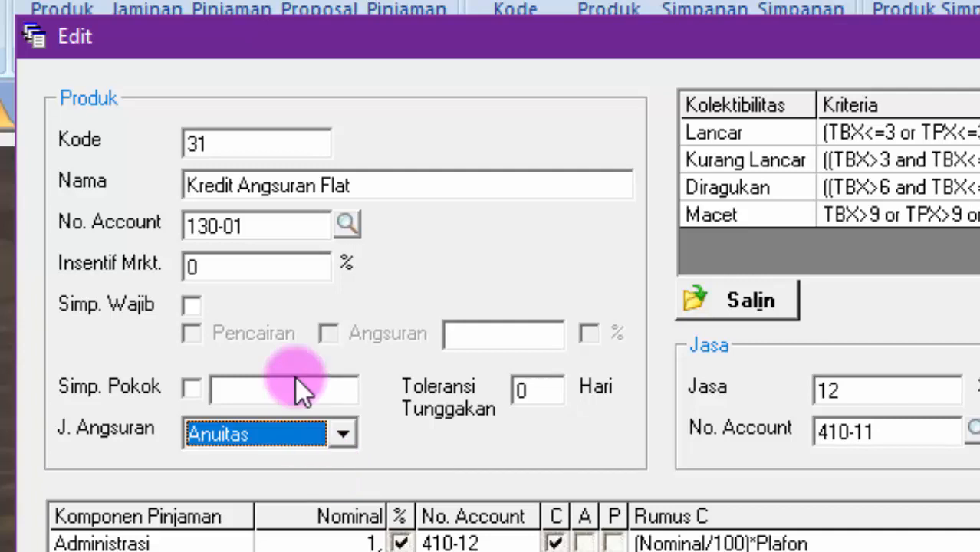
pyautogui.click(345, 431)
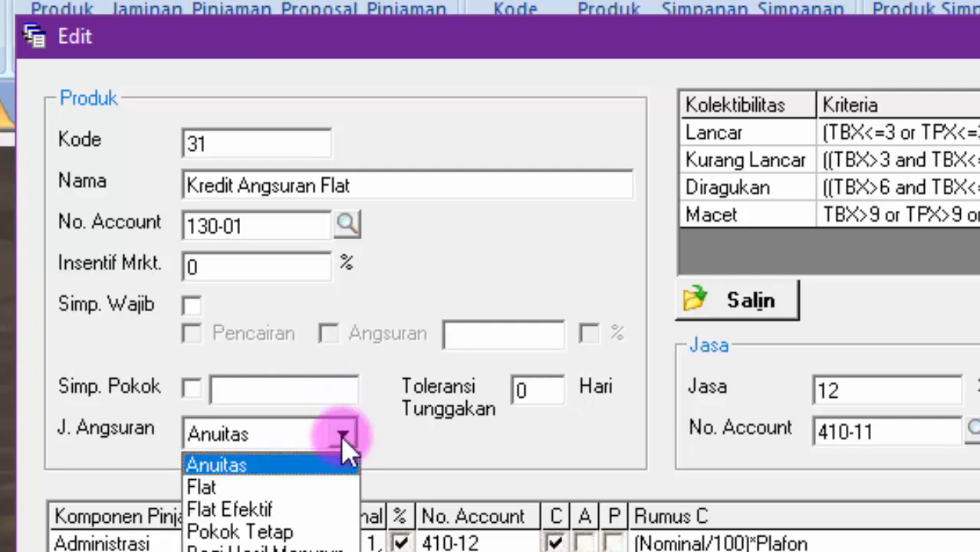
pyautogui.click(274, 486)
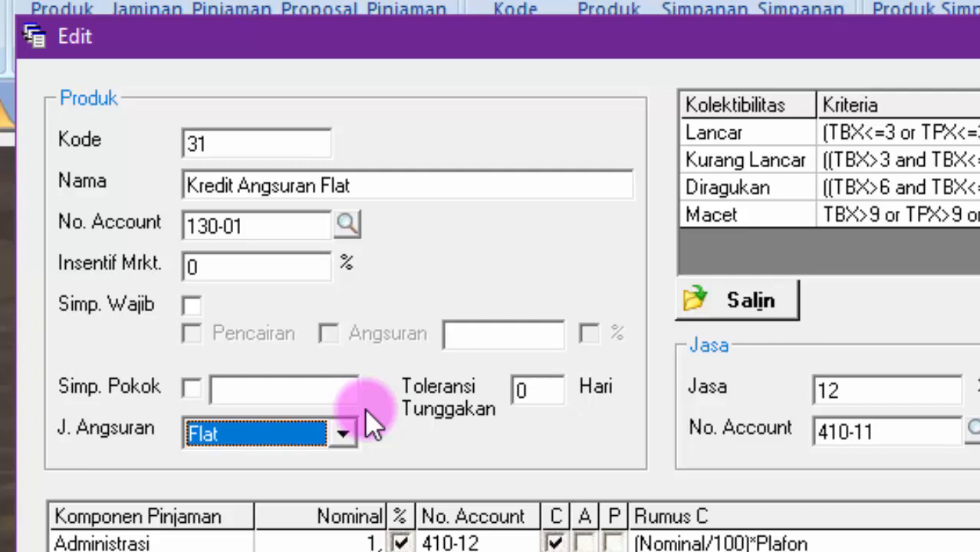
# Switch the installment type (J. Angsuran) to Flat Efektif, and change it to Pokok Tetap.
pyautogui.click(342, 434)
pyautogui.click(321, 503)
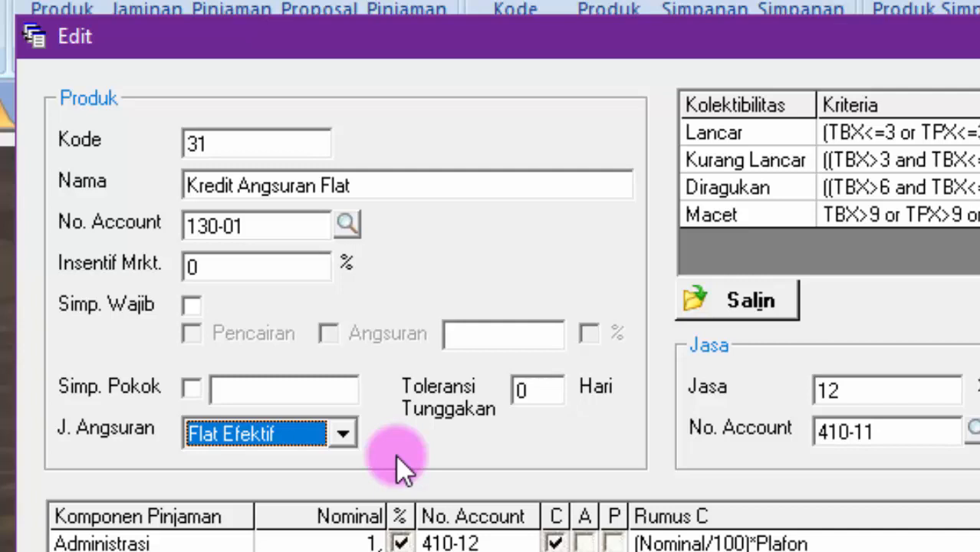
pyautogui.click(343, 435)
pyautogui.click(342, 436)
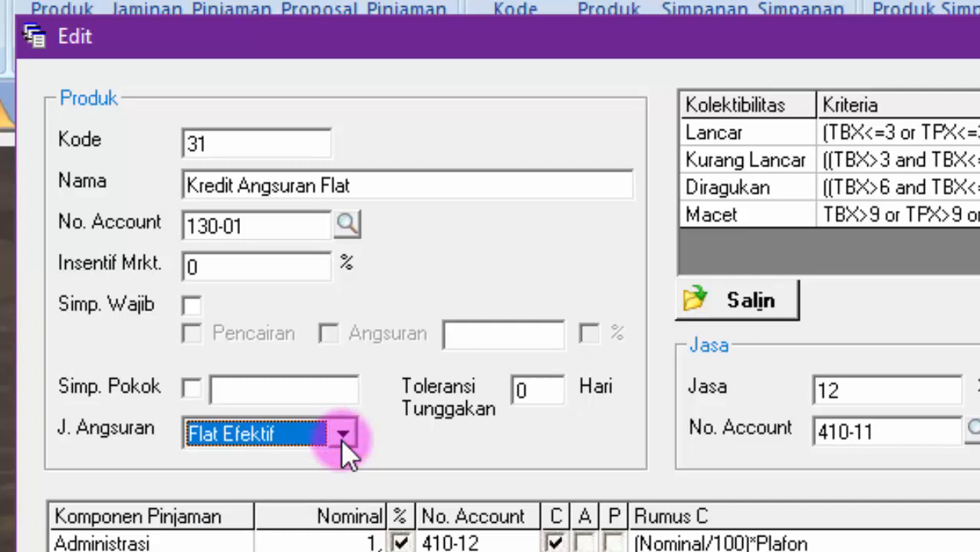
pyautogui.click(342, 437)
pyautogui.click(343, 437)
pyautogui.click(340, 439)
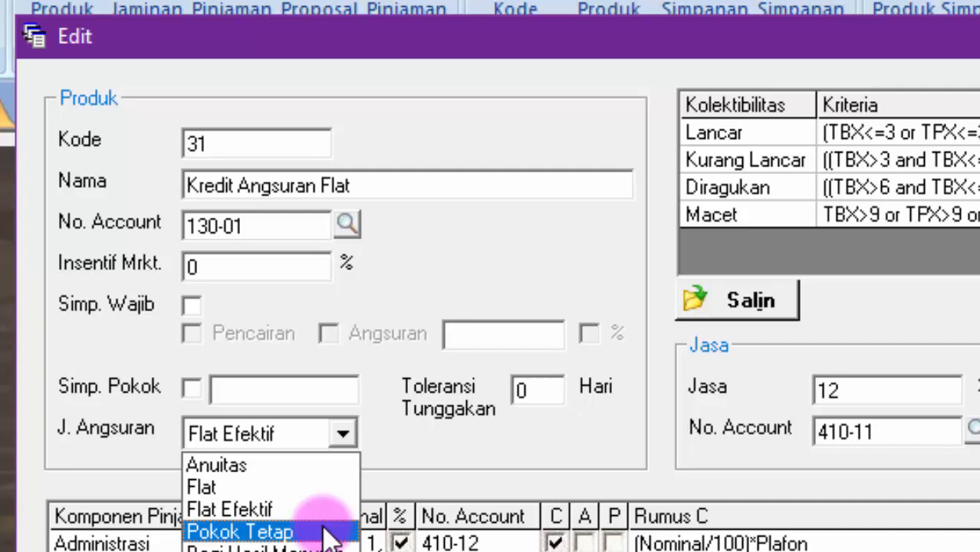
pyautogui.click(329, 533)
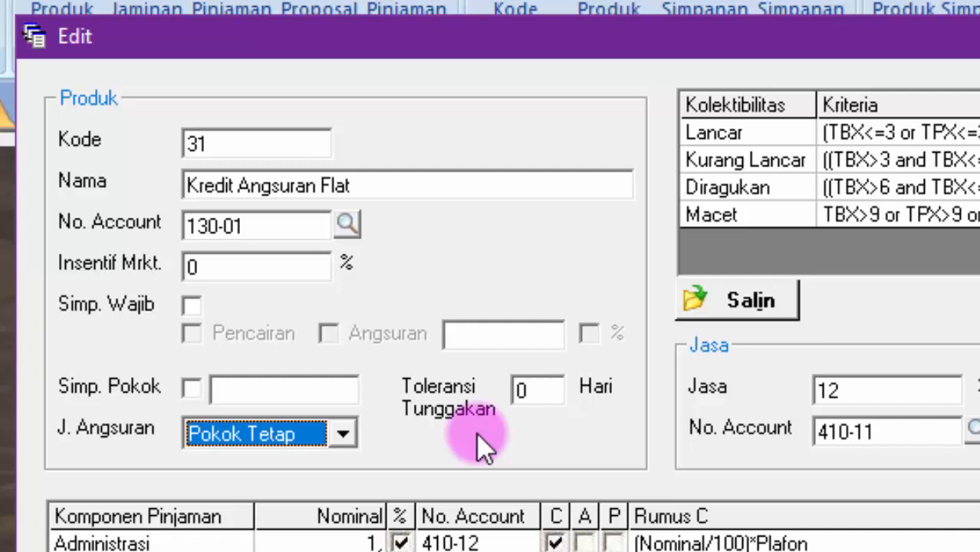
# Switch the installment type (J. Angsuran) to Bagi Hasil Menurun, and return it to Flat.
pyautogui.click(342, 431)
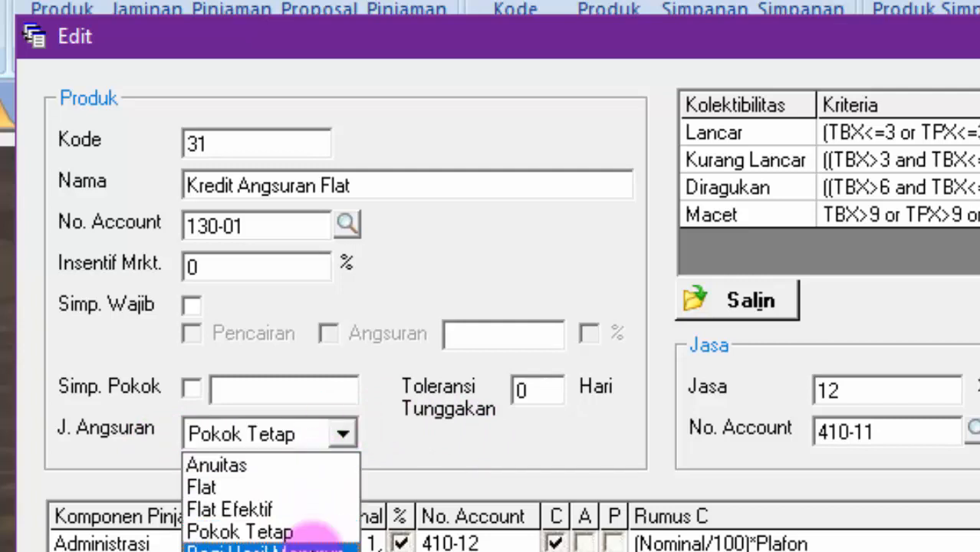
pyautogui.click(314, 546)
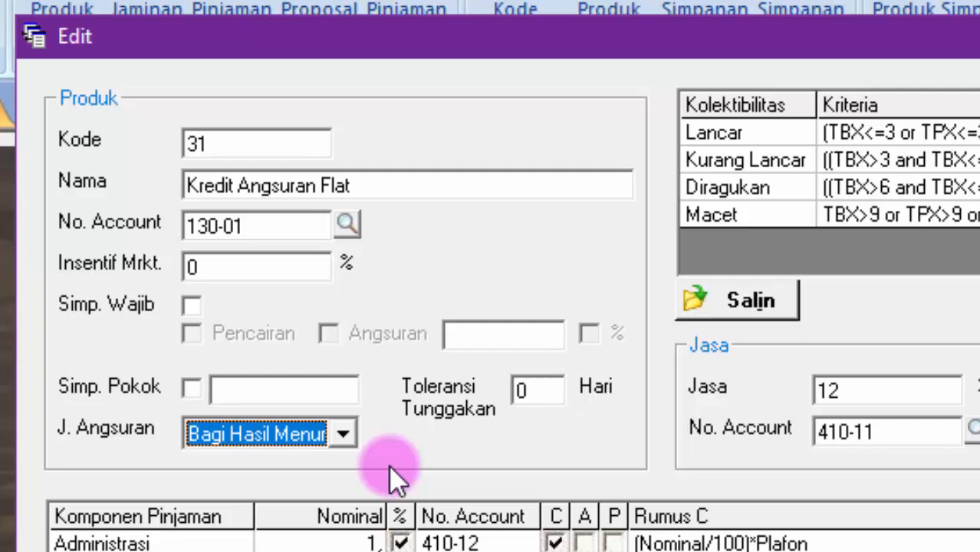
pyautogui.click(343, 434)
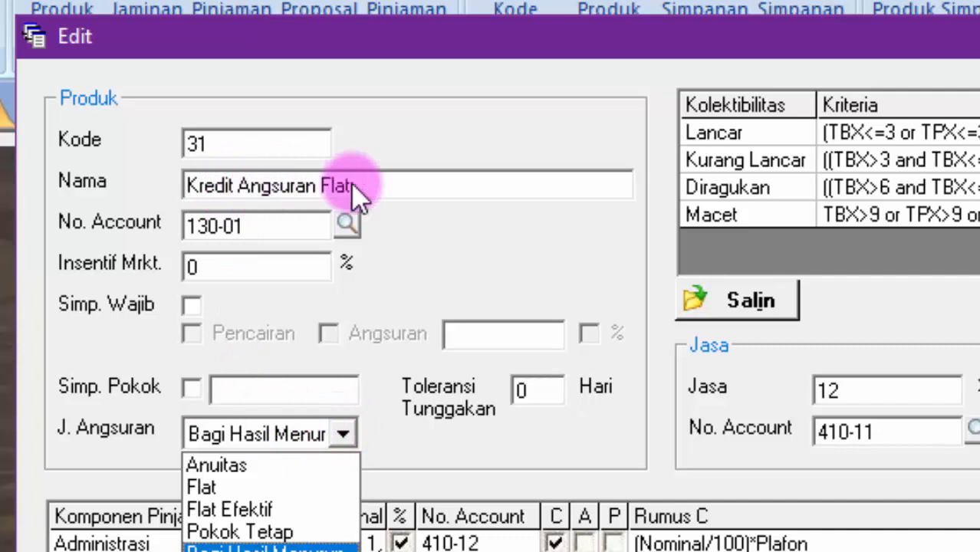
pyautogui.click(236, 488)
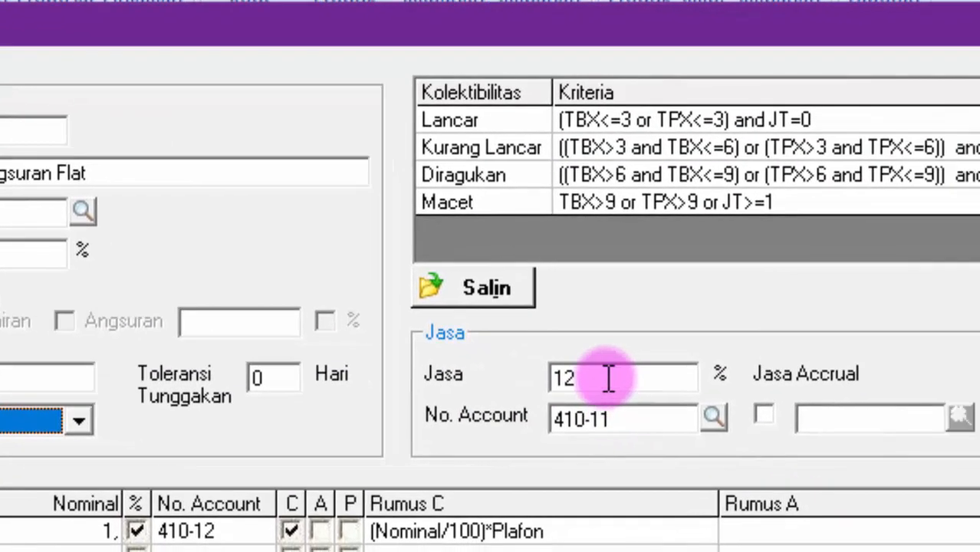
# Set the Jasa rate to 24%, and replace it with 18%.
pyautogui.moveTo(874, 390); pyautogui.dragTo(795, 391)
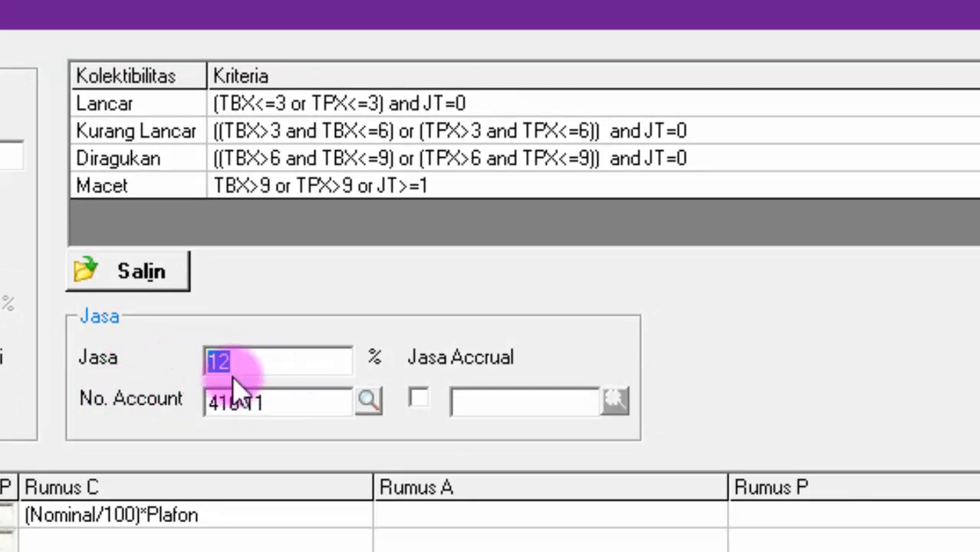
pyautogui.click(262, 361)
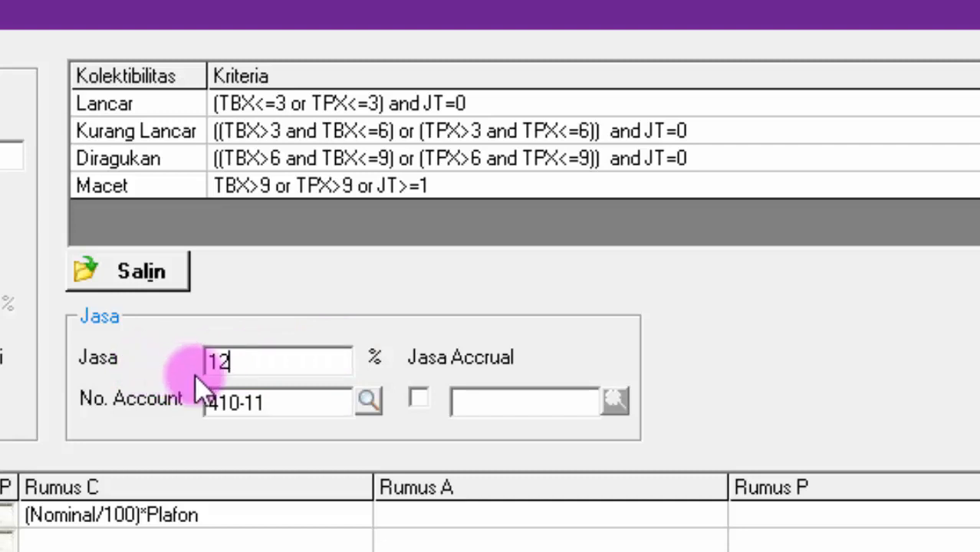
pyautogui.click(252, 362)
pyautogui.hotkey('shift', 'Home')
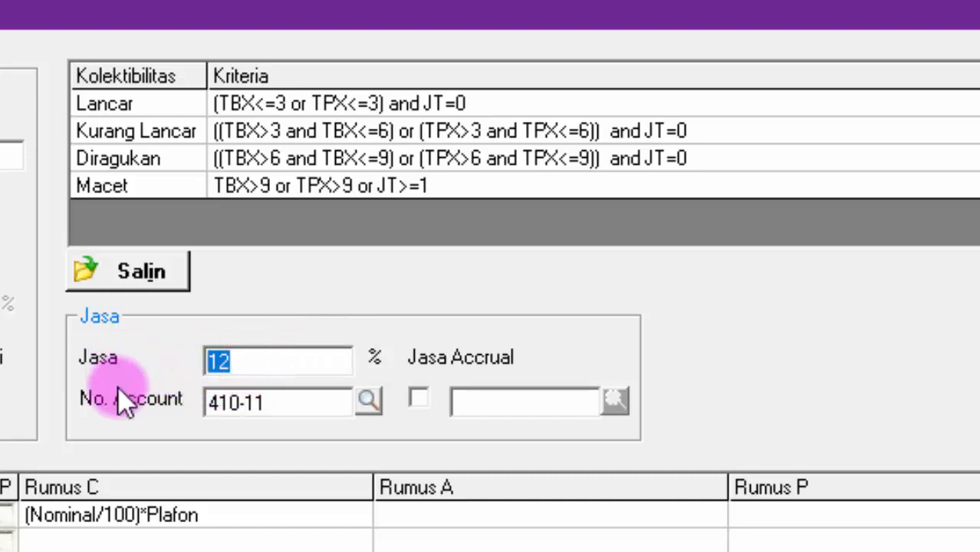
pyautogui.write('24')
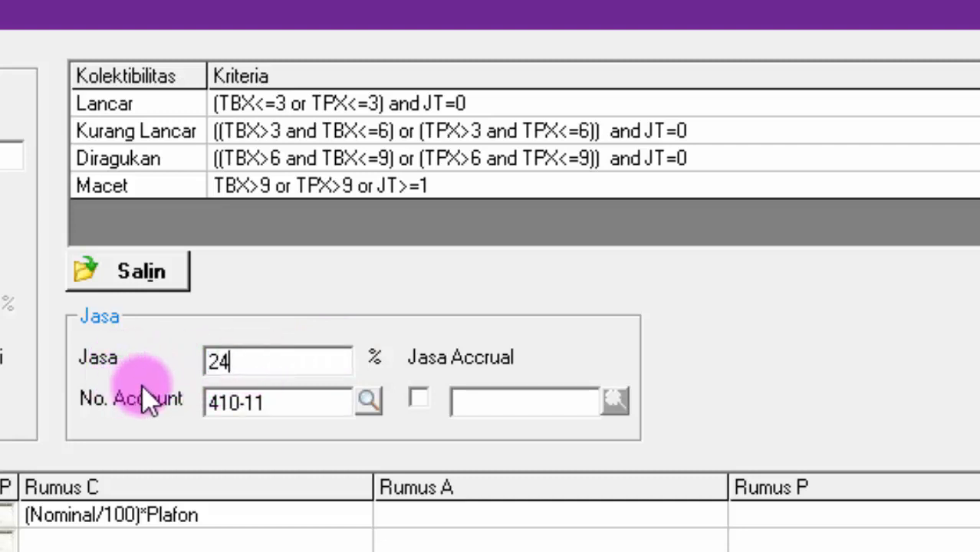
pyautogui.doubleClick(240, 362)
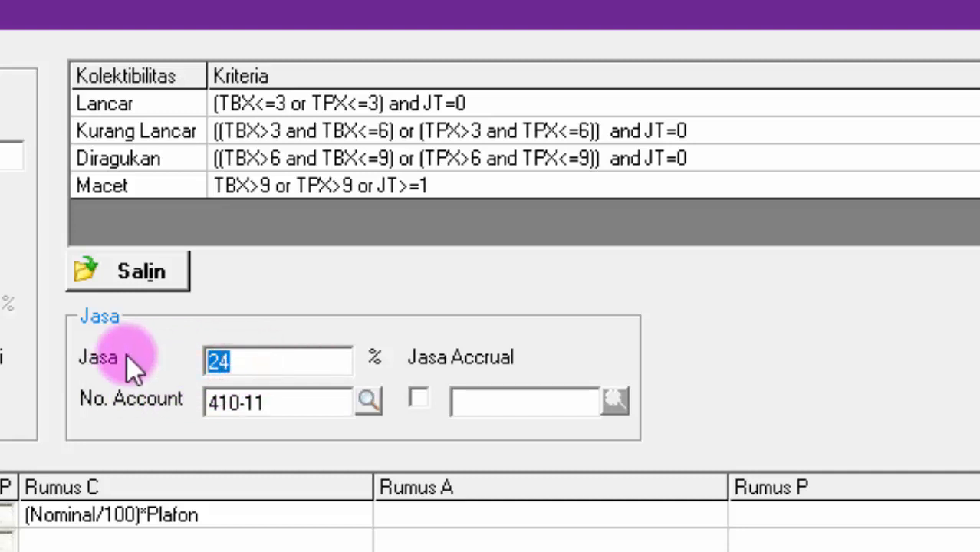
pyautogui.write('18')
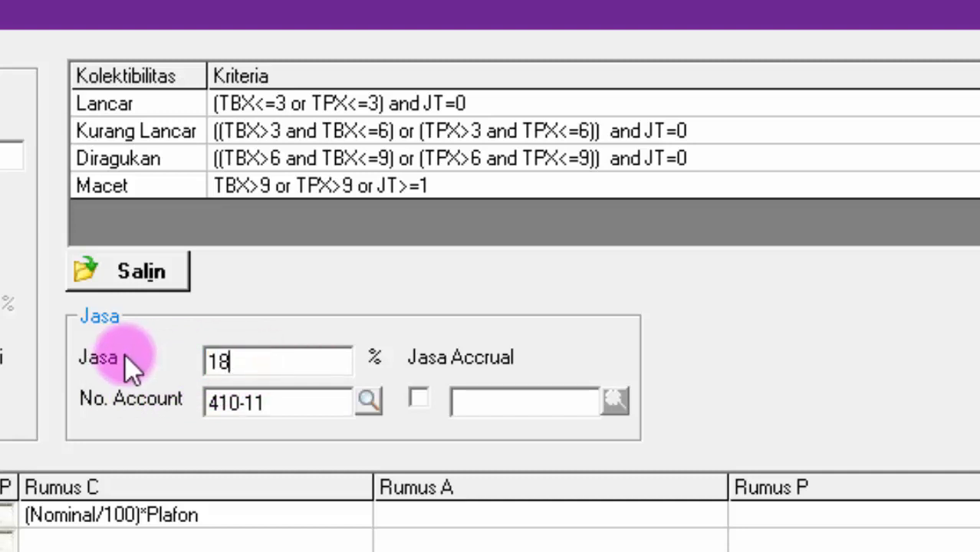
# Set the Jasa rate back to 12%.
pyautogui.click(254, 363)
pyautogui.moveTo(254, 363); pyautogui.dragTo(145, 361)
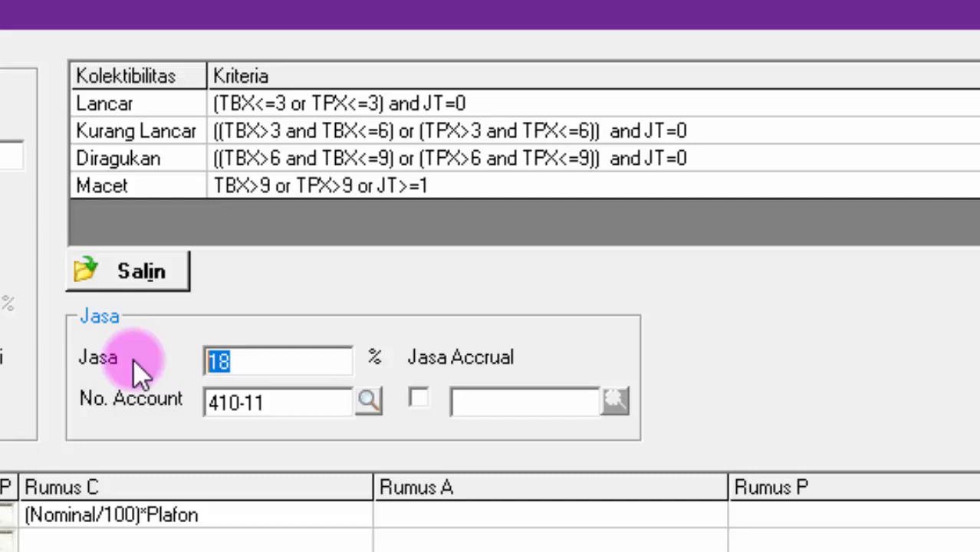
pyautogui.moveTo(275, 353); pyautogui.dragTo(135, 355)
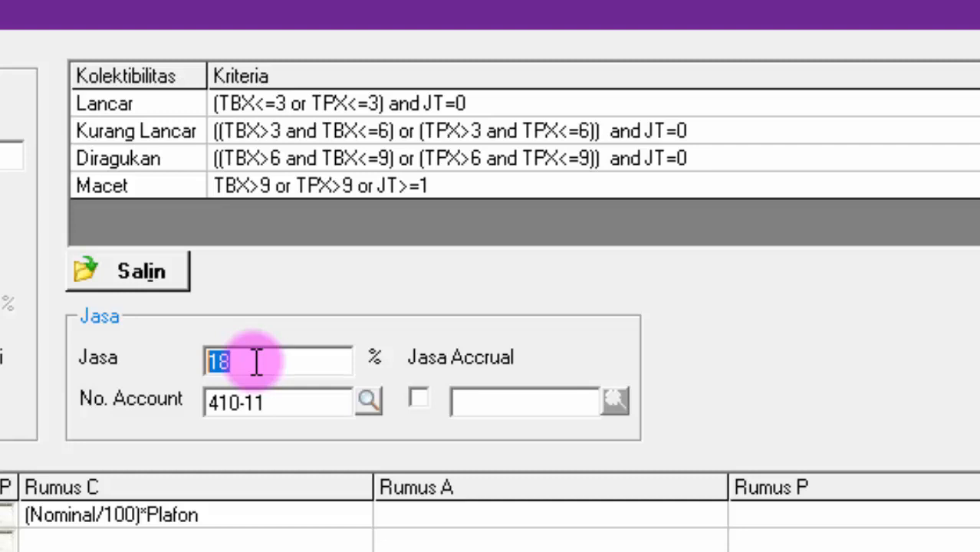
pyautogui.moveTo(288, 356); pyautogui.dragTo(152, 356)
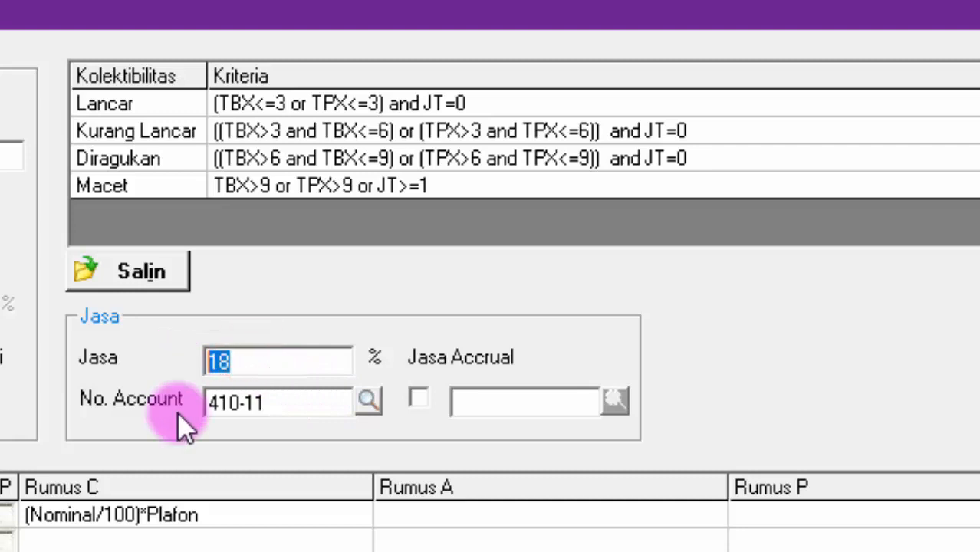
pyautogui.write('12')
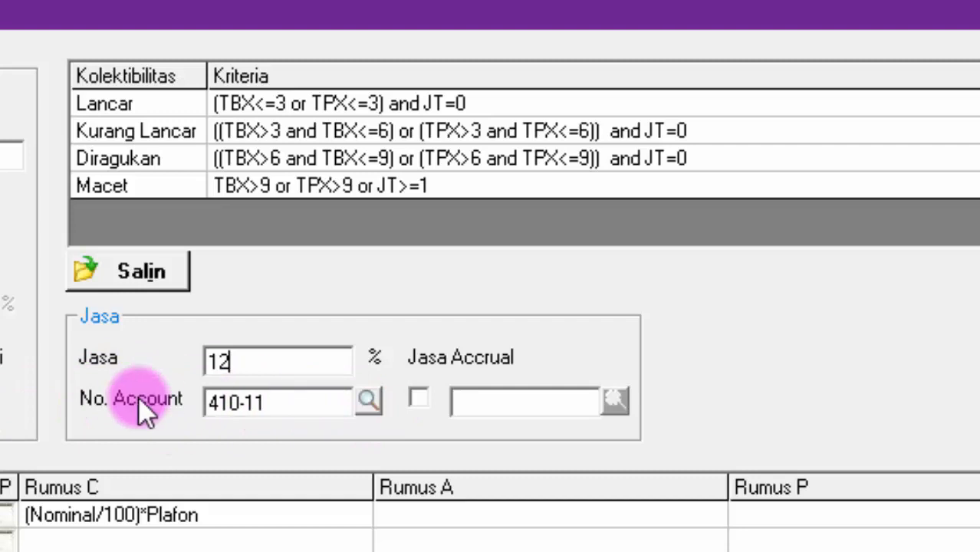
# Look up the ledger account for Jasa and choose PENDAPATAN JASA PINJAMAN.
pyautogui.click(376, 395)
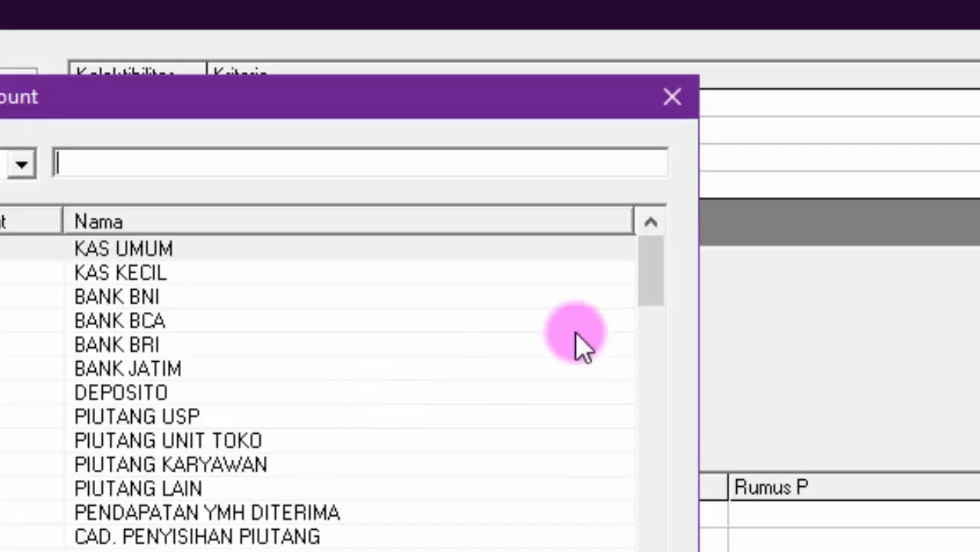
pyautogui.moveTo(658, 259); pyautogui.dragTo(657, 471)
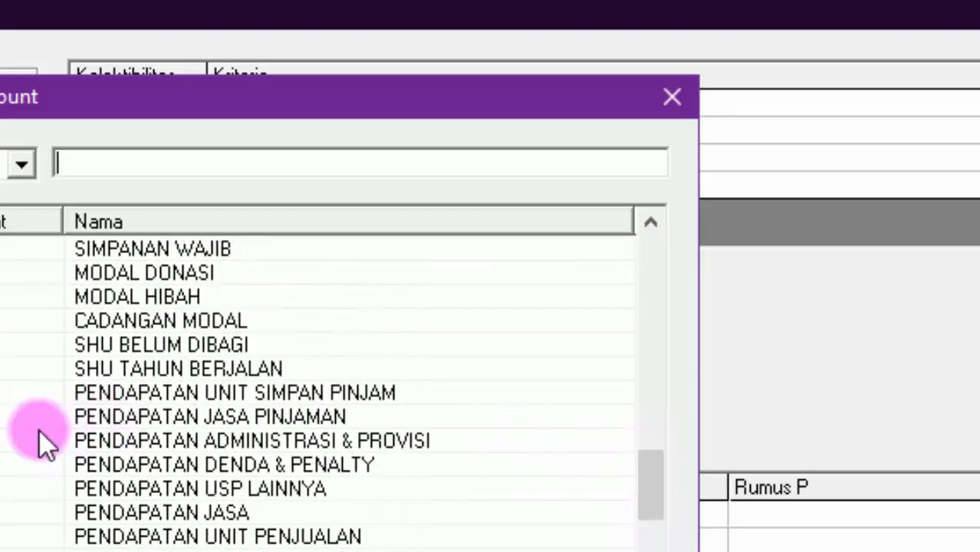
pyautogui.click(251, 416)
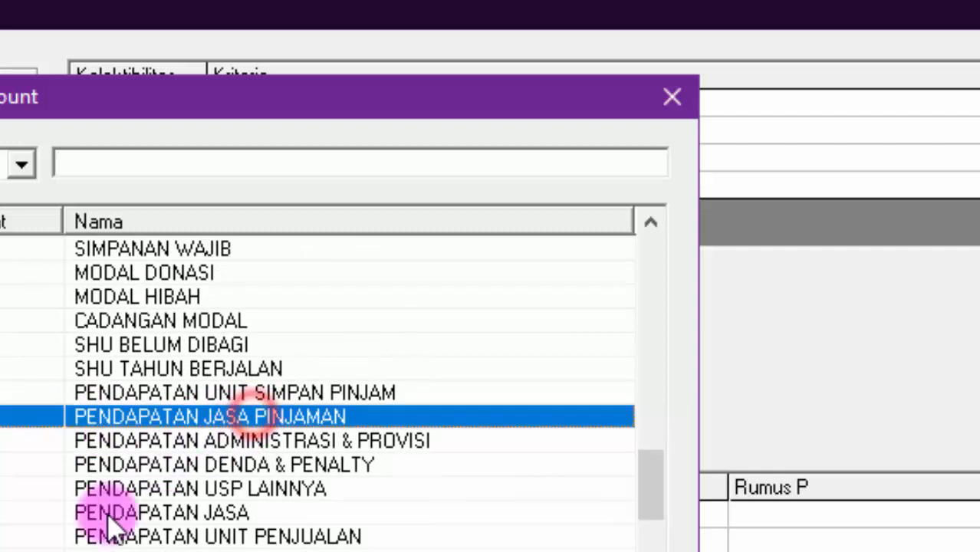
pyautogui.press('Return')
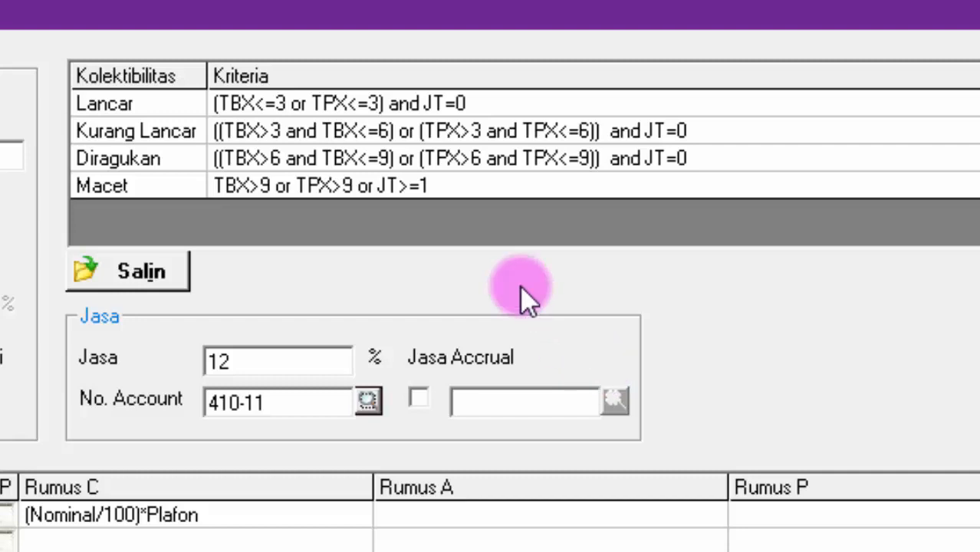
# Enable Jasa Accrual and choose DANA TITIPAN ANGGOTA (220-31) as its ledger account.
pyautogui.click(418, 395)
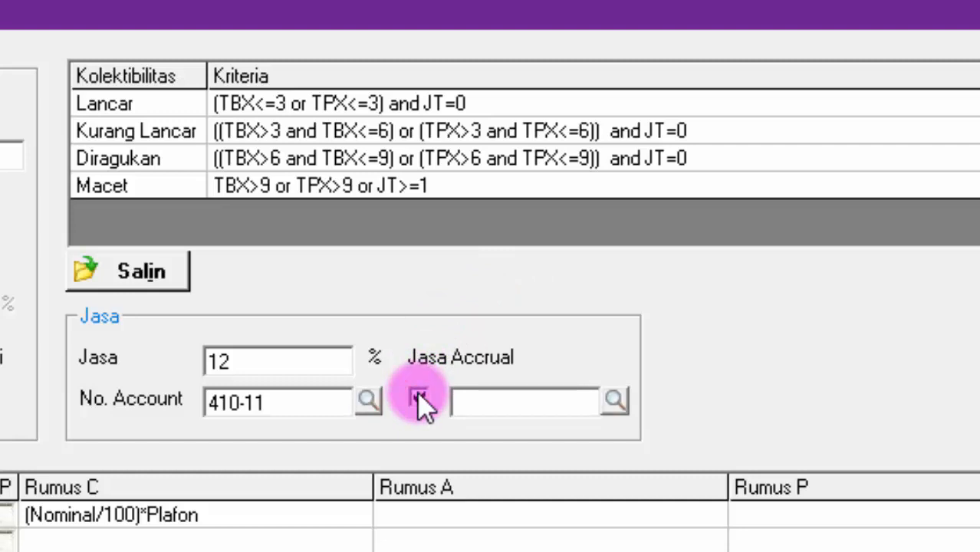
pyautogui.click(616, 401)
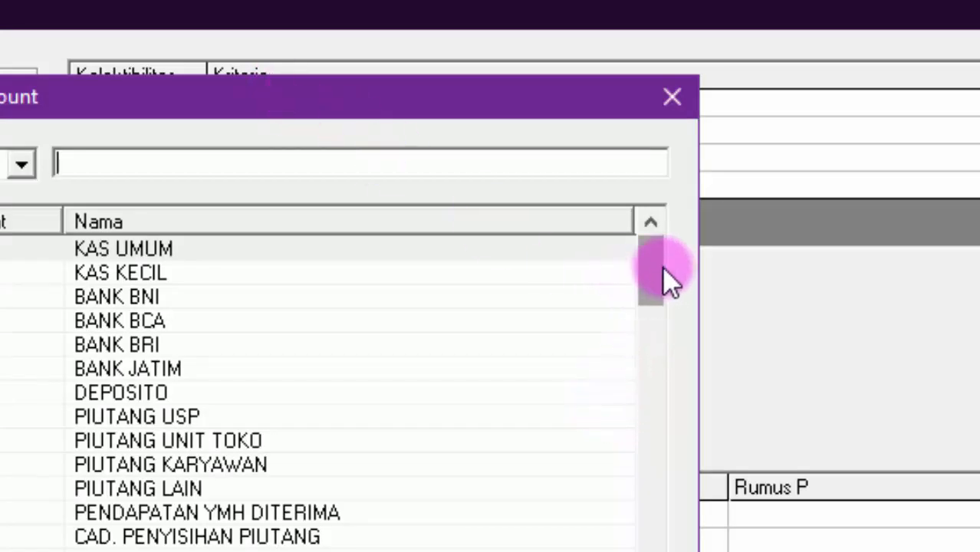
pyautogui.moveTo(664, 269); pyautogui.dragTo(653, 406)
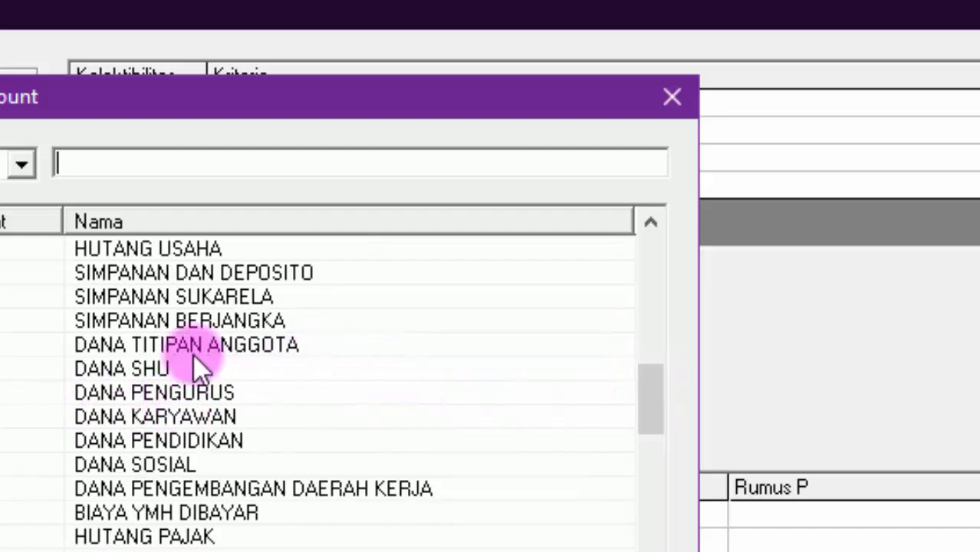
pyautogui.click(130, 343)
pyautogui.click(470, 550)
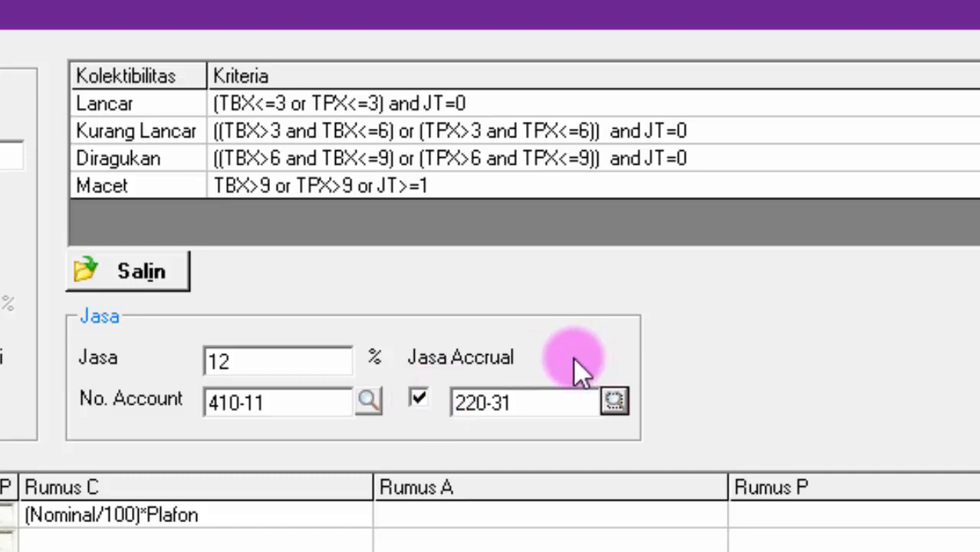
# Toggle the Jasa Accrual option off and on, and leave it disabled.
pyautogui.click(419, 399)
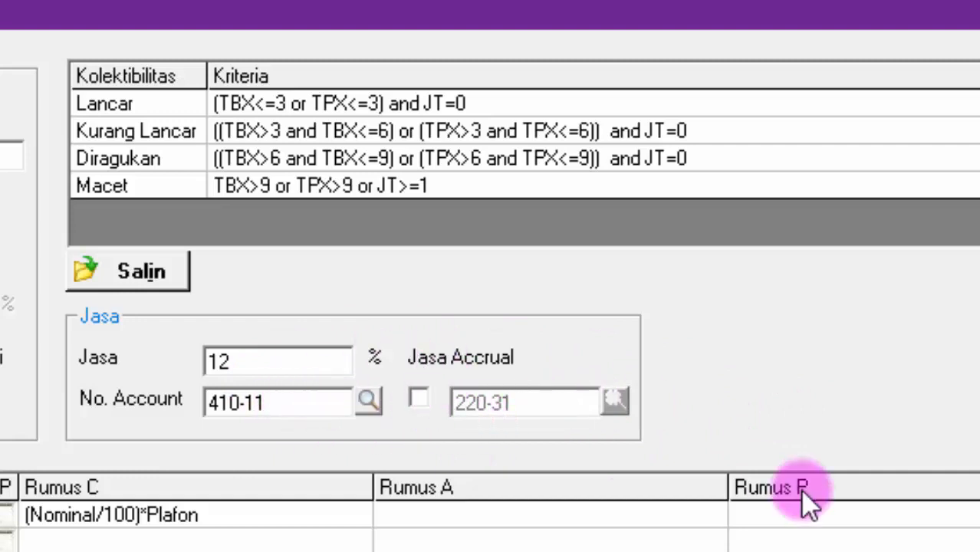
pyautogui.click(420, 399)
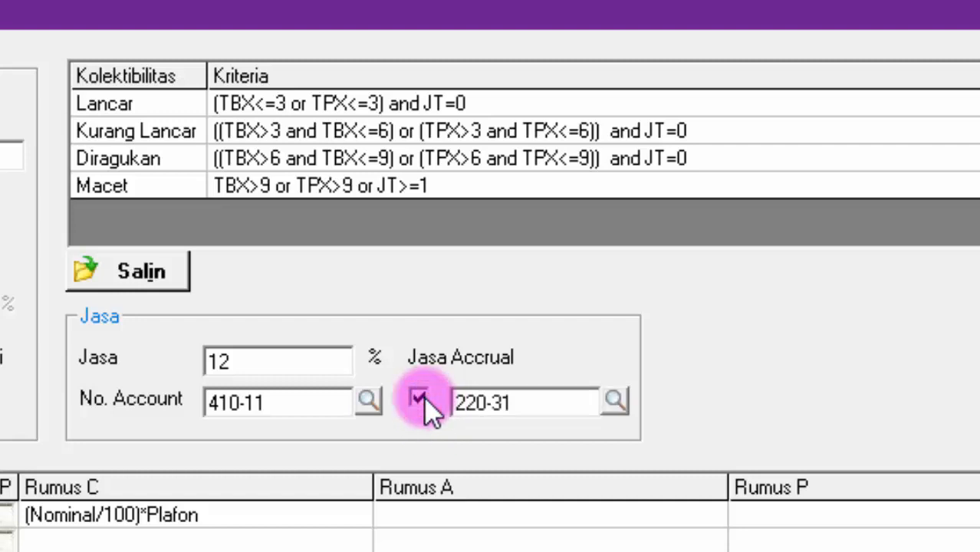
pyautogui.click(420, 398)
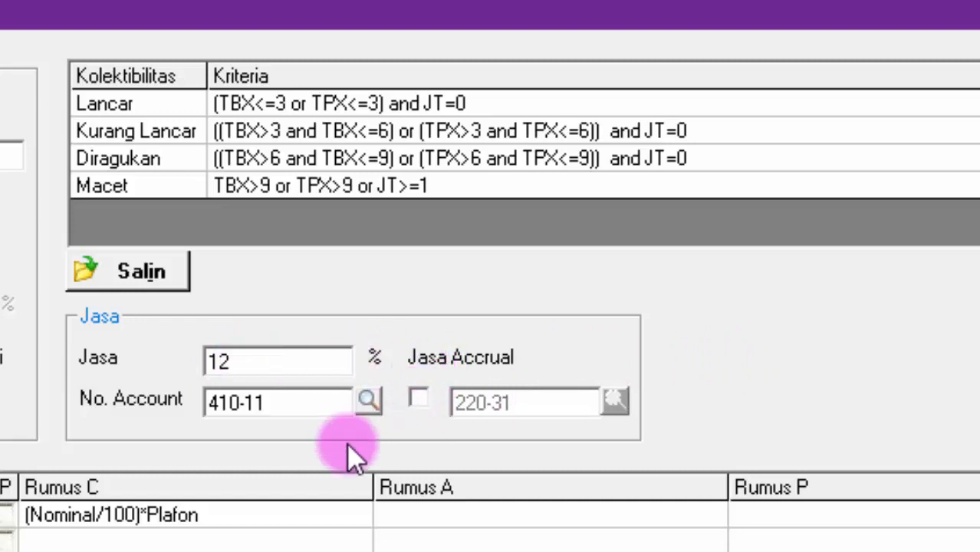
pyautogui.click(419, 396)
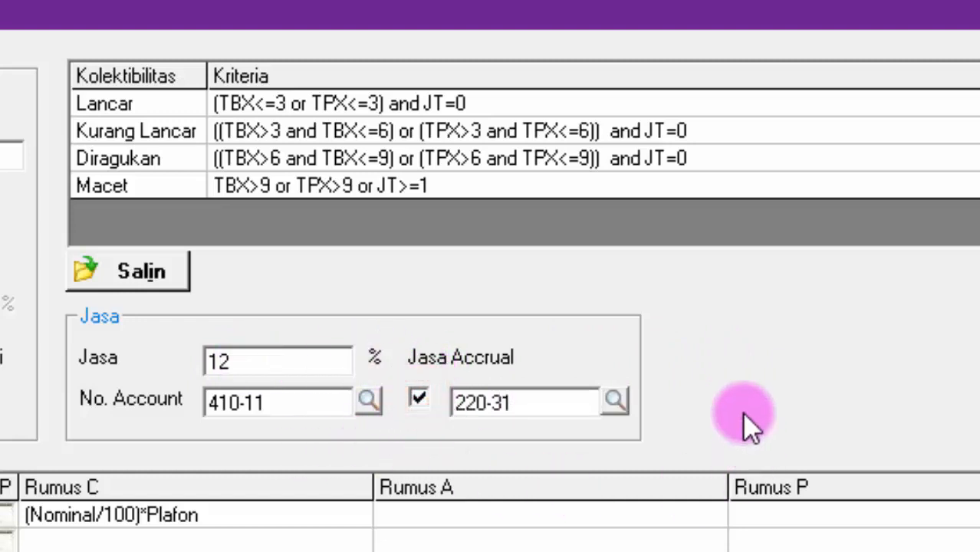
pyautogui.click(421, 397)
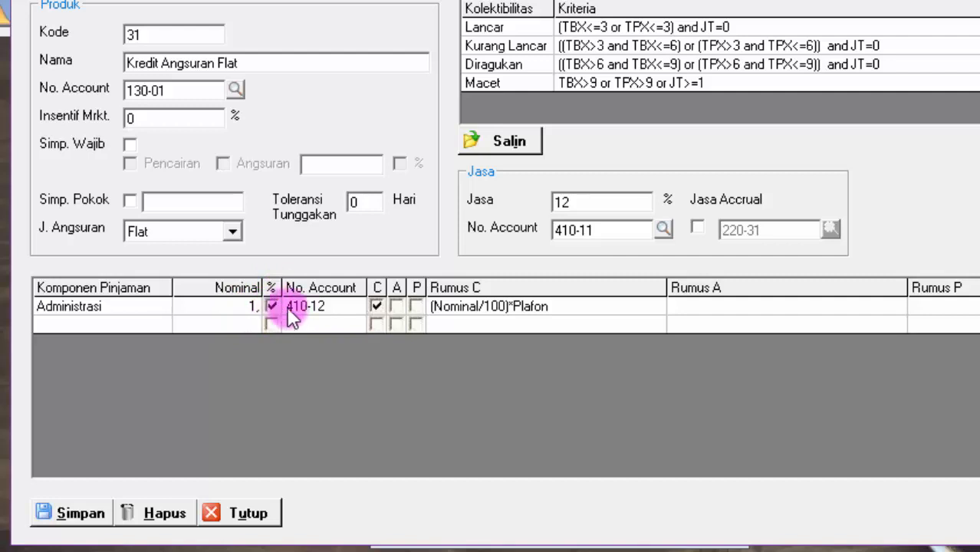
# Look up the ledger account for the Administrasi loan component and choose 410-12 PENDAPATAN ADMINISTRASI & PROVISI.
pyautogui.click(312, 306)
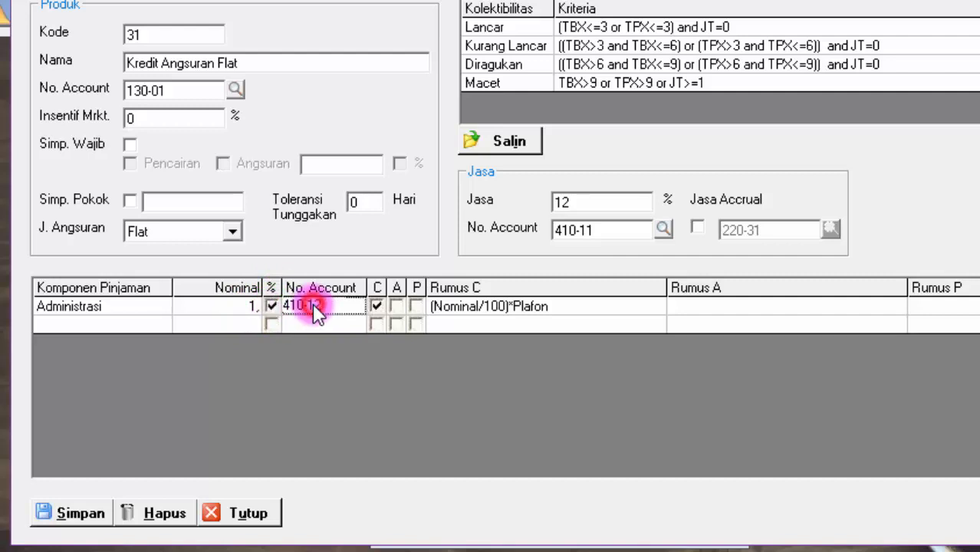
pyautogui.click(354, 305)
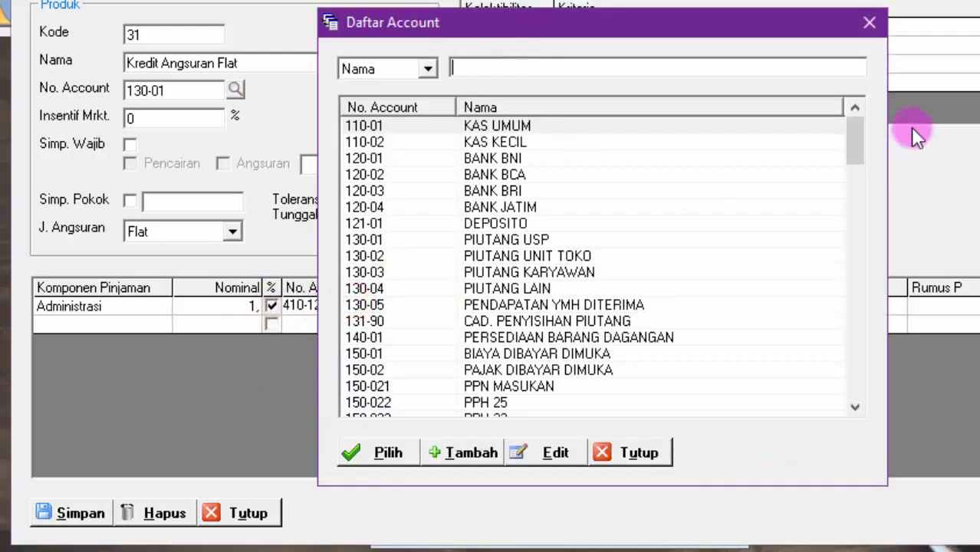
pyautogui.moveTo(854, 135); pyautogui.dragTo(869, 287)
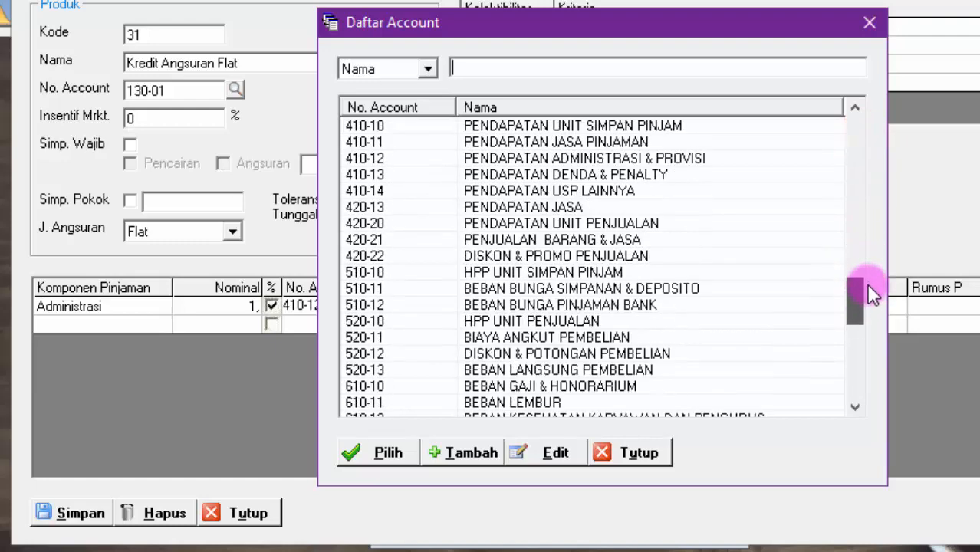
pyautogui.click(696, 160)
pyautogui.click(389, 451)
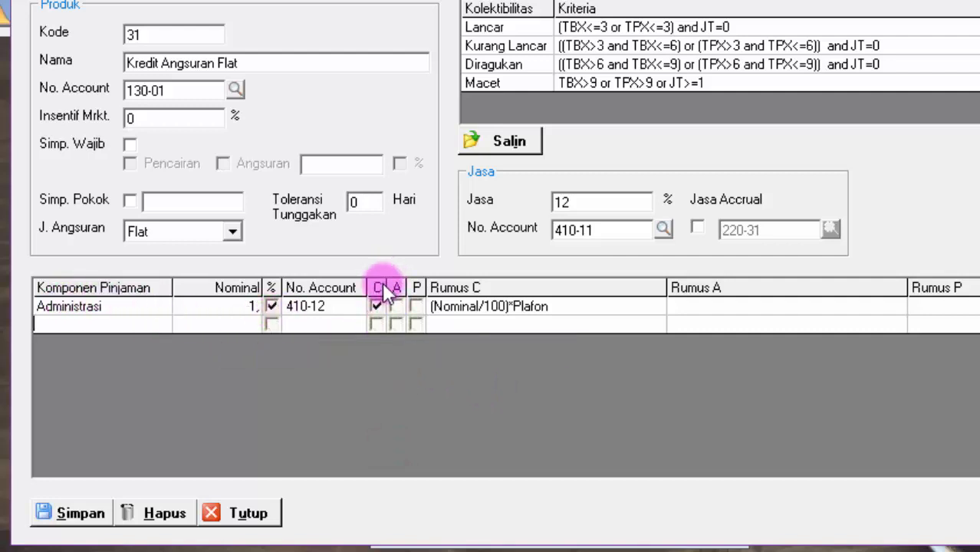
# Open the Rumus C formula of the Administrasi component for editing and clear its contents.
pyautogui.moveTo(376, 307)
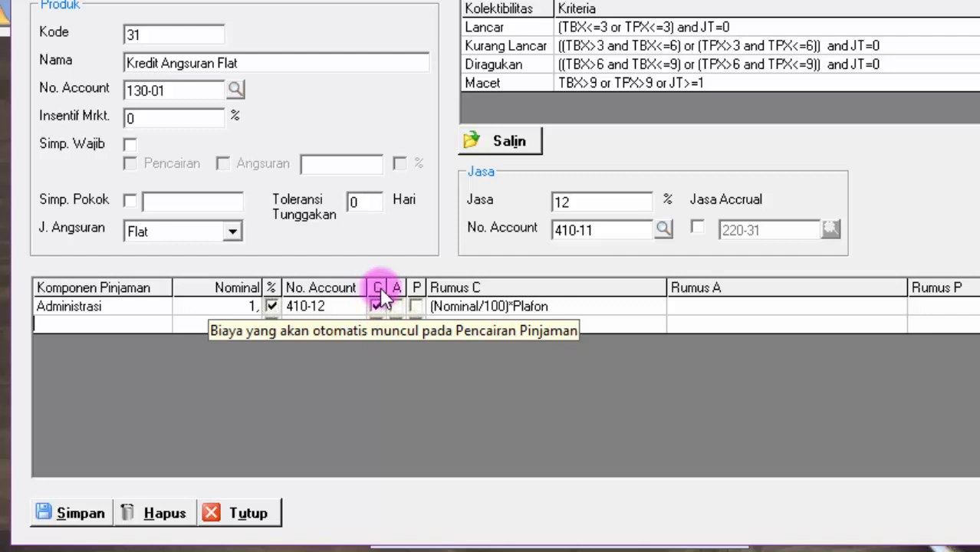
pyautogui.click(376, 306)
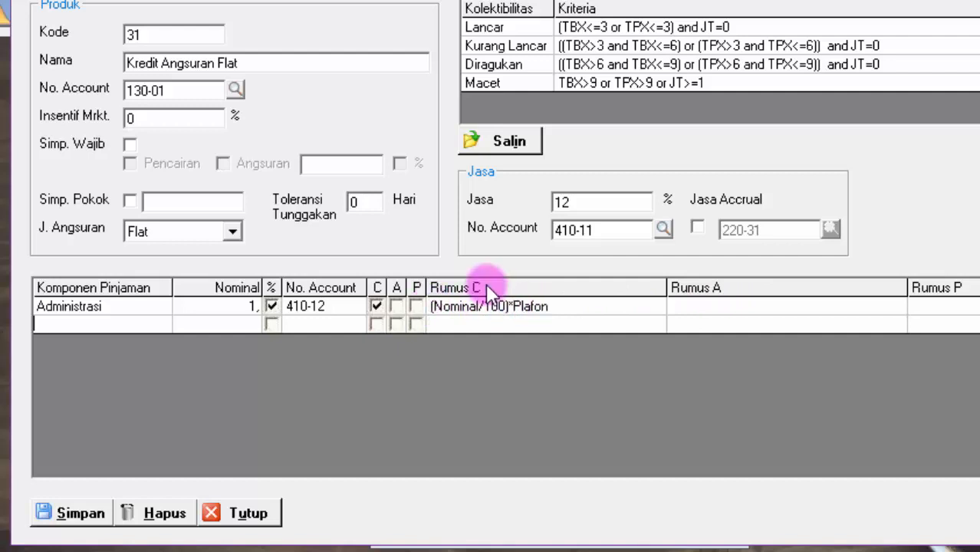
pyautogui.click(517, 311)
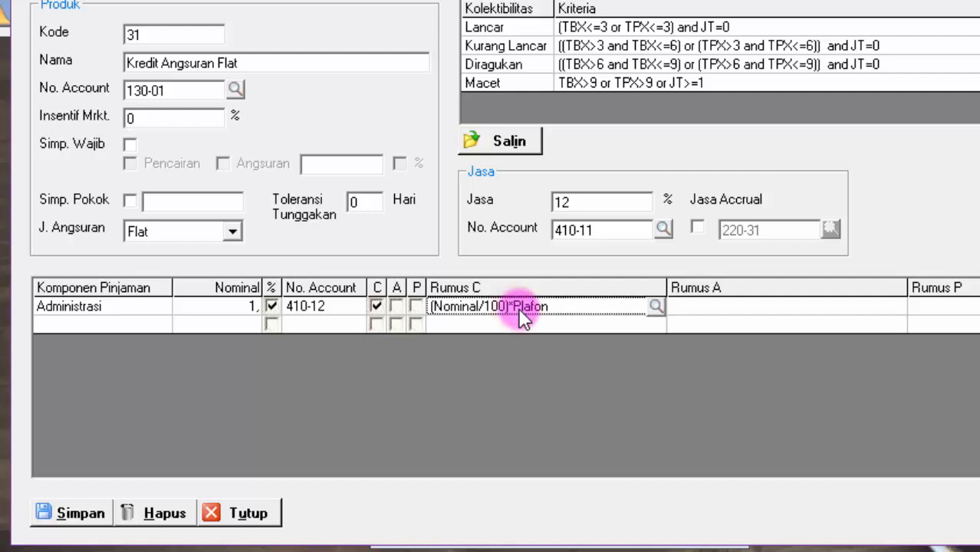
pyautogui.click(655, 305)
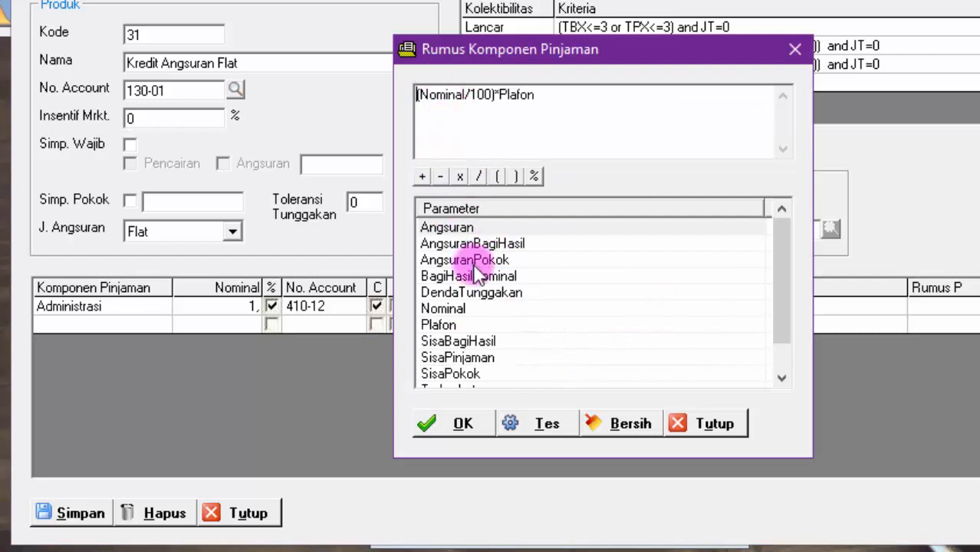
pyautogui.moveTo(550, 104); pyautogui.dragTo(368, 105)
pyautogui.press('Delete')
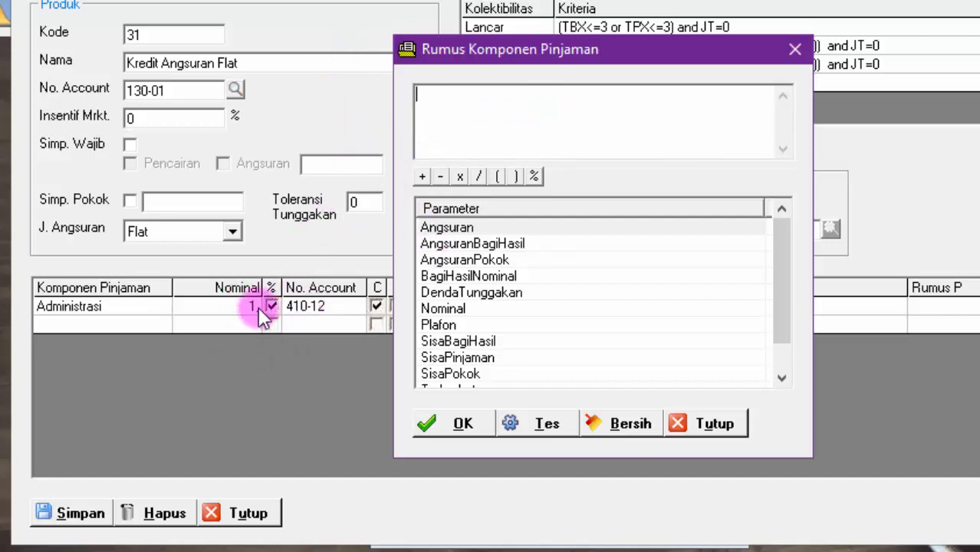
# Build the first part of the Administrasi formula as (Nominal /100), using the Nominal parameter.
pyautogui.doubleClick(446, 308)
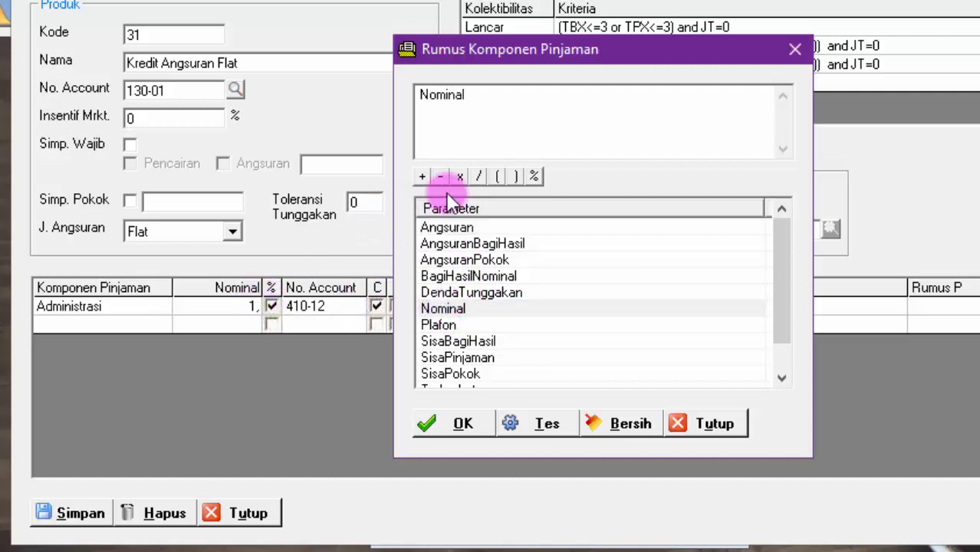
pyautogui.click(477, 177)
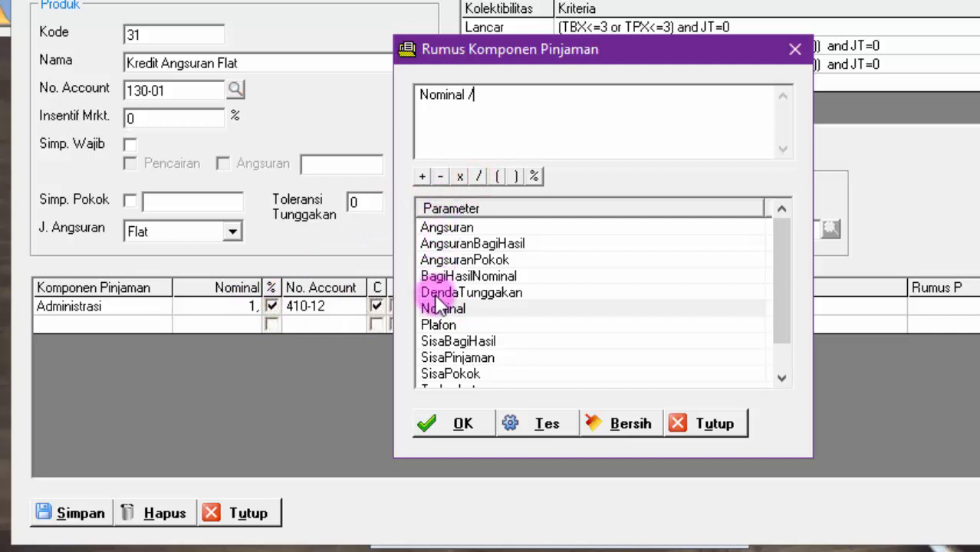
pyautogui.write('100')
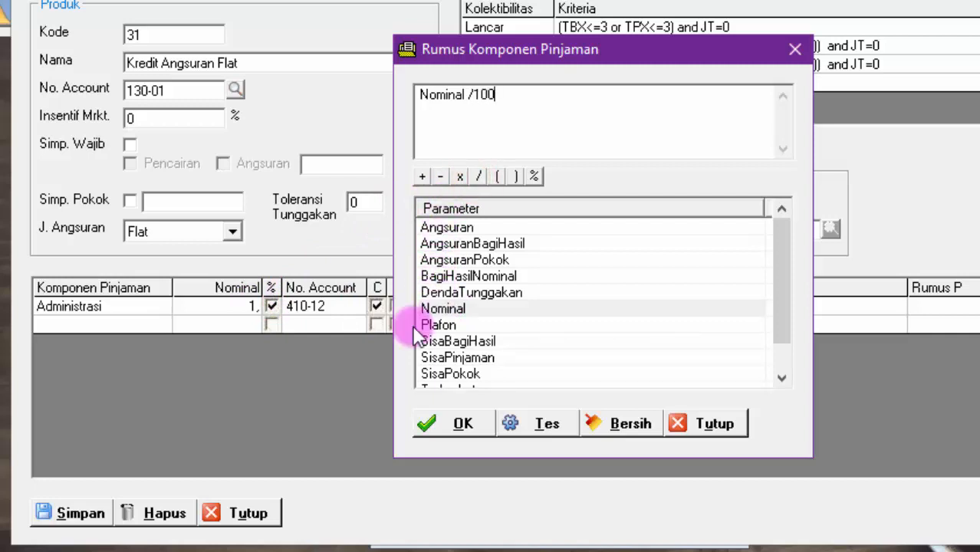
pyautogui.write(')')
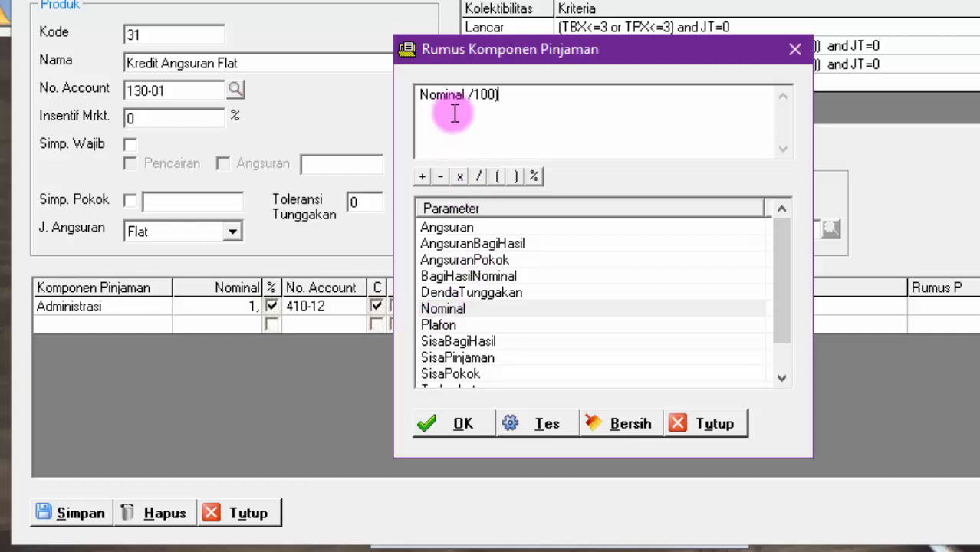
pyautogui.click(421, 95)
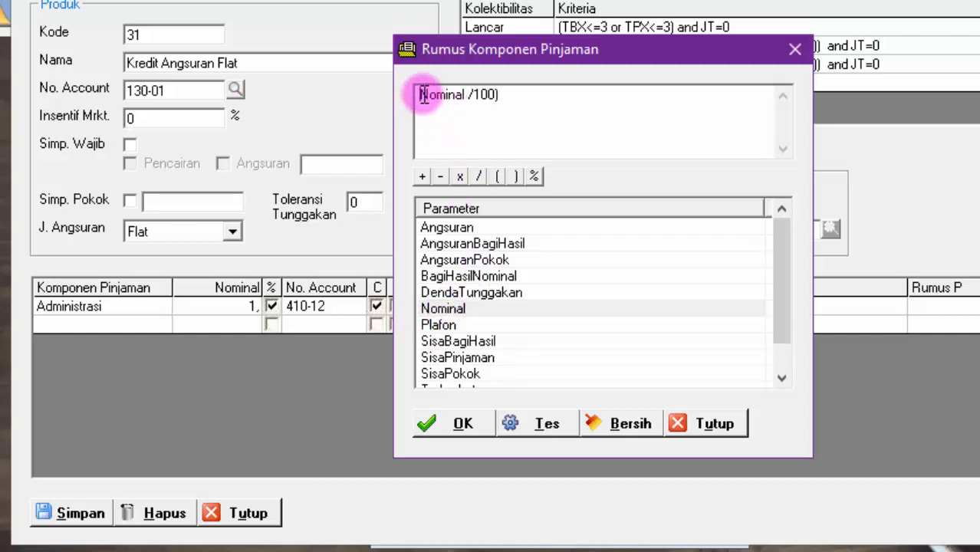
pyautogui.write('(')
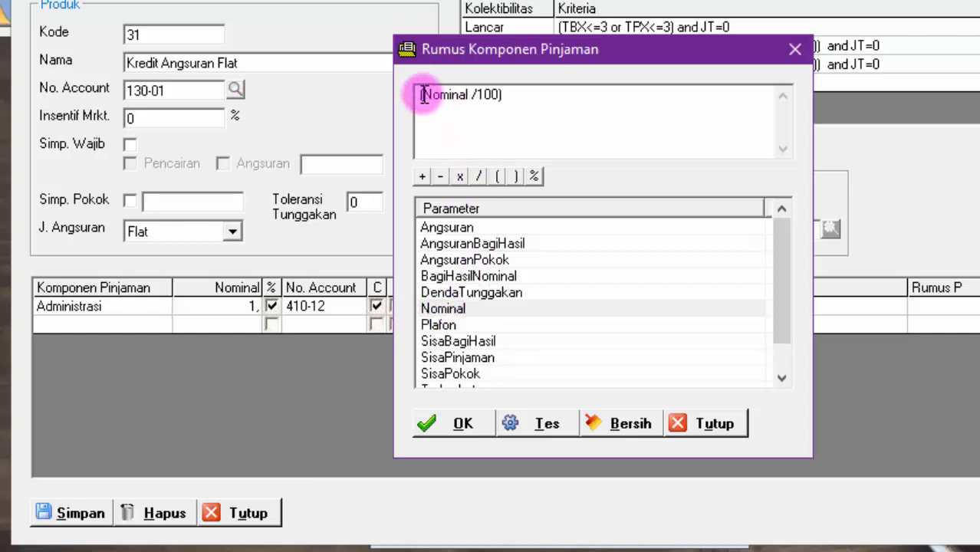
# Multiply the bracketed term by the Plafon parameter to complete the formula (Nominal /100)* Plafon.
pyautogui.click(521, 94)
pyautogui.write('*')
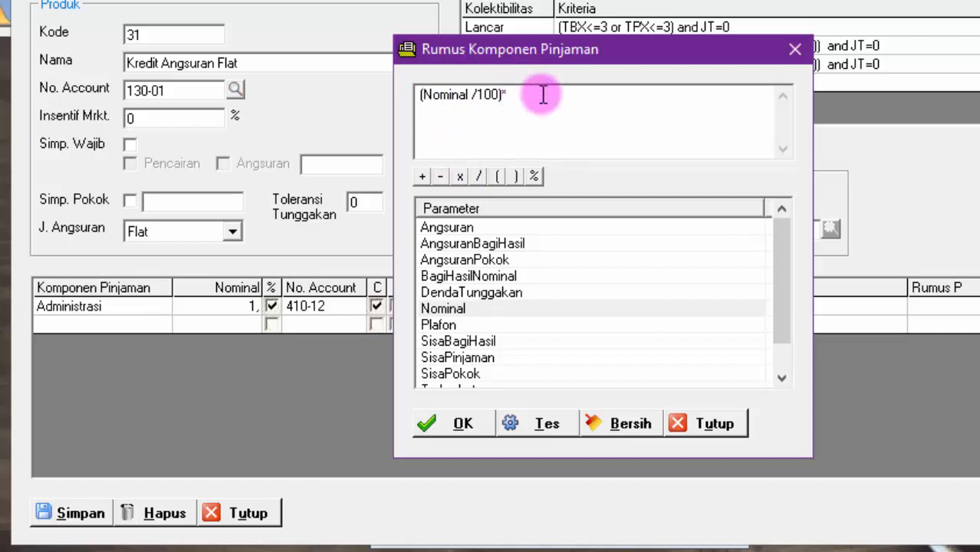
pyautogui.moveTo(783, 237); pyautogui.dragTo(788, 281)
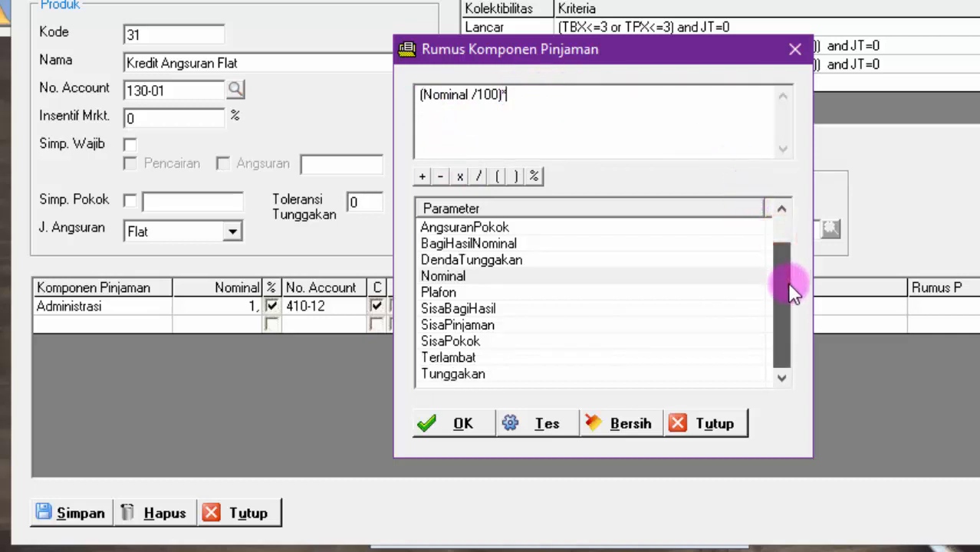
pyautogui.click(442, 293)
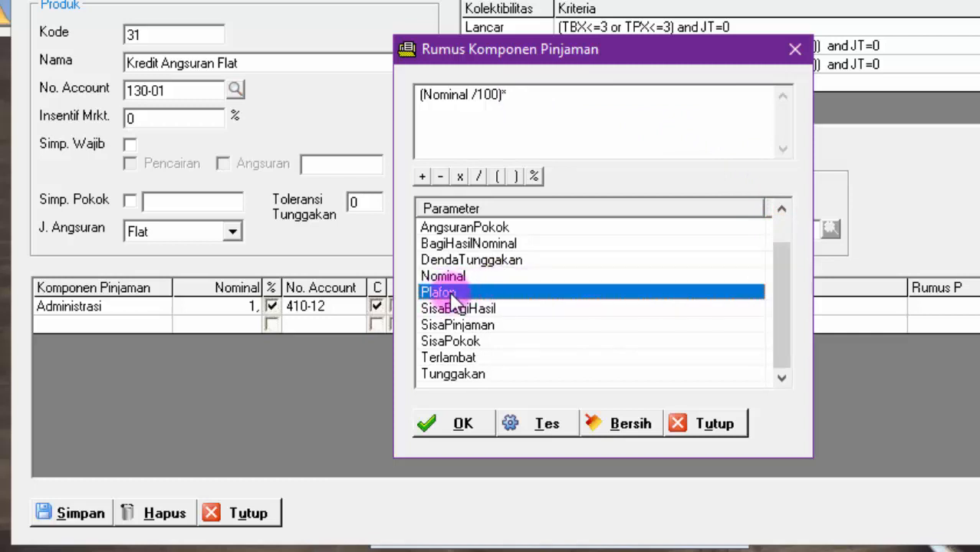
pyautogui.doubleClick(448, 295)
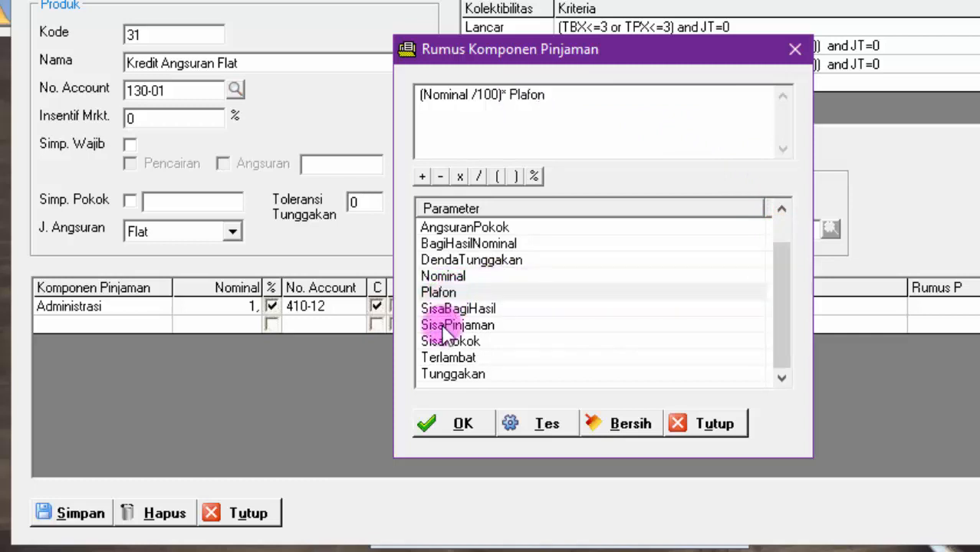
# Test the Administrasi component's formula and accept it.
pyautogui.click(553, 421)
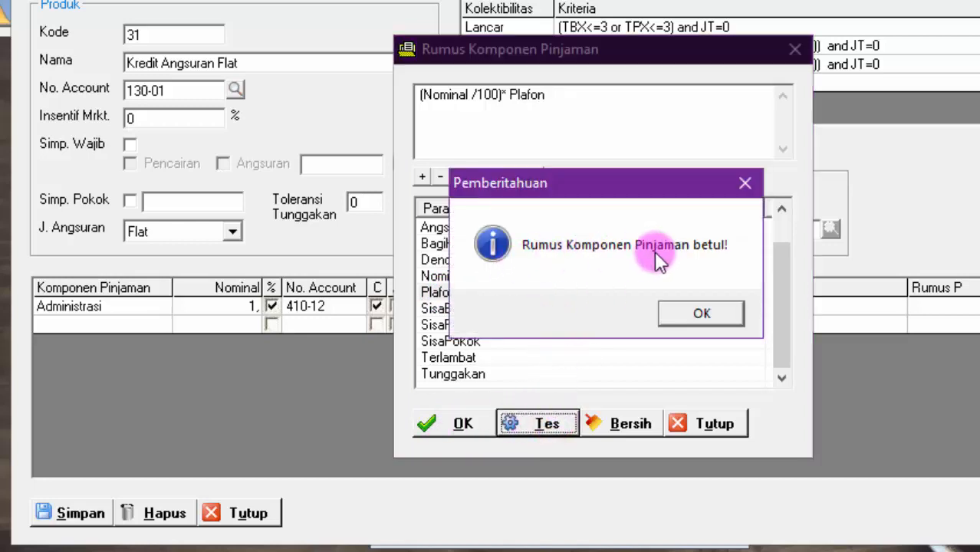
pyautogui.click(701, 313)
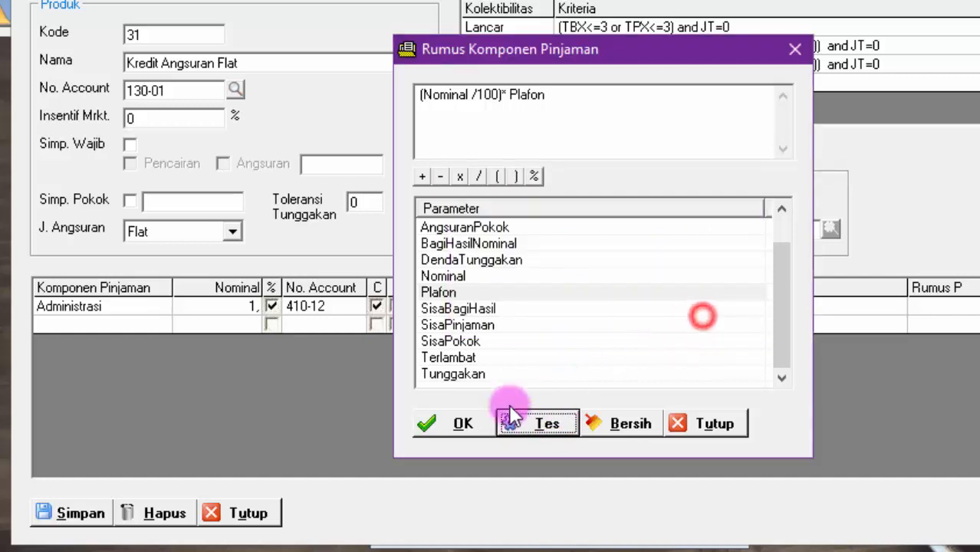
pyautogui.click(463, 420)
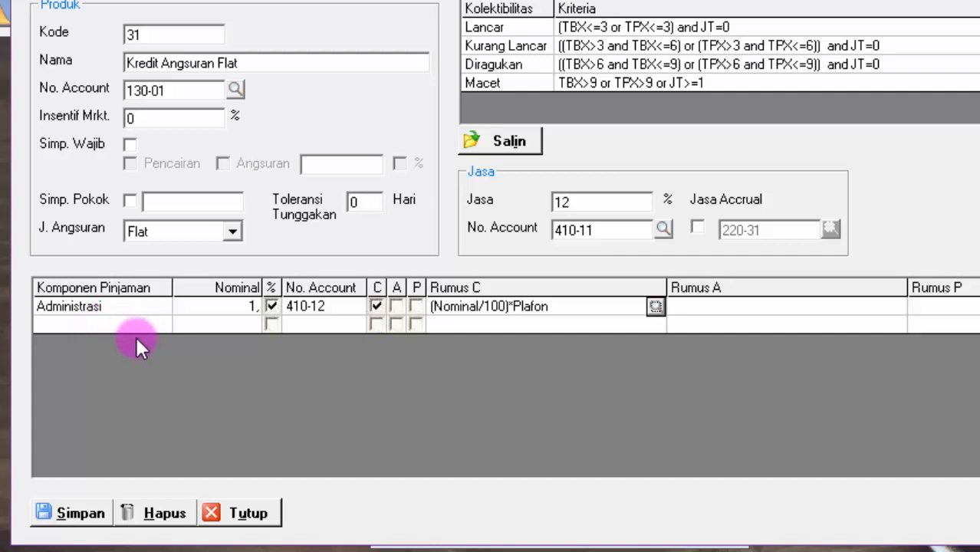
# Add a loan component named Materai with a nominal of 12000.
pyautogui.click(117, 326)
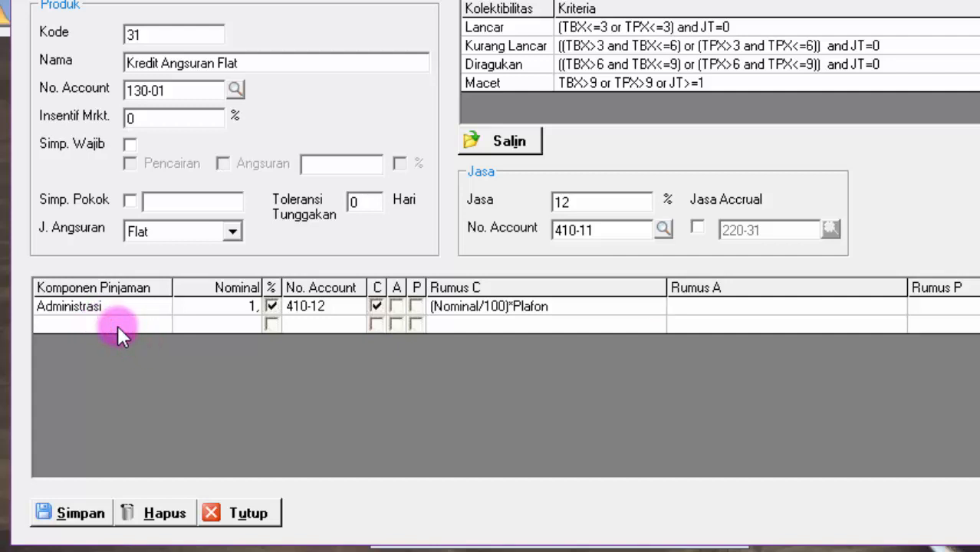
pyautogui.write('Materai')
pyautogui.press('Tab')
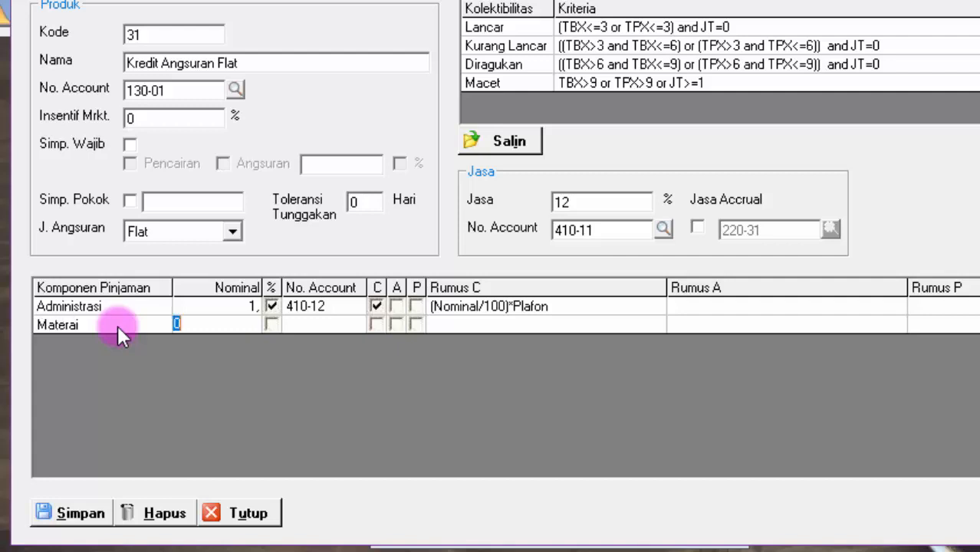
pyautogui.write('12000')
pyautogui.press('Tab')
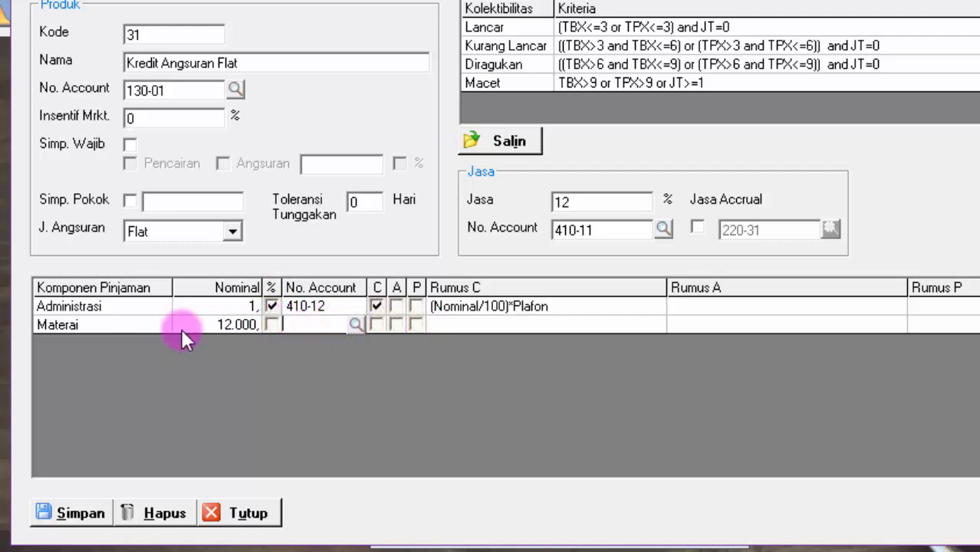
# Assign account 410-12 (PENDAPATAN ADMINISTRASI & PROVISI) to the Materai component and enable its C option.
pyautogui.click(356, 324)
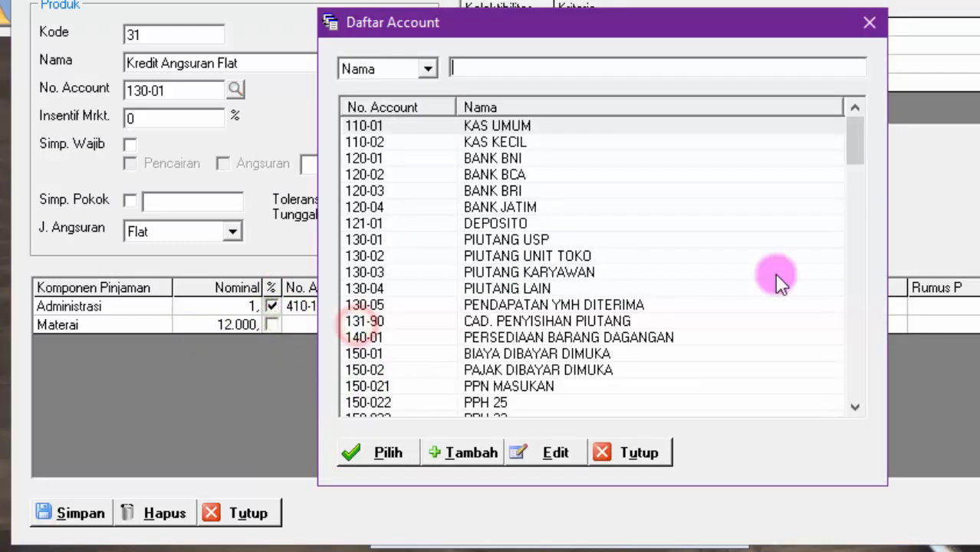
pyautogui.moveTo(859, 137); pyautogui.dragTo(856, 300)
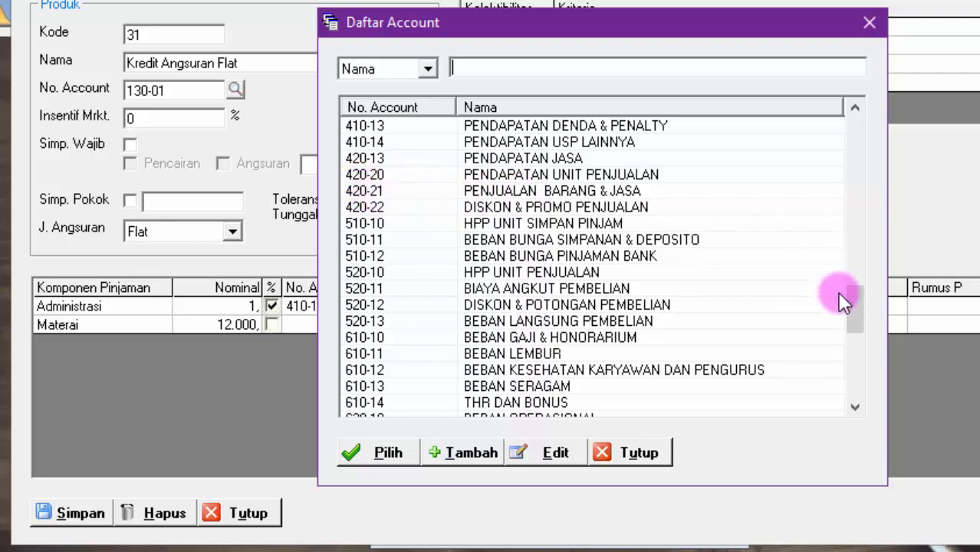
pyautogui.moveTo(856, 303); pyautogui.dragTo(856, 297)
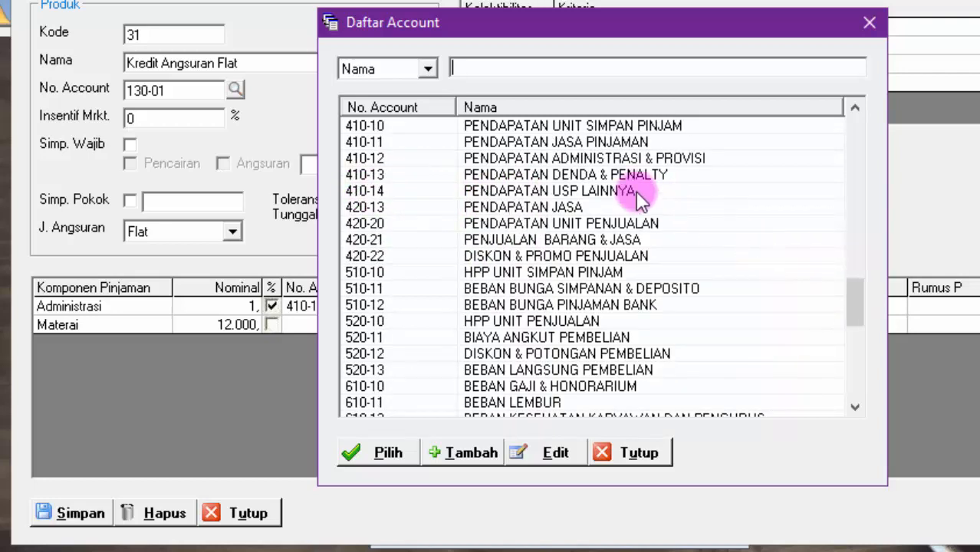
pyautogui.click(536, 159)
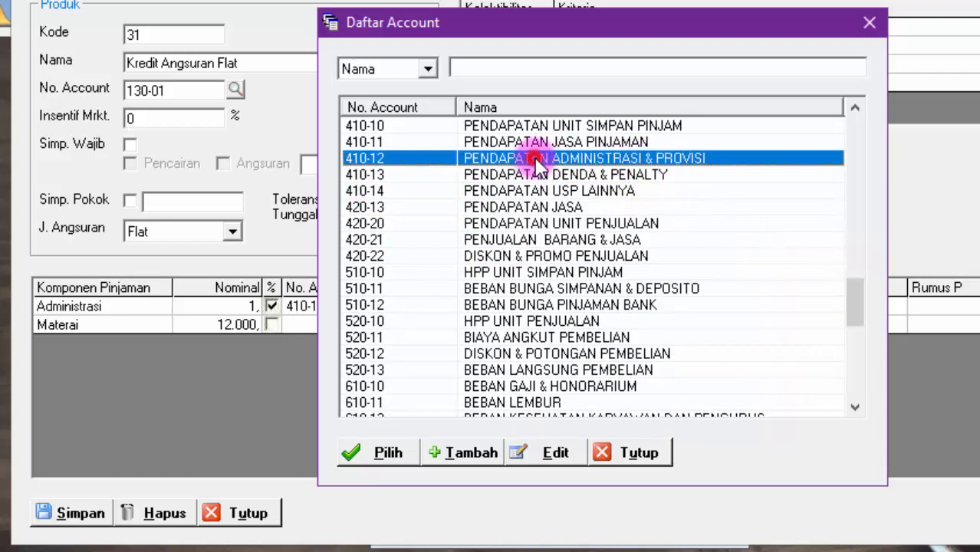
pyautogui.click(388, 453)
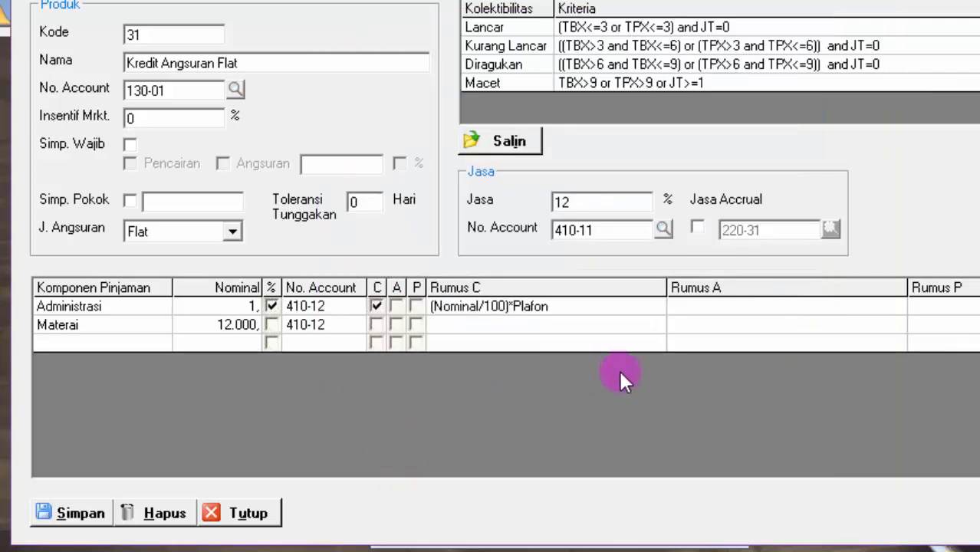
pyautogui.click(277, 338)
pyautogui.click(376, 325)
# Add a loan component named Penalti with a nominal of 2, marked as a percentage.
pyautogui.click(97, 342)
pyautogui.write('Penalti')
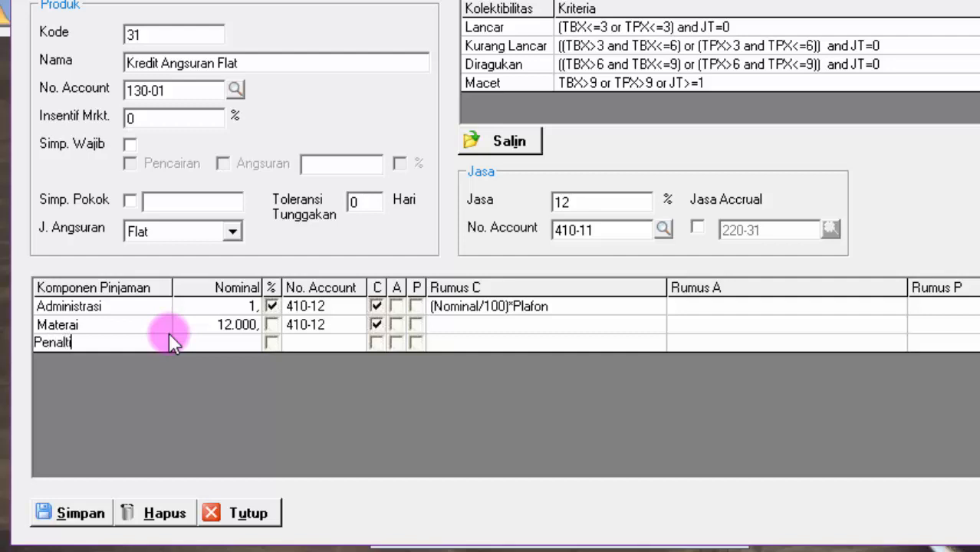
pyautogui.press('Return')
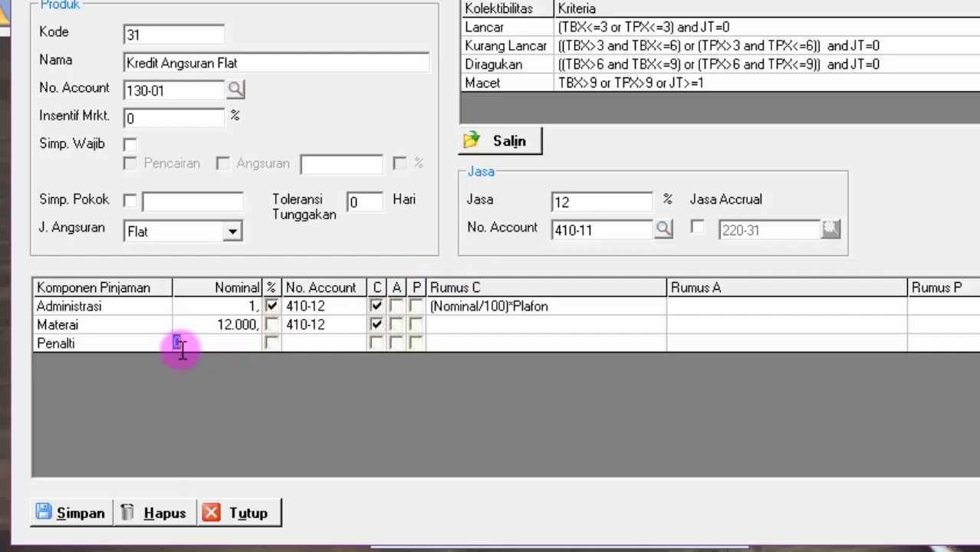
pyautogui.write('2')
pyautogui.press('Tab')
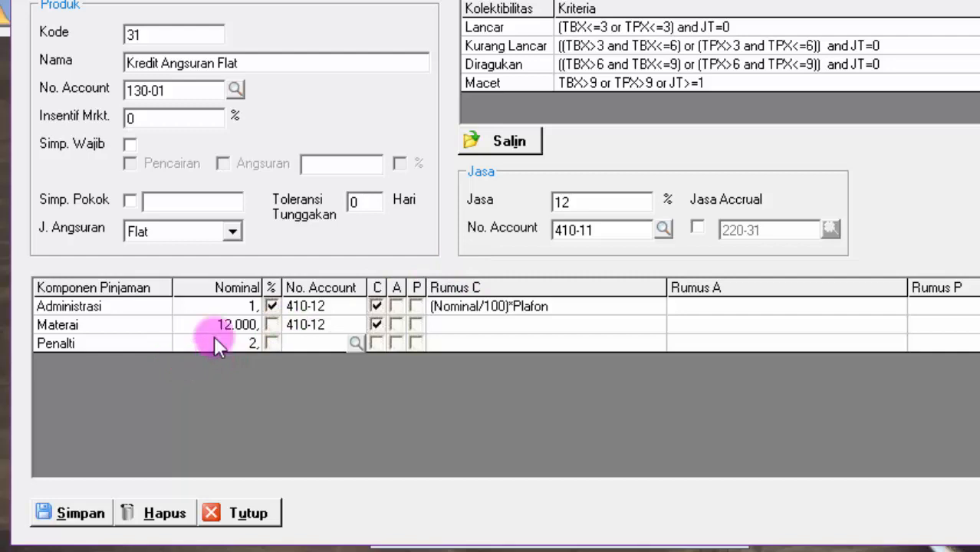
pyautogui.click(272, 343)
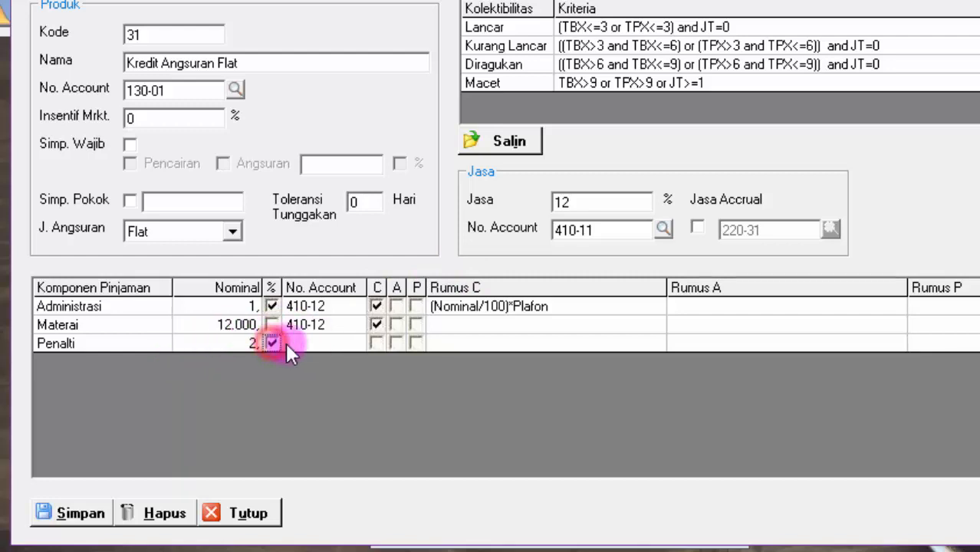
# Assign account 410-13 (PENDAPATAN DENDA & PENALTY) to the Penalti component and enable its P option.
pyautogui.click(345, 344)
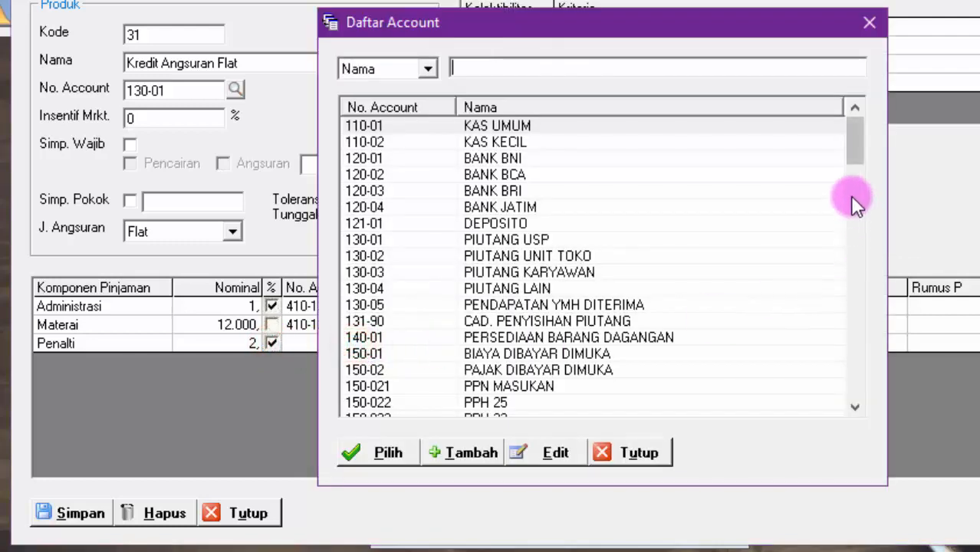
pyautogui.moveTo(860, 123); pyautogui.dragTo(861, 267)
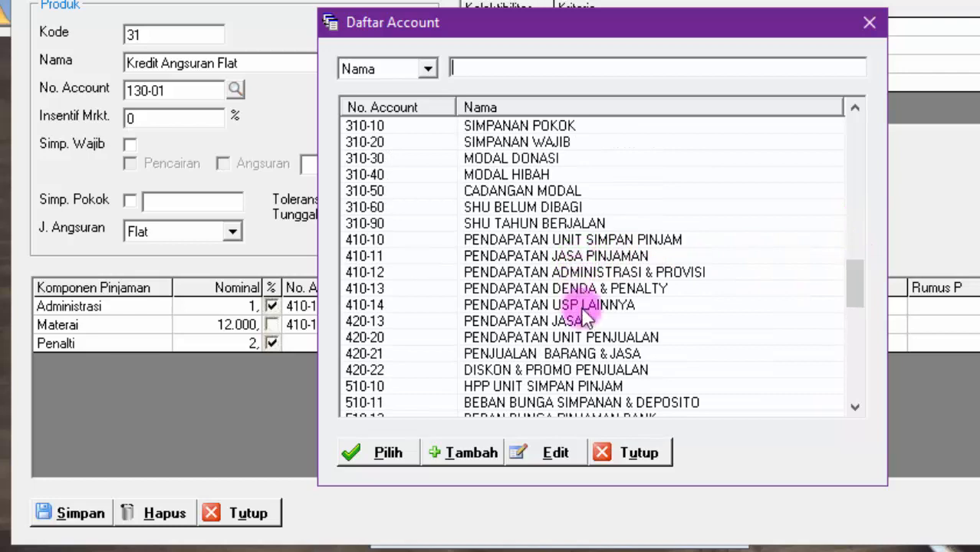
pyautogui.click(640, 288)
pyautogui.click(391, 453)
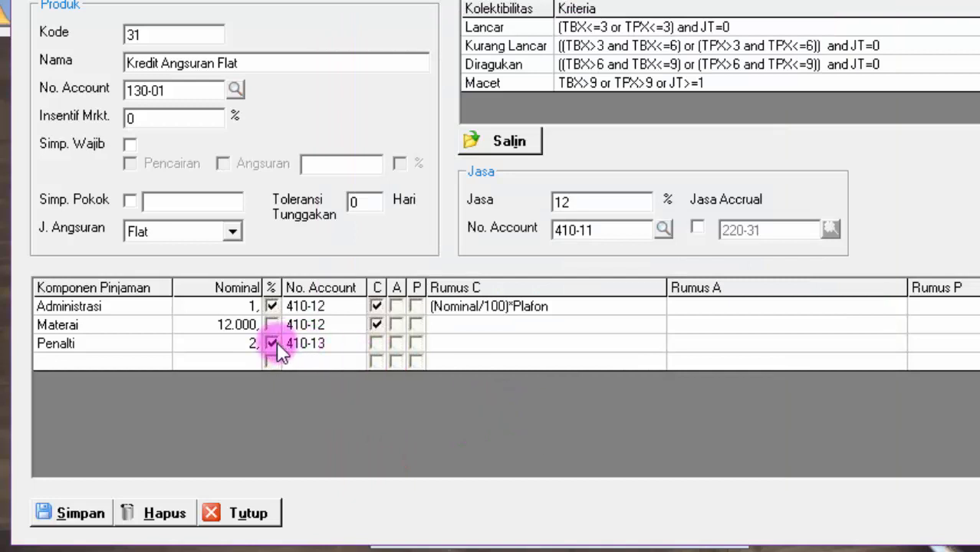
pyautogui.click(415, 343)
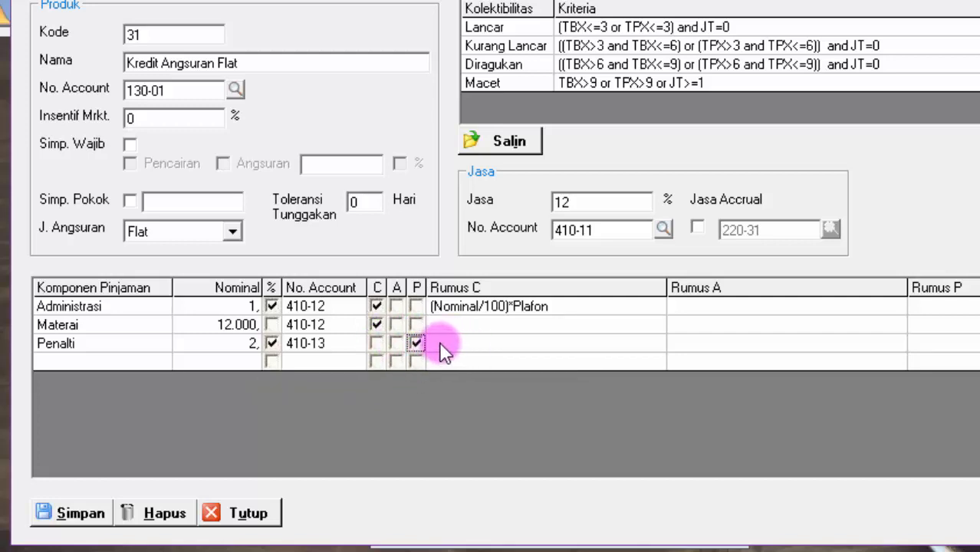
# Build the Rumus P formula of the Penalti component as (Nominal /100)* Plafon.
pyautogui.click(943, 343)
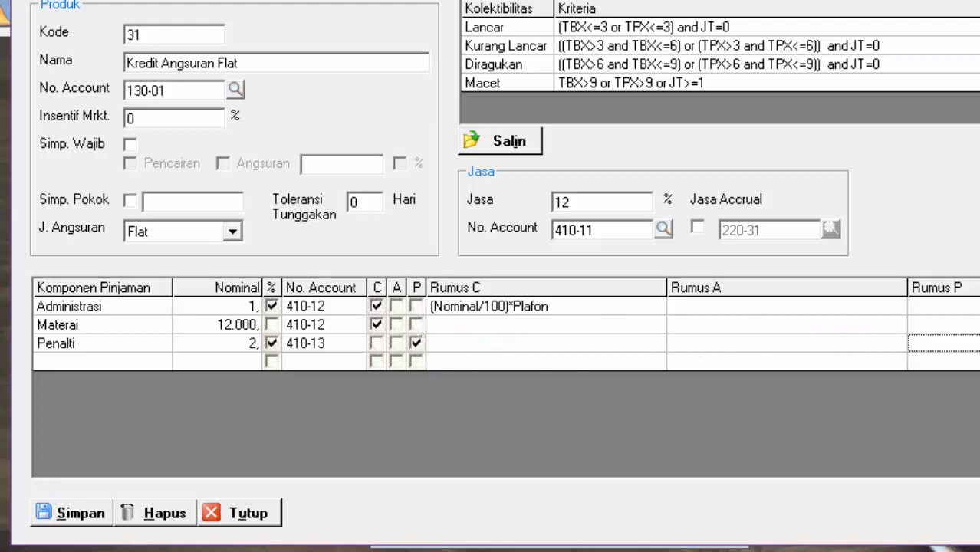
pyautogui.click(964, 352)
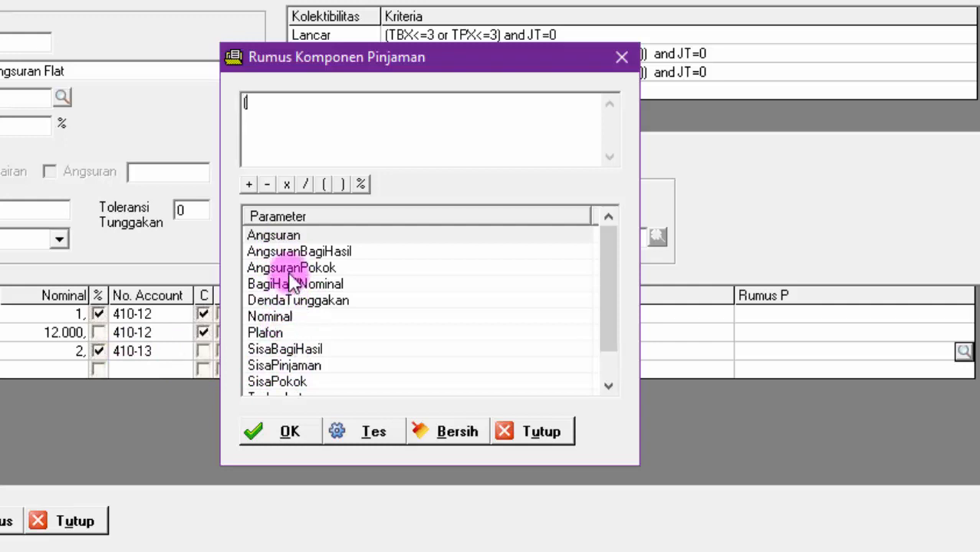
pyautogui.doubleClick(270, 316)
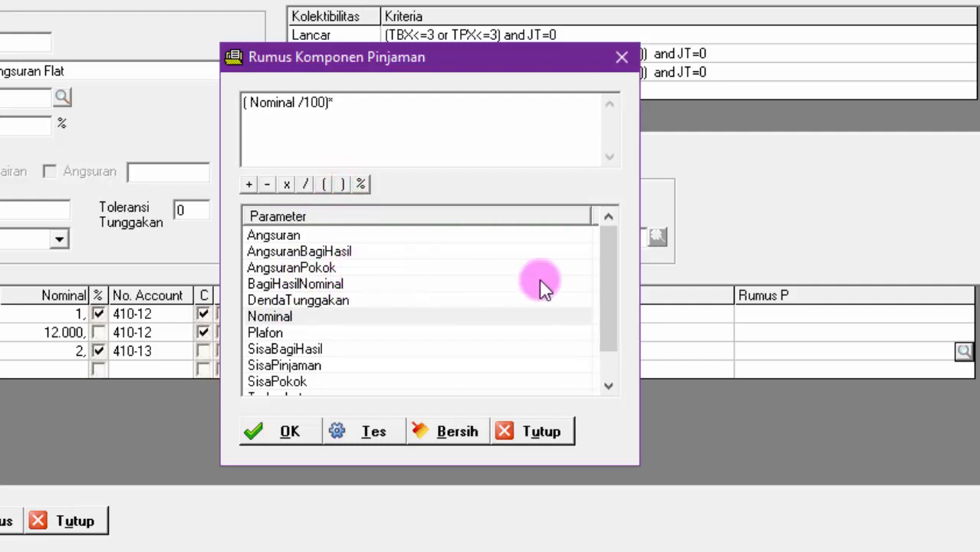
pyautogui.moveTo(605, 245); pyautogui.dragTo(605, 298)
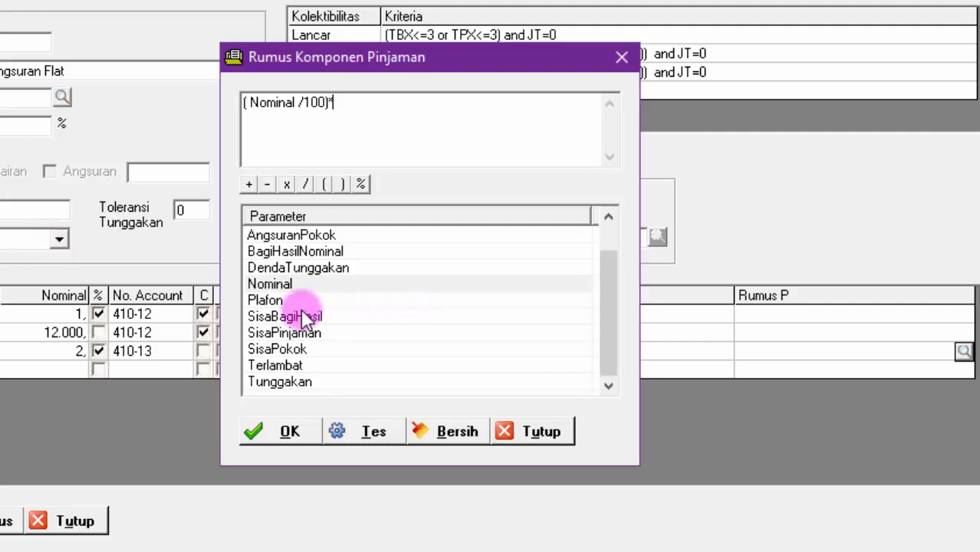
pyautogui.doubleClick(279, 299)
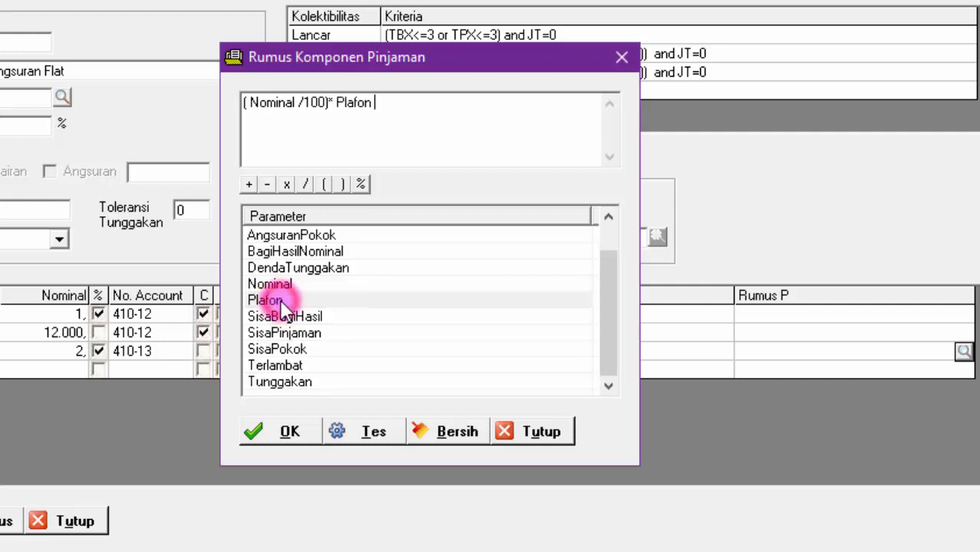
# Test the Penalti component's formula and accept it.
pyautogui.click(384, 430)
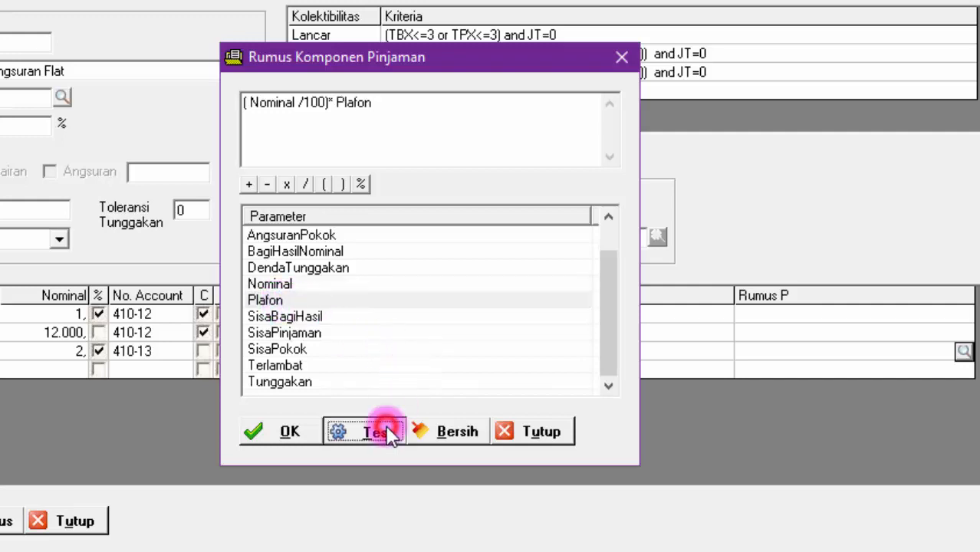
pyautogui.click(544, 321)
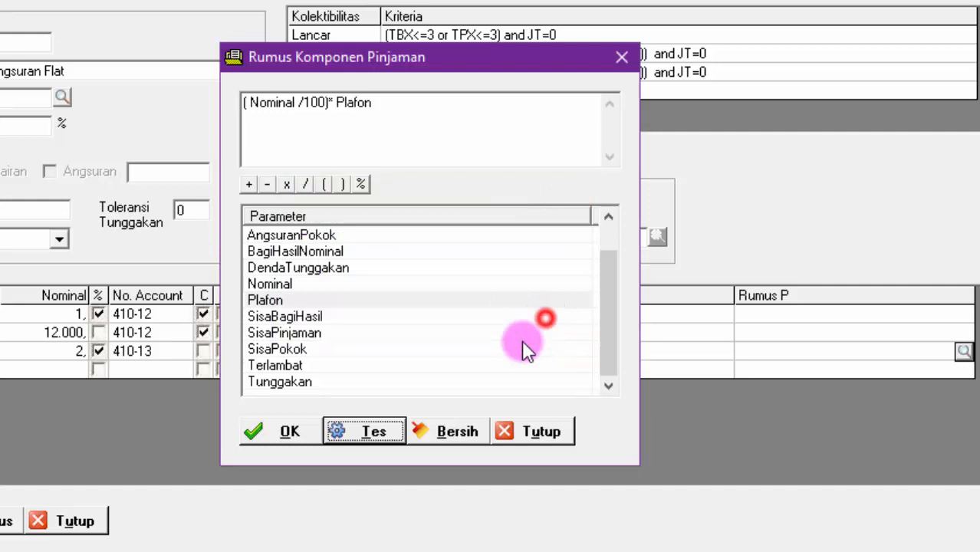
pyautogui.click(301, 431)
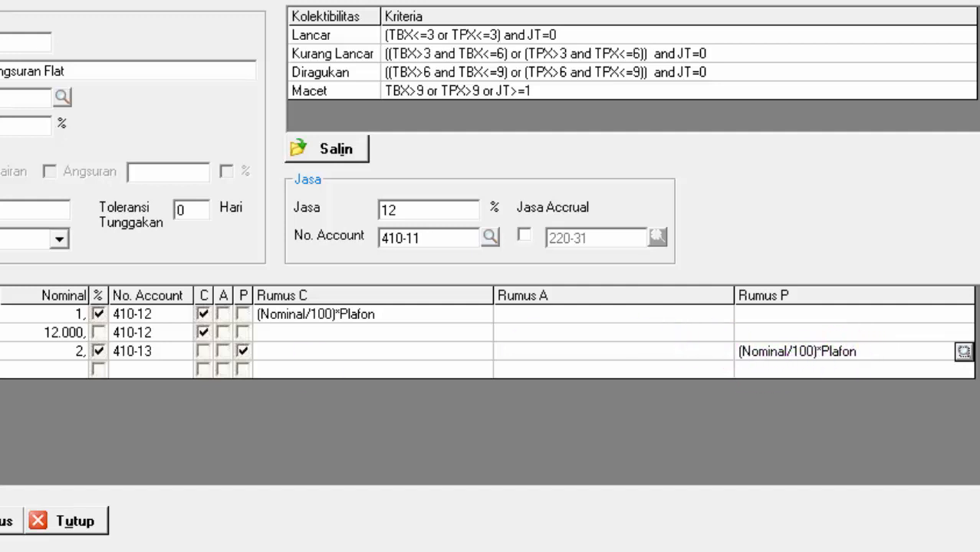
# Save the loan product and reopen Kredit Angsuran Flat for editing.
pyautogui.click(517, 328)
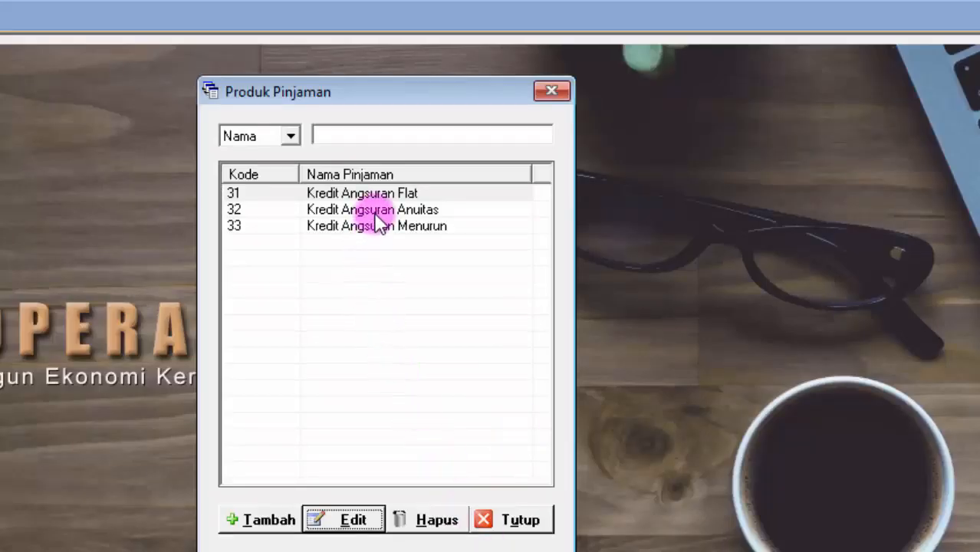
pyautogui.click(381, 191)
pyautogui.click(361, 519)
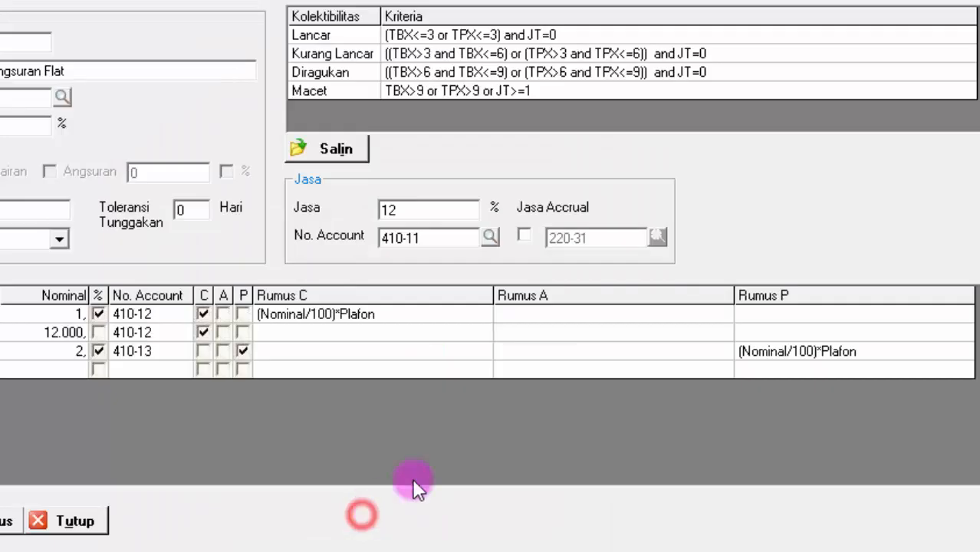
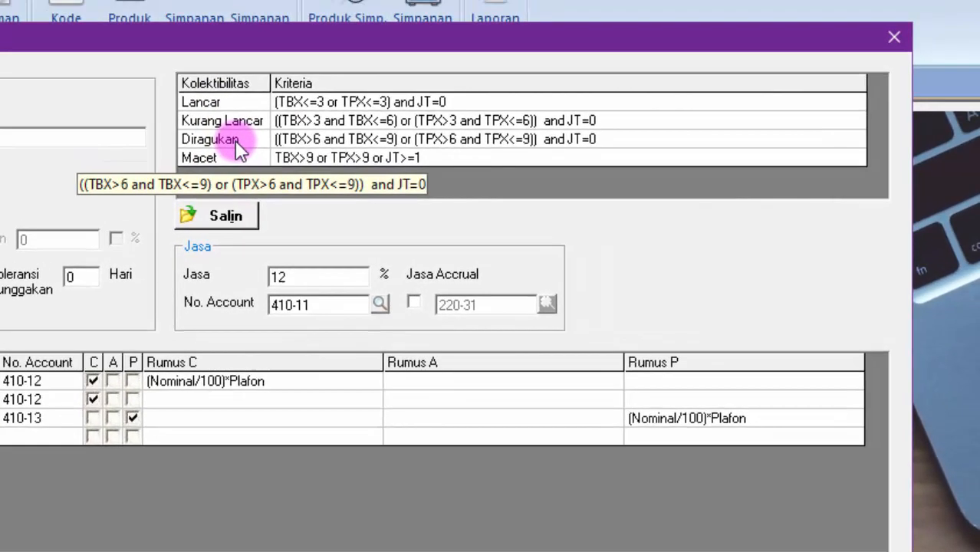
# Open the criteria of the Lancar collectibility level, examine its TBX, TPX and JT conditions, and test the expression.
pyautogui.click(308, 103)
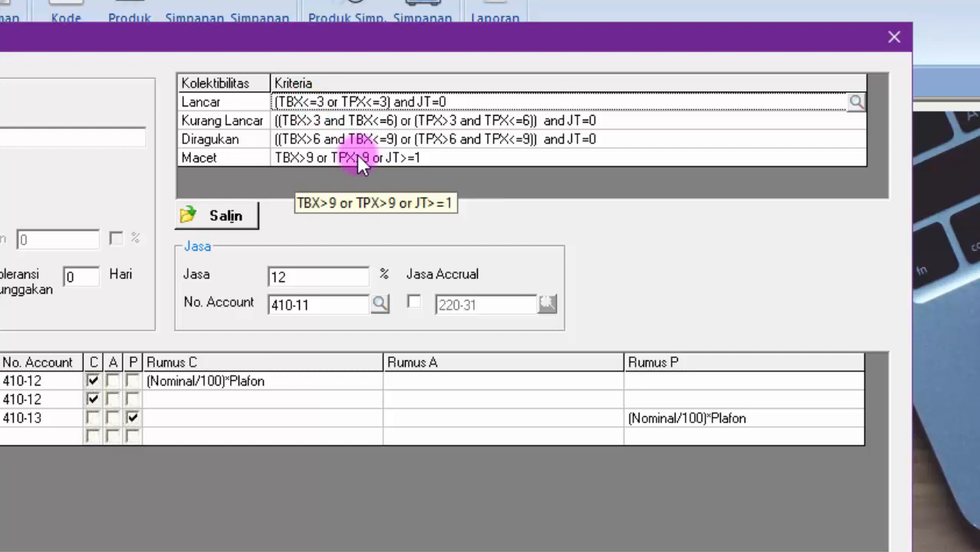
pyautogui.click(856, 100)
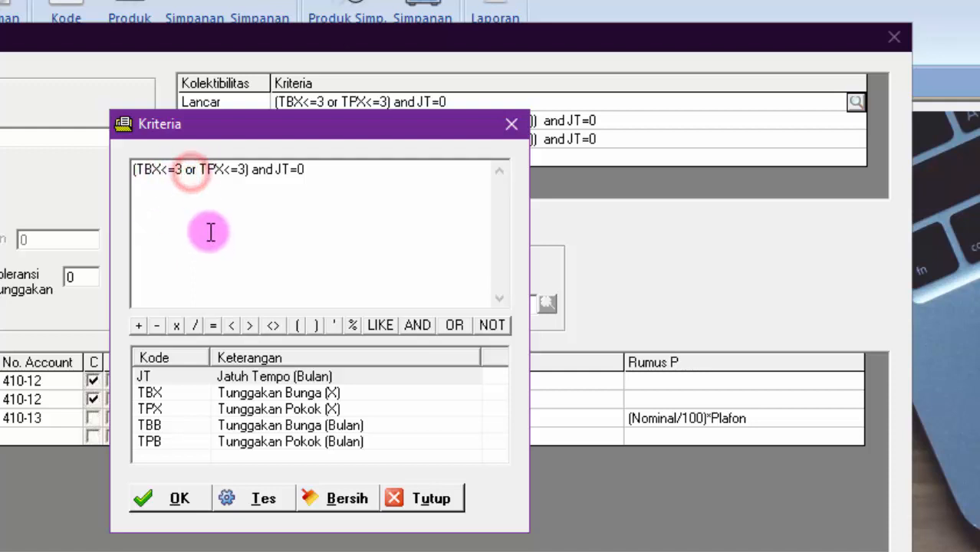
pyautogui.click(208, 168)
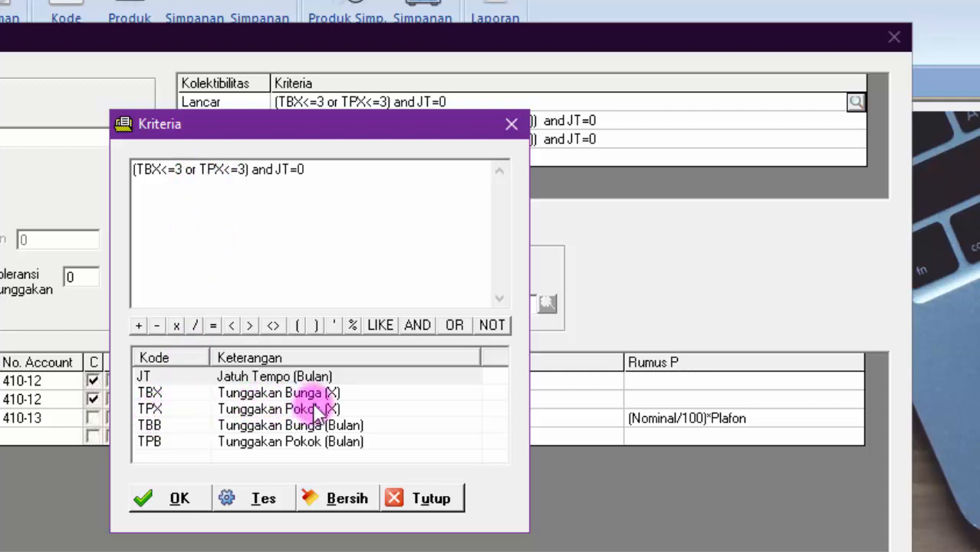
pyautogui.moveTo(204, 172); pyautogui.dragTo(247, 184)
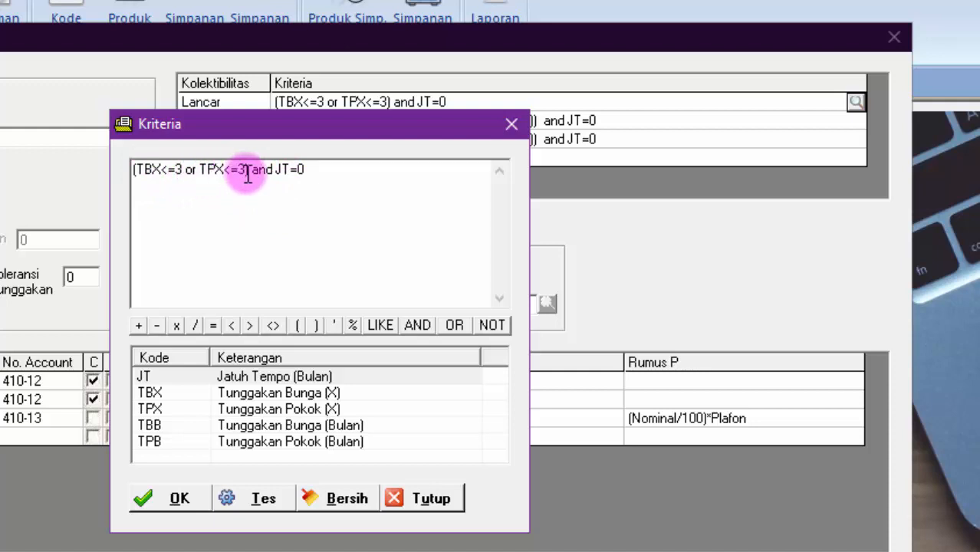
pyautogui.moveTo(132, 170); pyautogui.dragTo(247, 167)
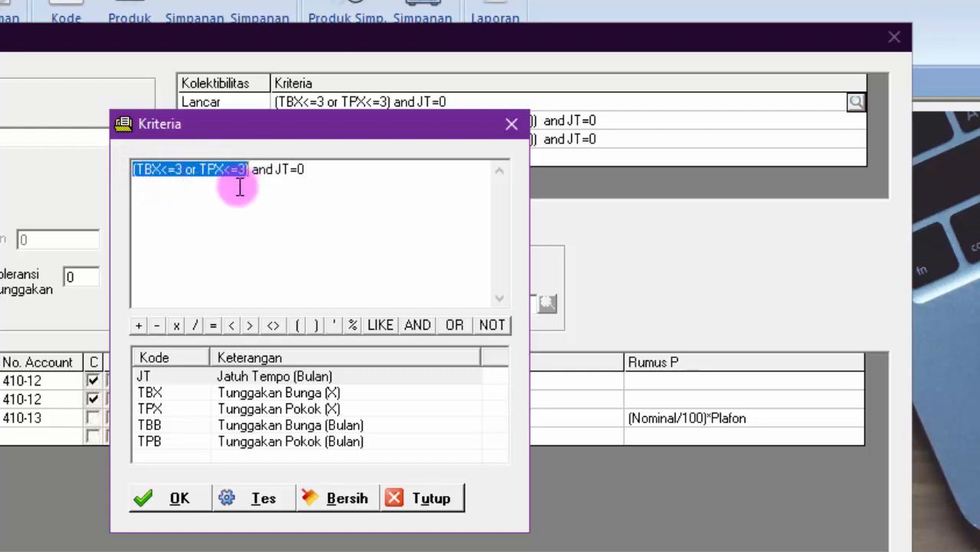
pyautogui.click(269, 185)
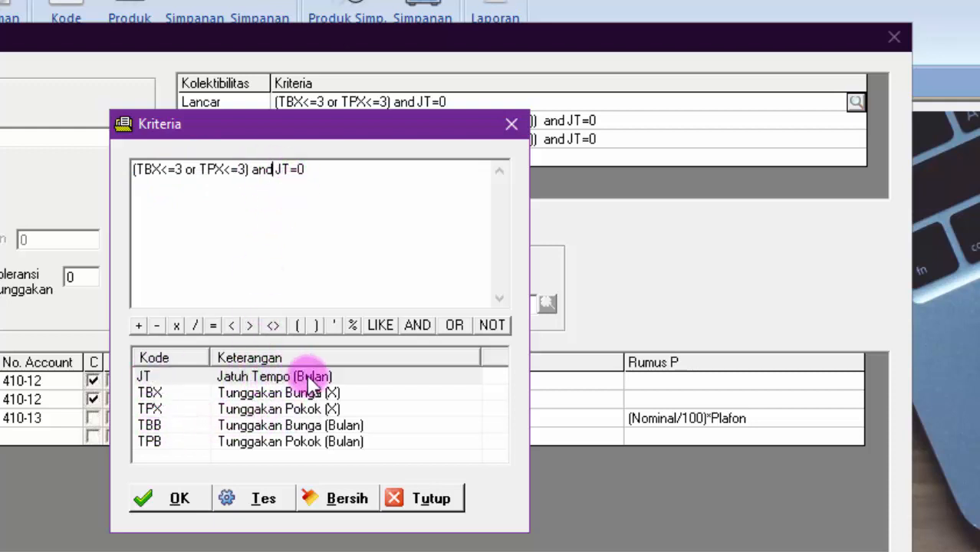
pyautogui.click(313, 169)
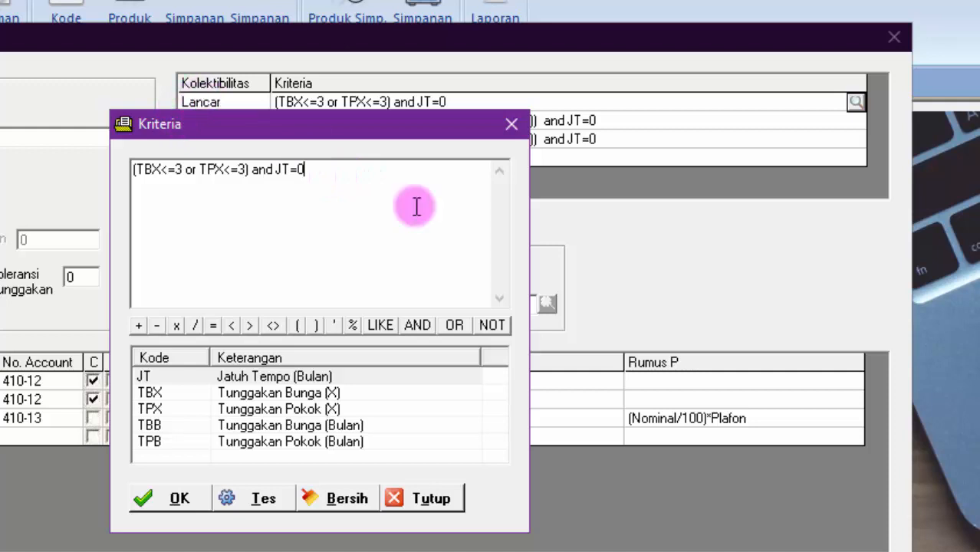
pyautogui.click(268, 499)
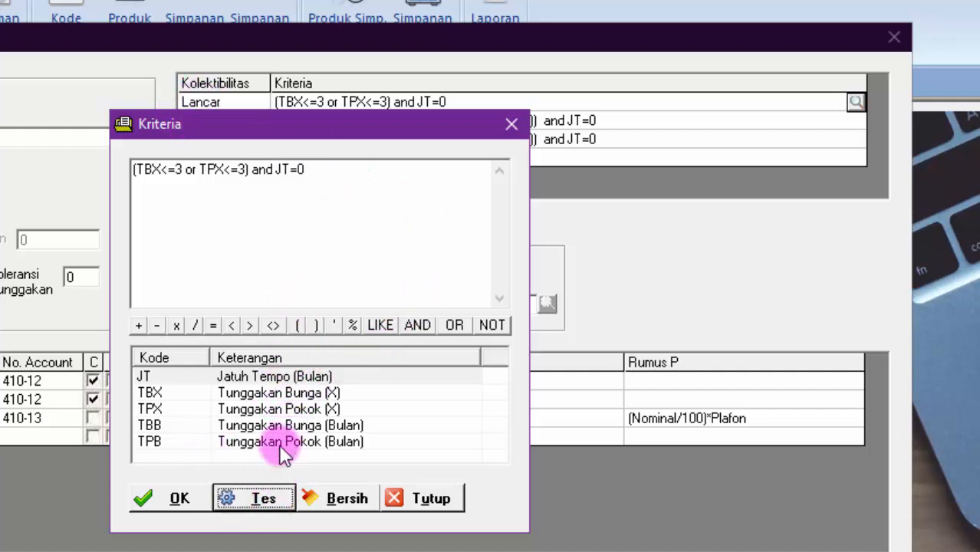
# Test the Lancar criteria expression again and accept it.
pyautogui.click(265, 499)
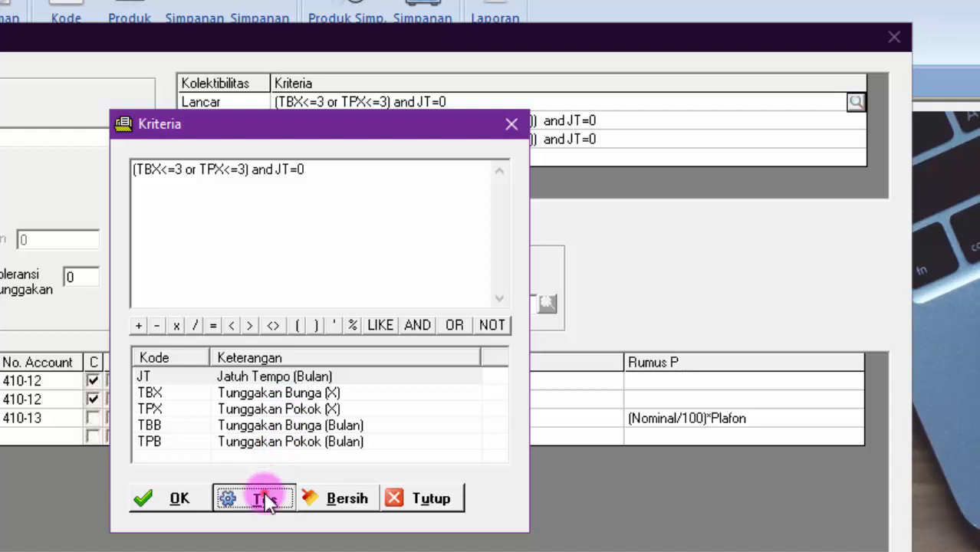
pyautogui.click(324, 167)
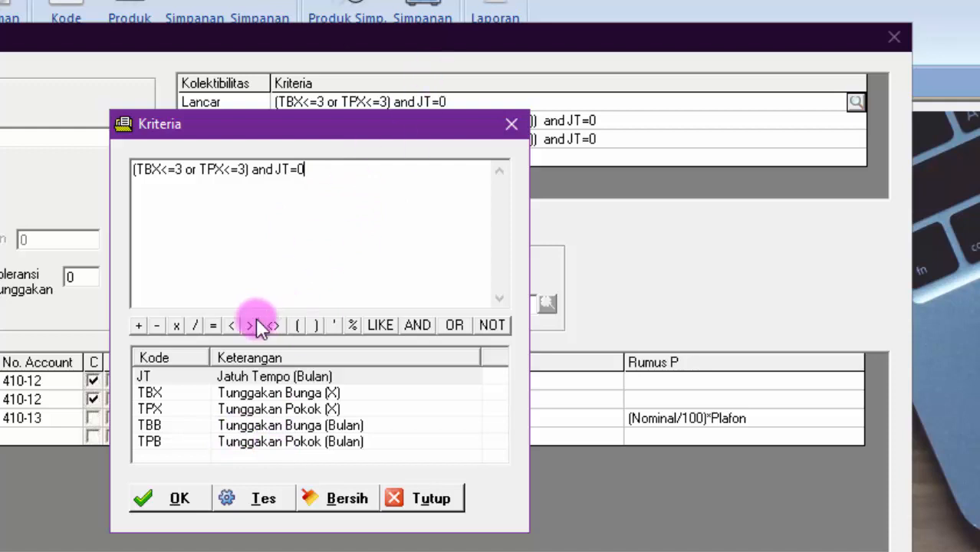
pyautogui.click(180, 499)
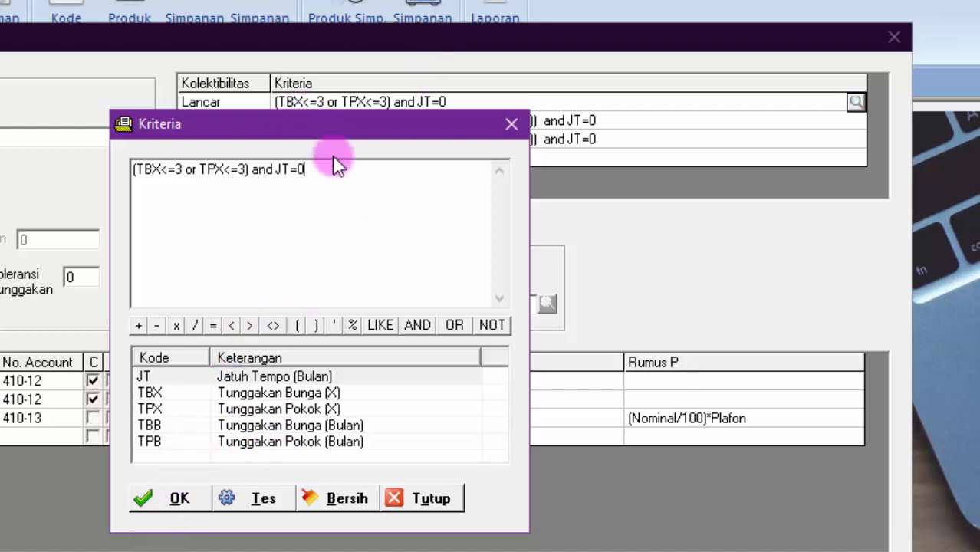
pyautogui.moveTo(321, 164); pyautogui.dragTo(48, 162)
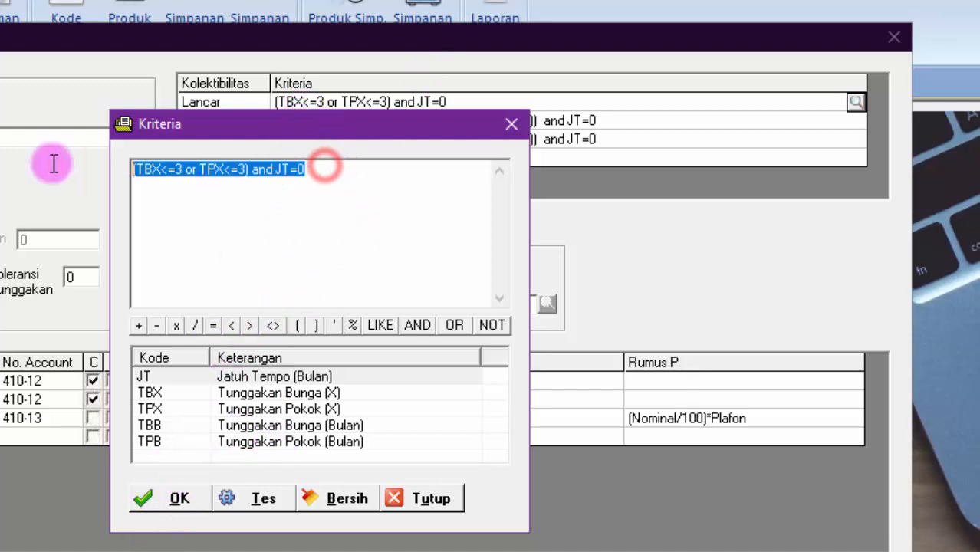
pyautogui.click(184, 498)
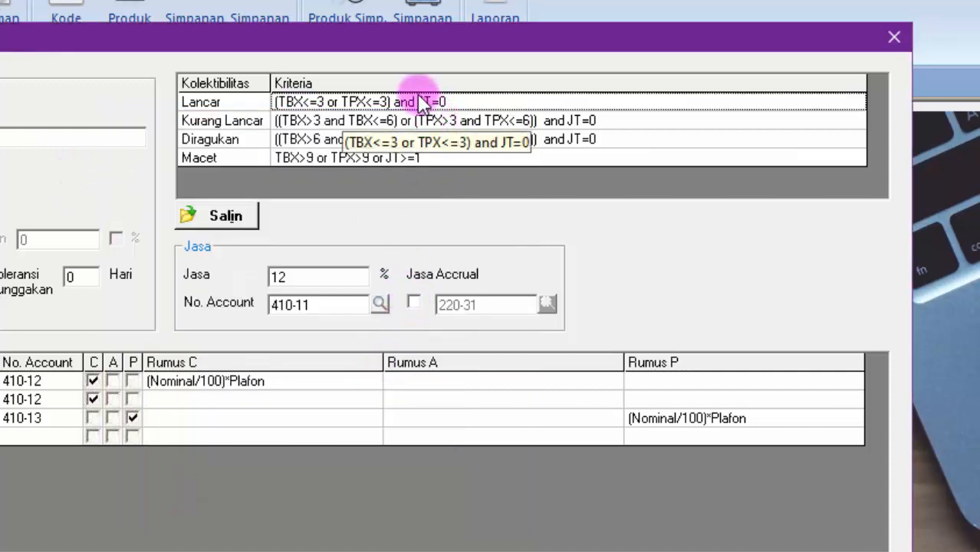
pyautogui.click(427, 101)
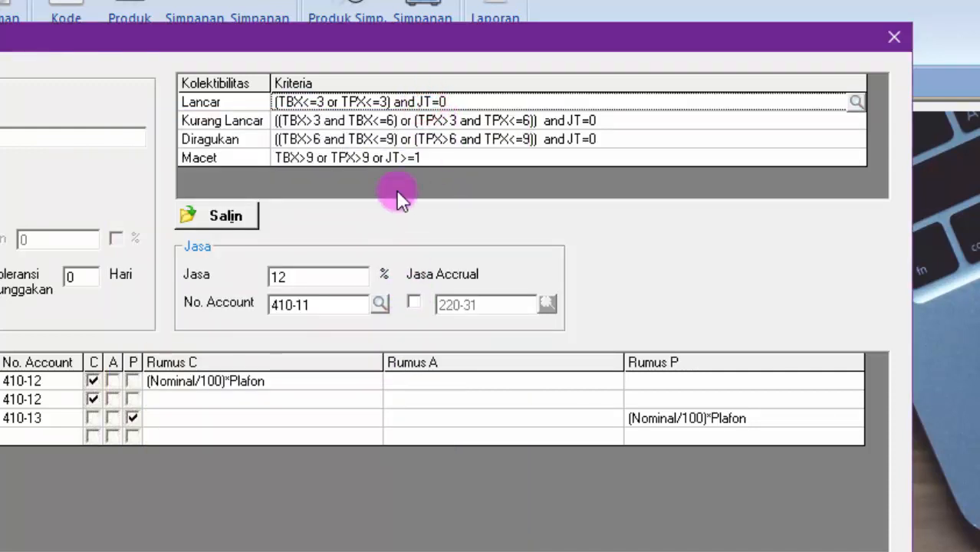
# Open the criteria of the Kurang Lancar collectibility level and examine its TBX and TPX range conditions.
pyautogui.click(314, 120)
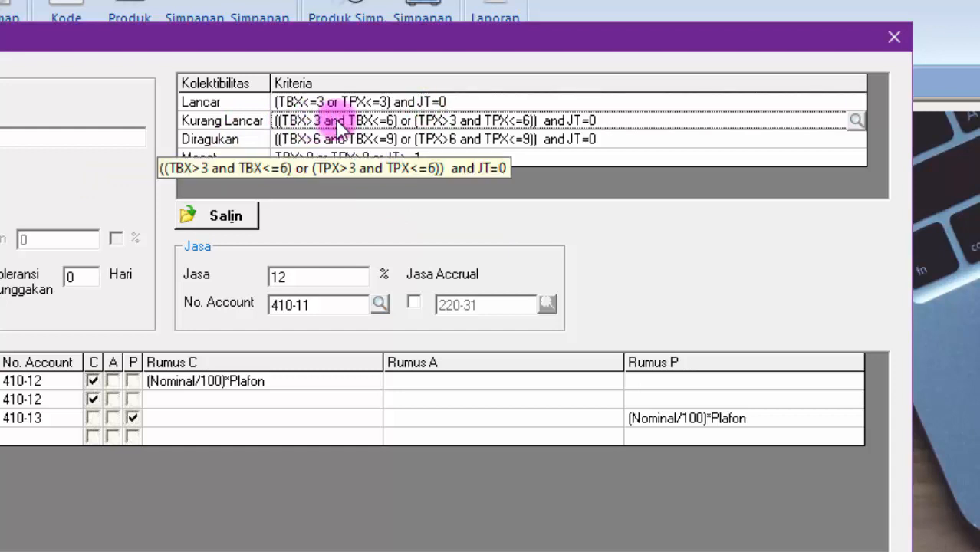
pyautogui.click(855, 121)
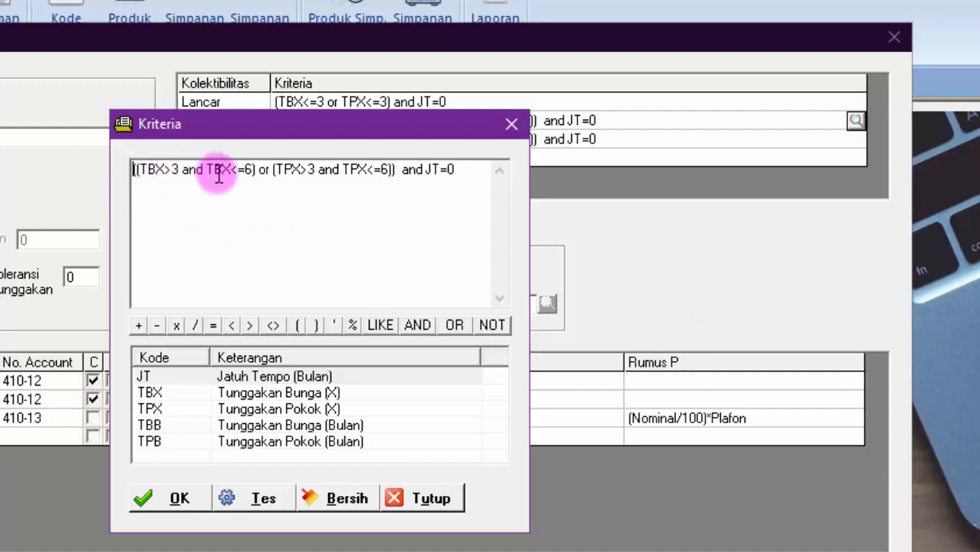
pyautogui.moveTo(255, 169); pyautogui.dragTo(124, 170)
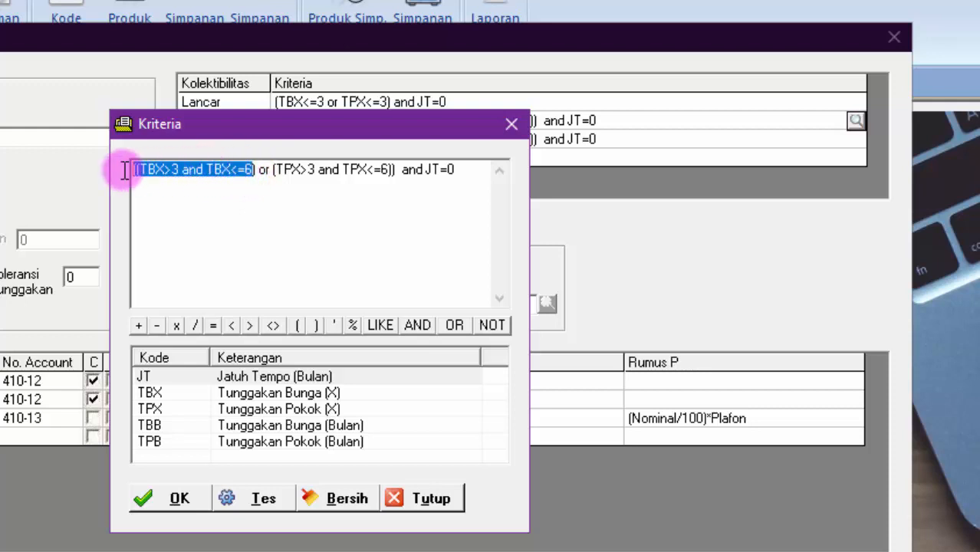
pyautogui.click(247, 166)
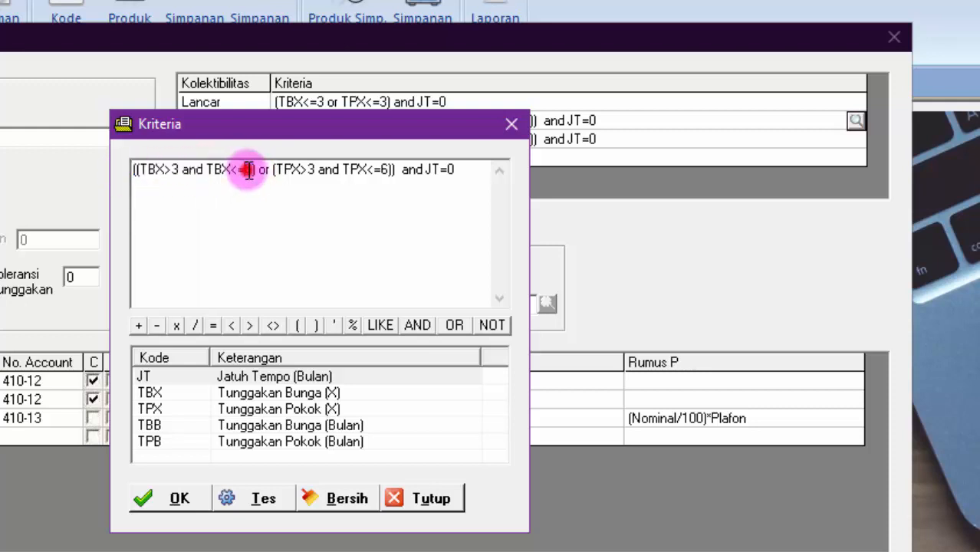
pyautogui.click(292, 172)
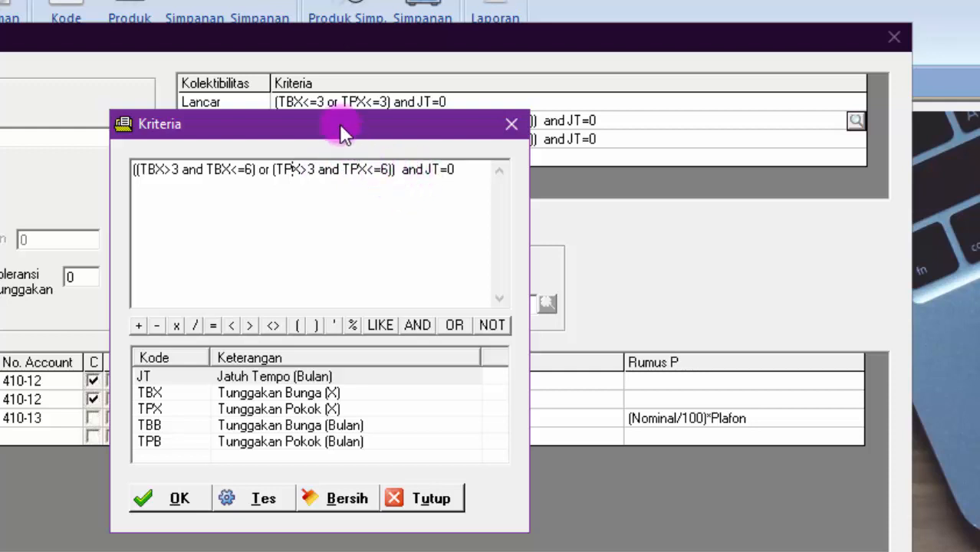
# Compare the Kurang Lancar criteria with the other levels, examine its JT condition, and close the criteria unchanged.
pyautogui.moveTo(339, 124); pyautogui.dragTo(440, 201)
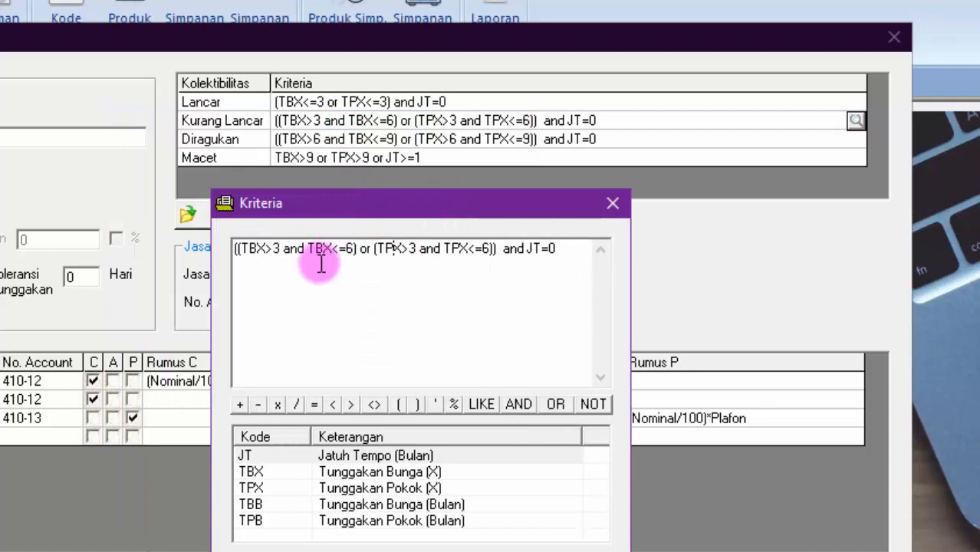
pyautogui.click(507, 250)
pyautogui.moveTo(441, 204); pyautogui.dragTo(439, 137)
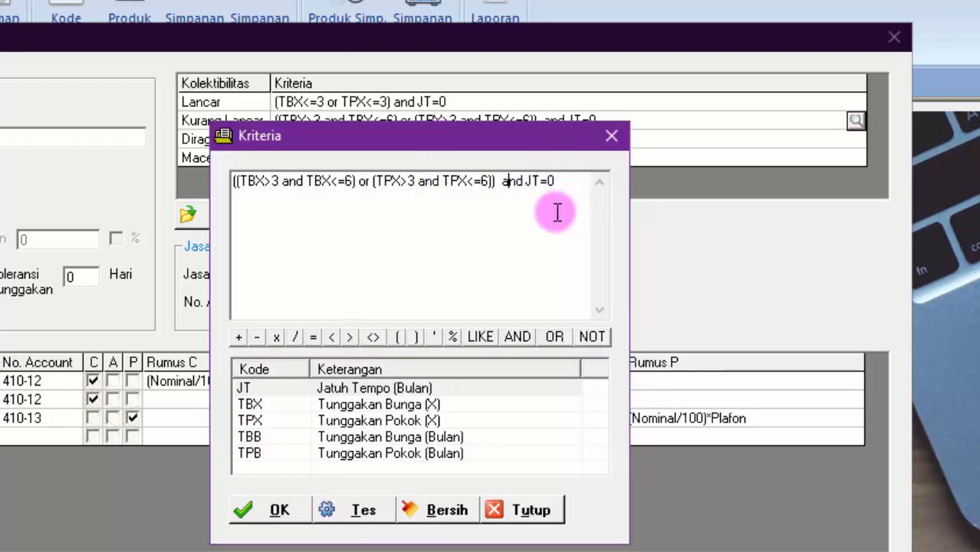
pyautogui.moveTo(503, 182); pyautogui.dragTo(529, 182)
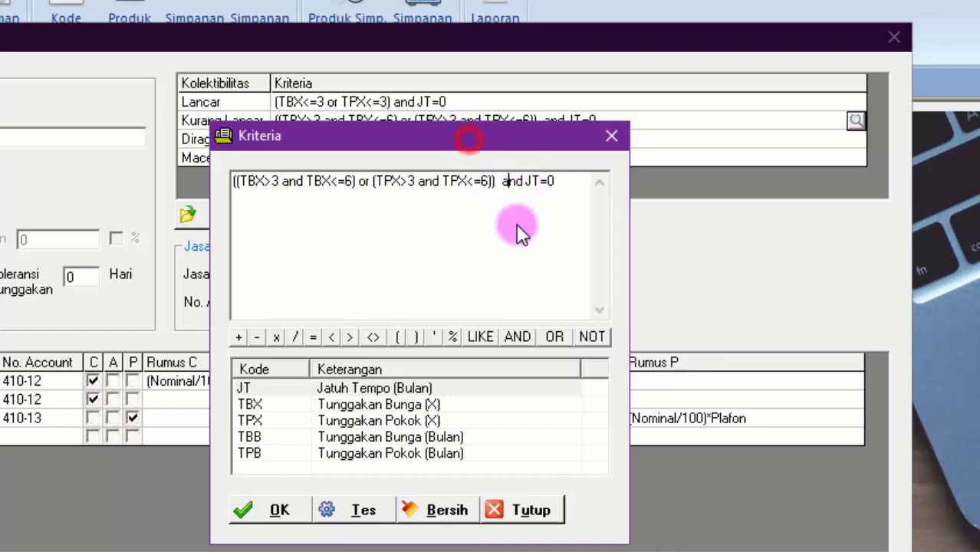
pyautogui.moveTo(469, 138); pyautogui.dragTo(500, 140)
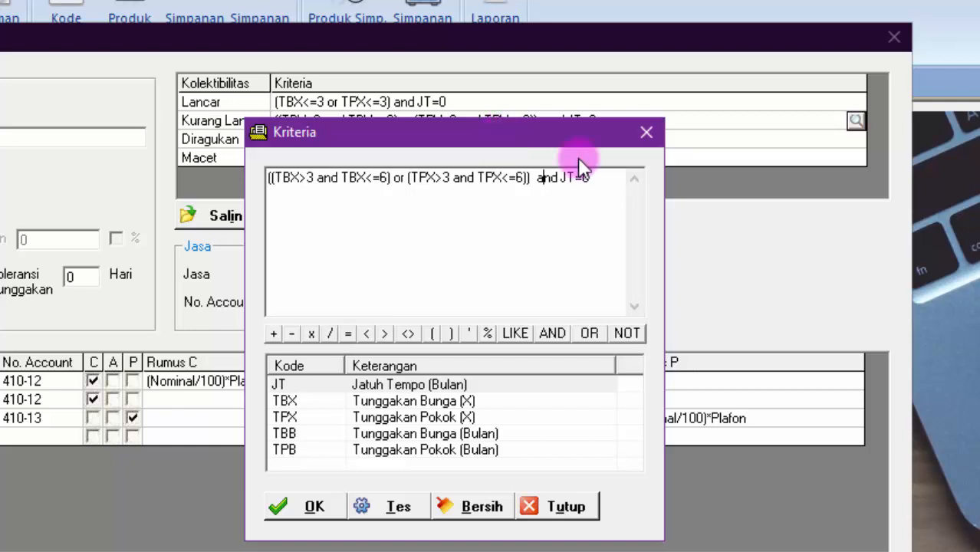
pyautogui.click(560, 178)
pyautogui.moveTo(578, 181); pyautogui.dragTo(609, 181)
pyautogui.click(588, 201)
pyautogui.moveTo(562, 178); pyautogui.dragTo(604, 200)
pyautogui.click(647, 135)
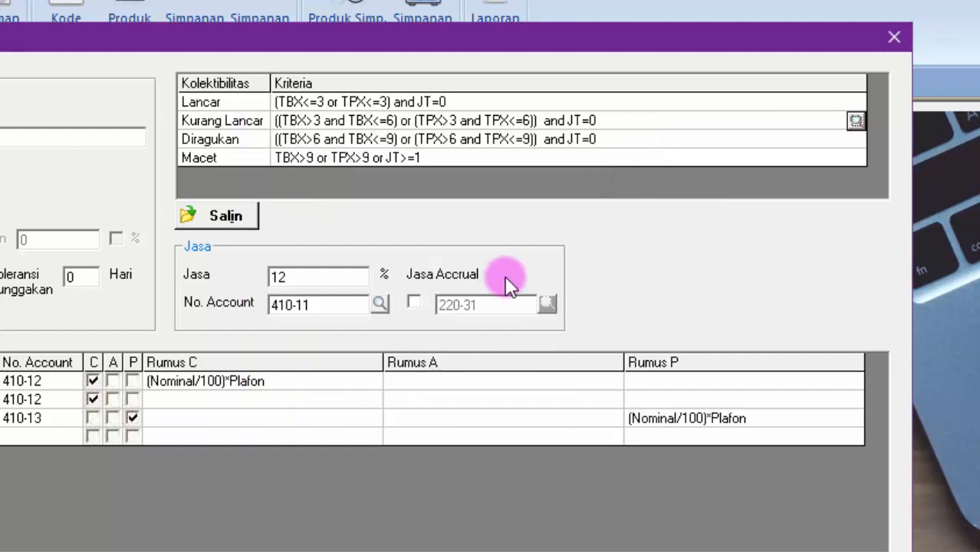
# Open the criteria of the Diragukan level, examine its TBX, TPX and JT conditions, and close them unchanged.
pyautogui.click(208, 139)
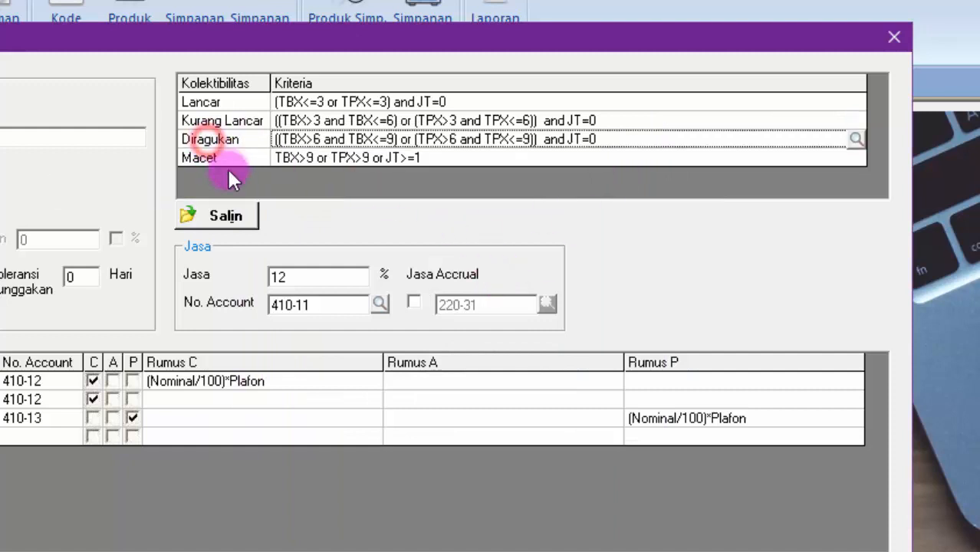
pyautogui.click(856, 138)
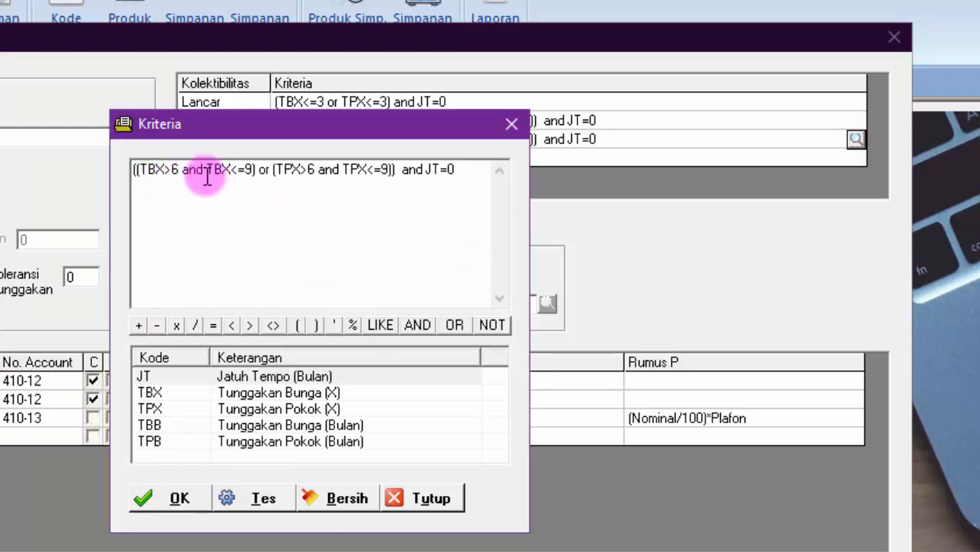
pyautogui.doubleClick(247, 168)
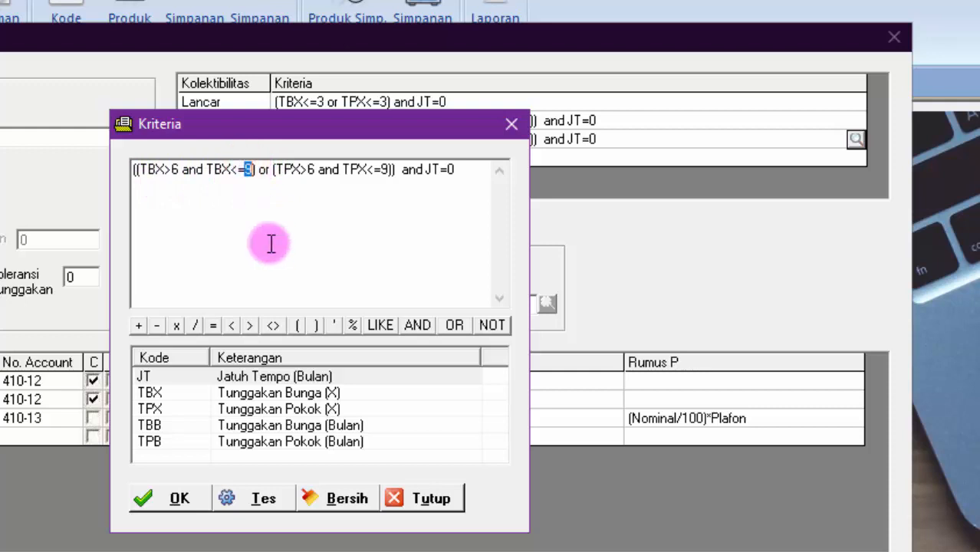
pyautogui.click(291, 169)
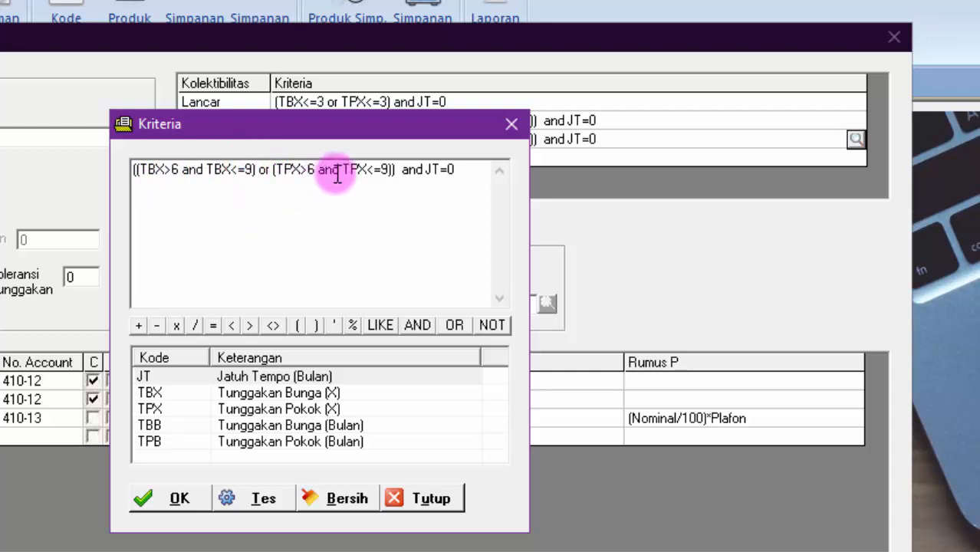
pyautogui.moveTo(396, 170); pyautogui.dragTo(374, 169)
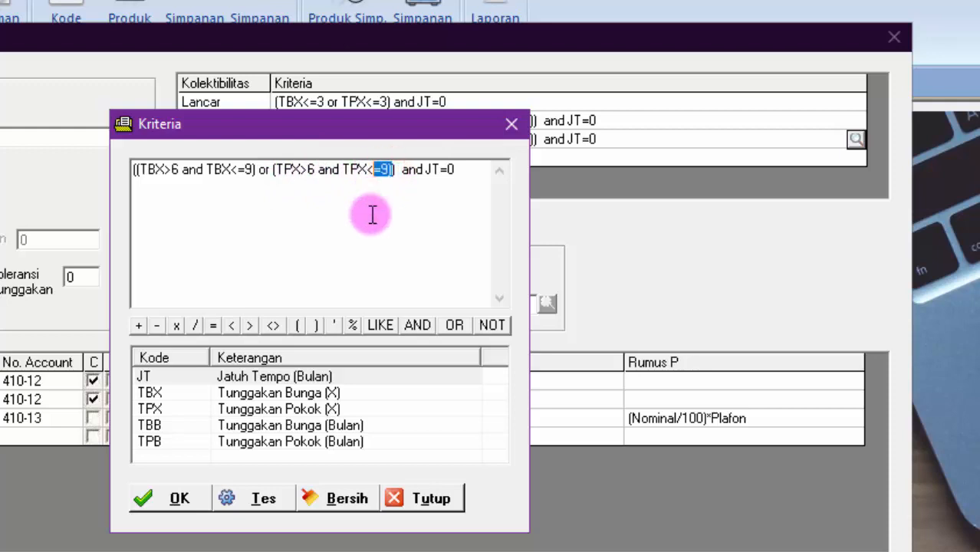
pyautogui.click(441, 170)
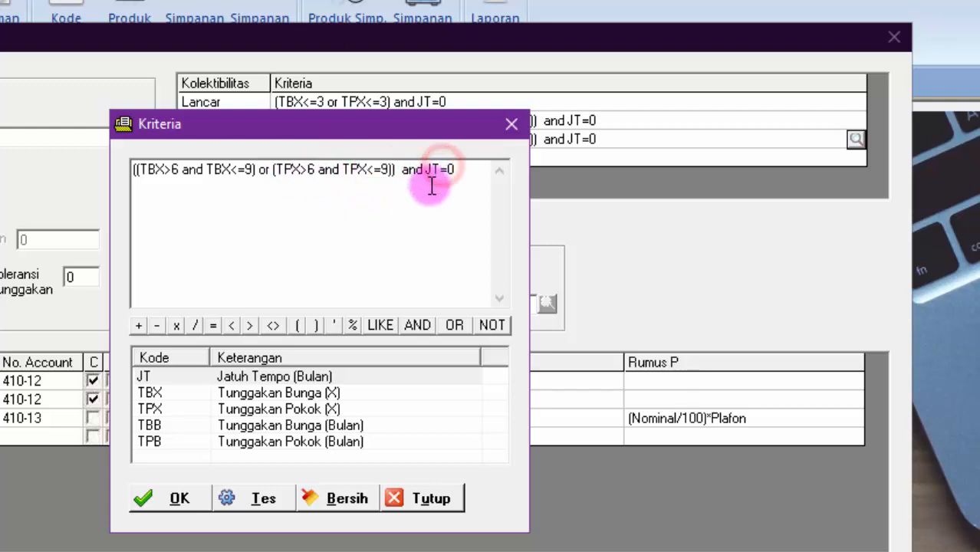
pyautogui.click(511, 125)
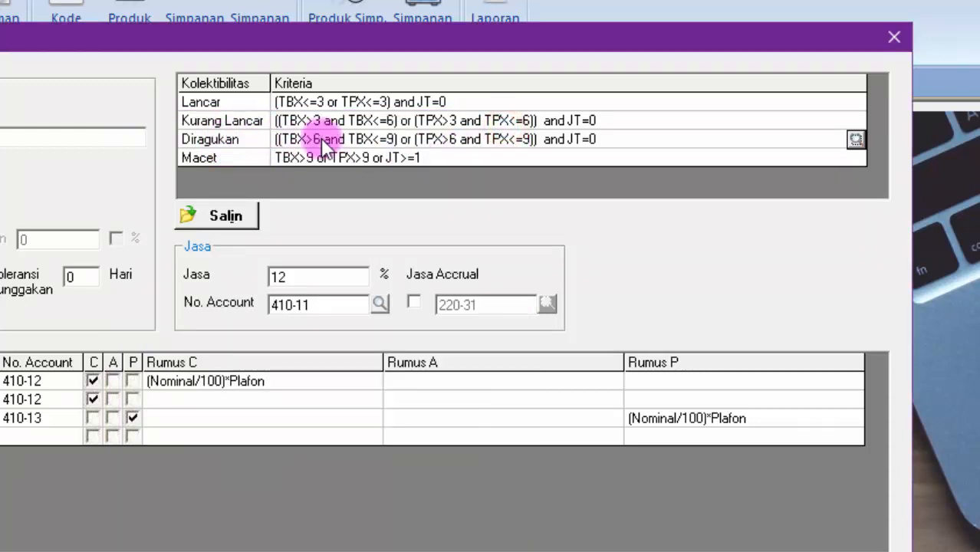
pyautogui.click(347, 141)
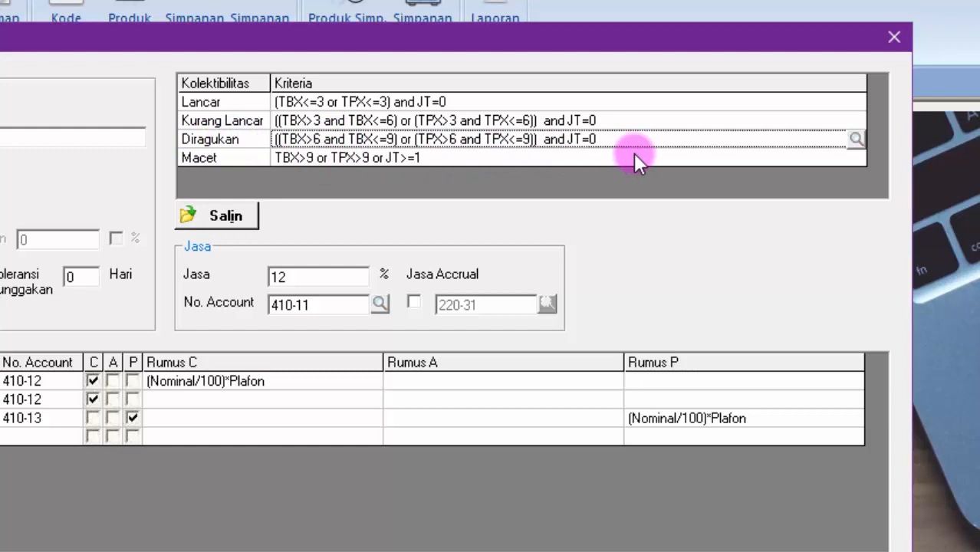
# Open the criteria of the Macet level, examine its TBX, TPX and JT conditions, and close them unchanged.
pyautogui.click(319, 156)
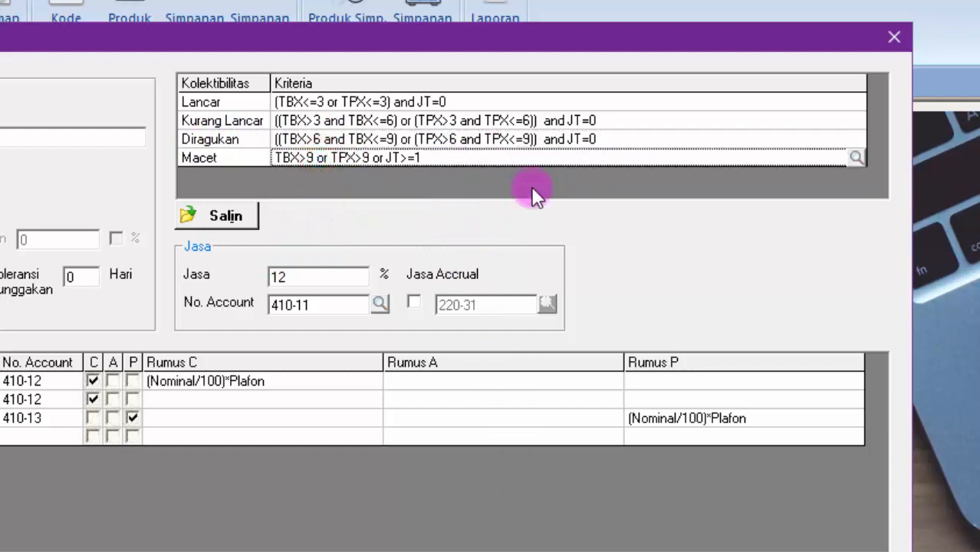
pyautogui.click(858, 159)
pyautogui.click(142, 175)
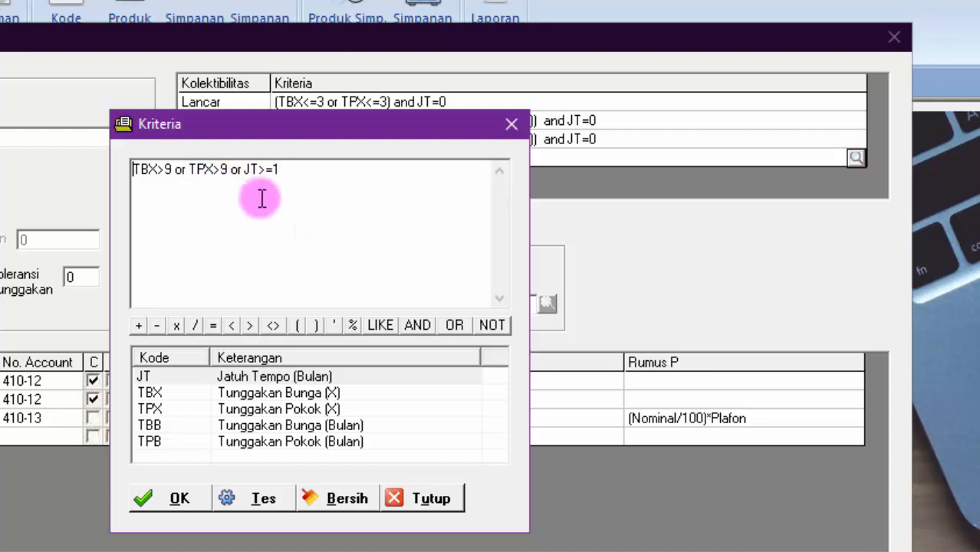
pyautogui.click(257, 169)
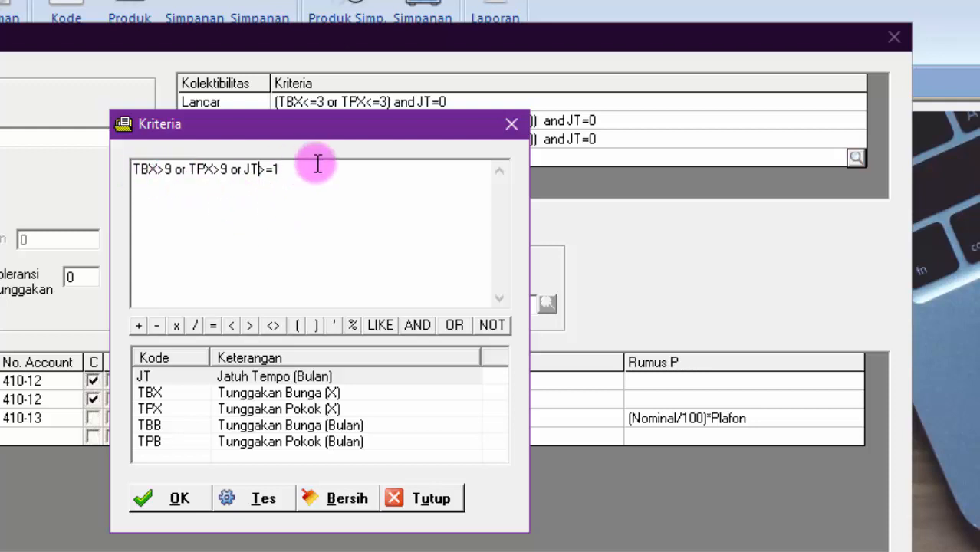
pyautogui.click(512, 126)
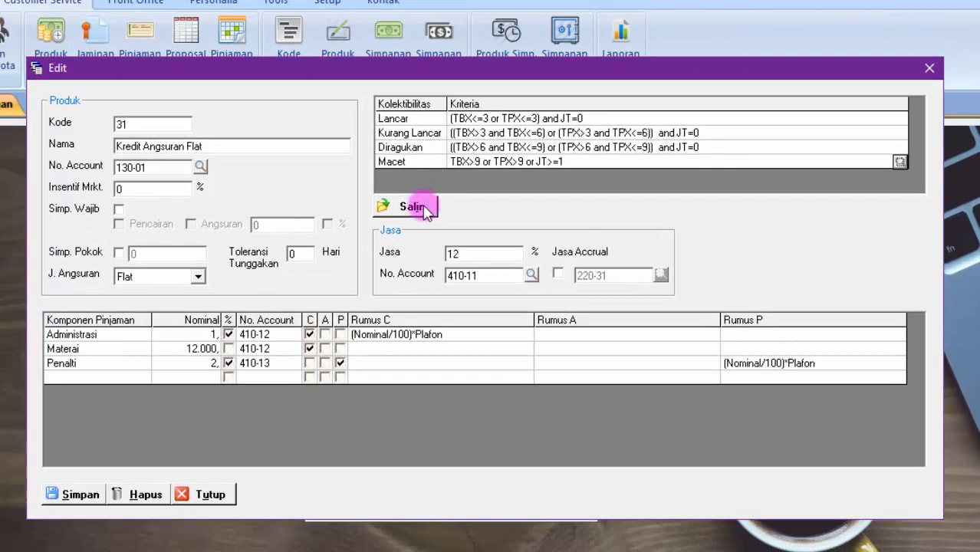
# View the Anuitas and Menurun criteria available for copying, without choosing any, and close the Kredit Angsuran Flat product.
pyautogui.click(239, 215)
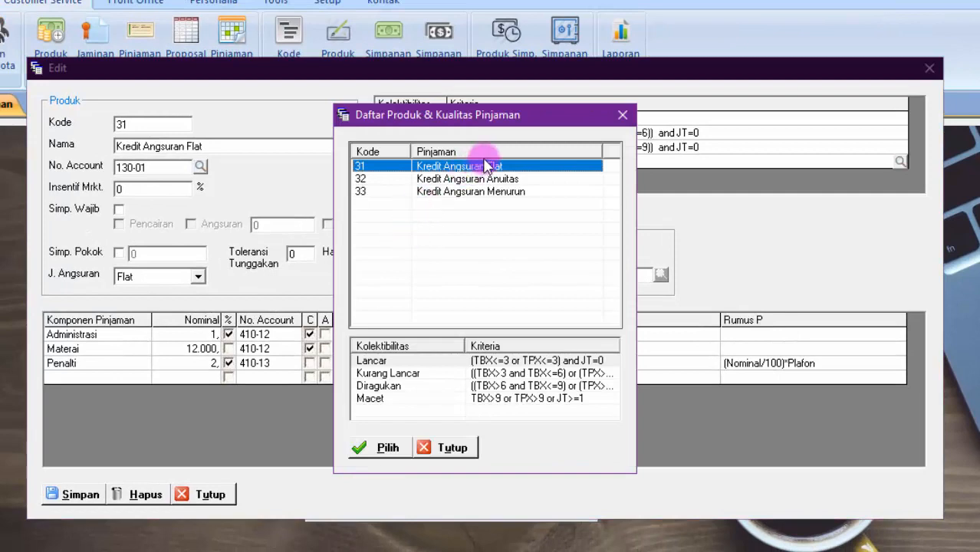
pyautogui.click(461, 179)
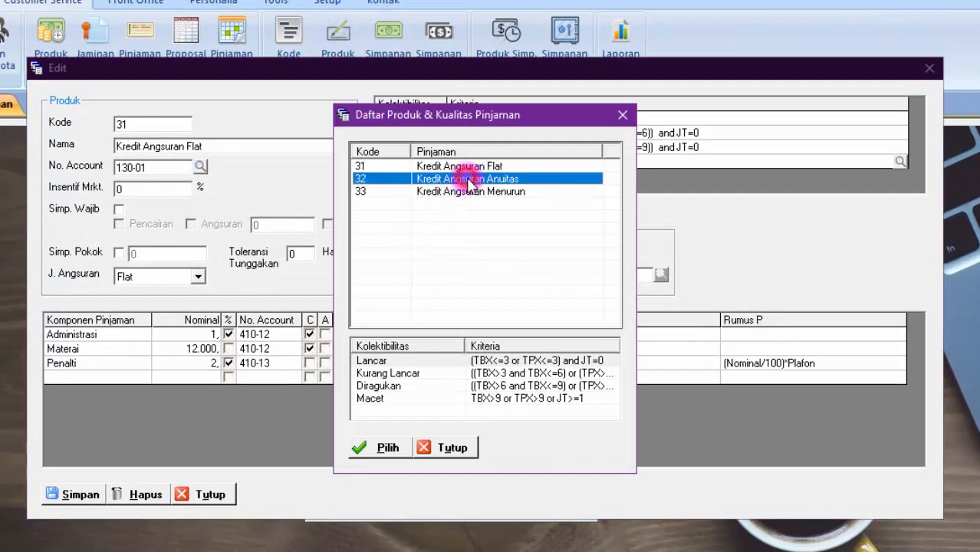
pyautogui.click(469, 192)
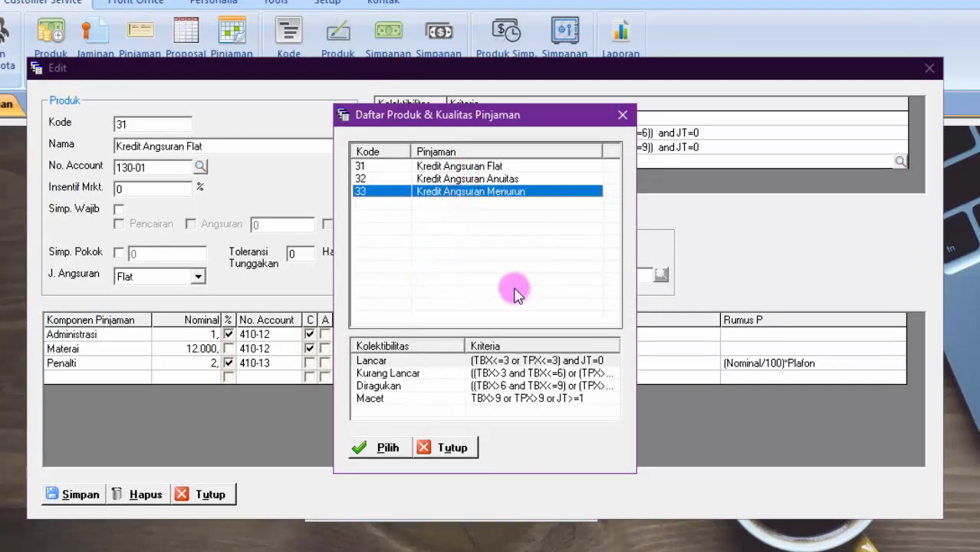
pyautogui.click(623, 115)
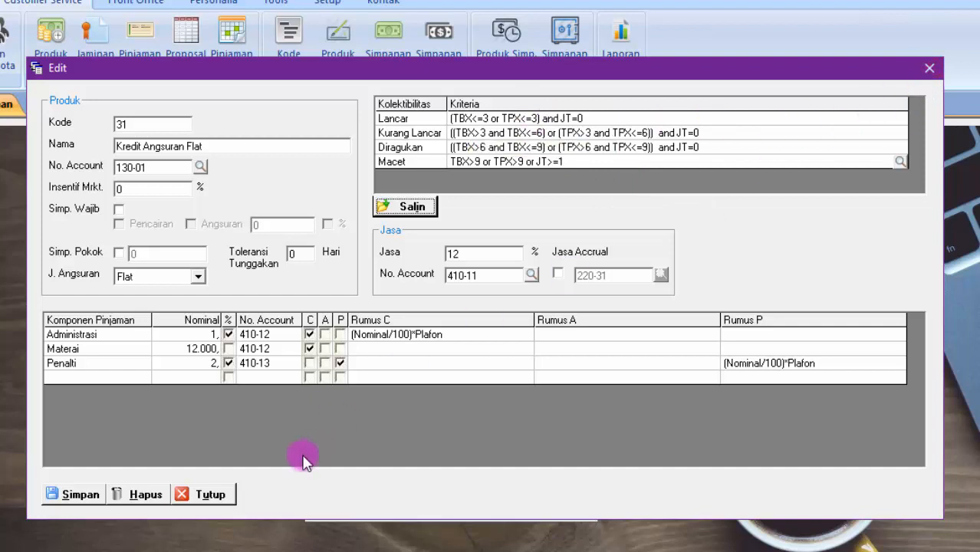
pyautogui.click(218, 495)
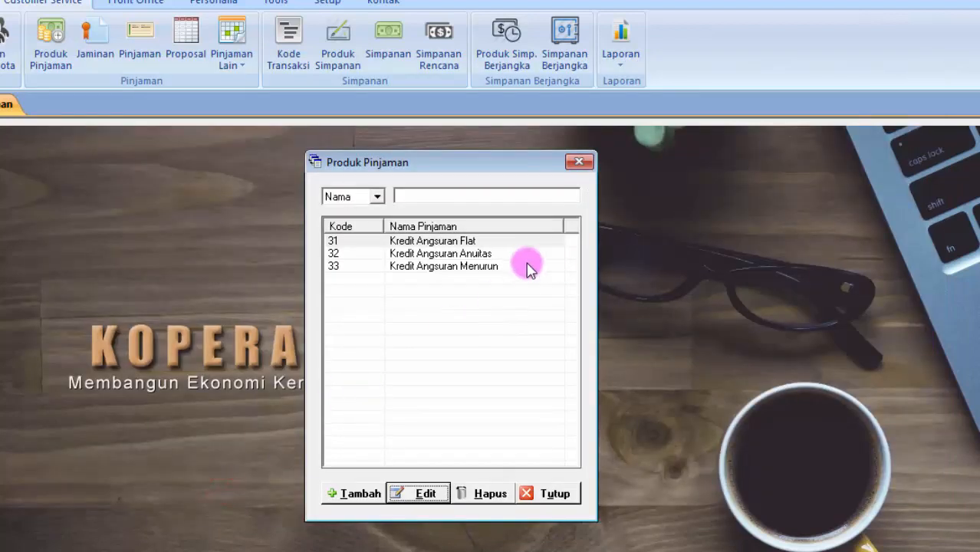
# Open Kredit Angsuran Anuitas for editing, review its settings, and close it and the loan product list without saving.
pyautogui.click(463, 241)
pyautogui.click(463, 254)
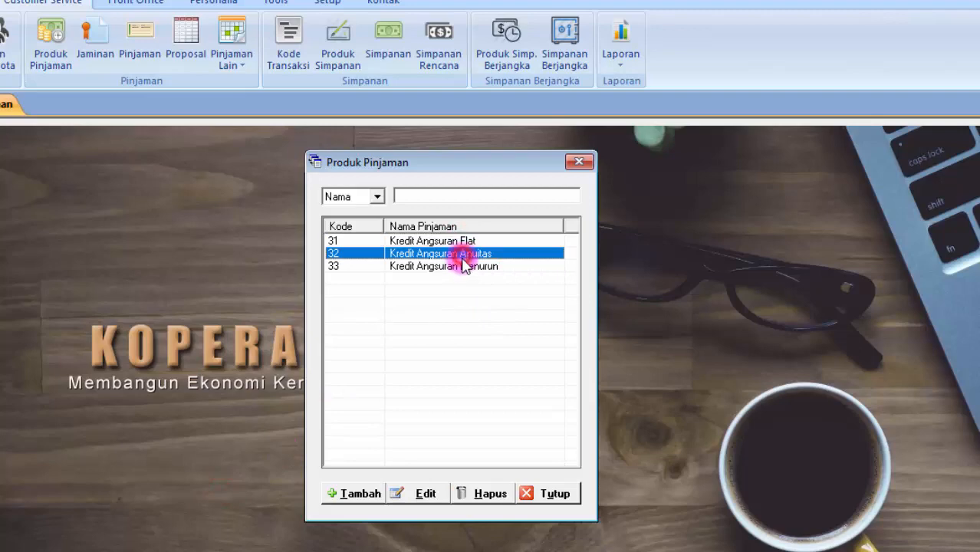
pyautogui.click(466, 266)
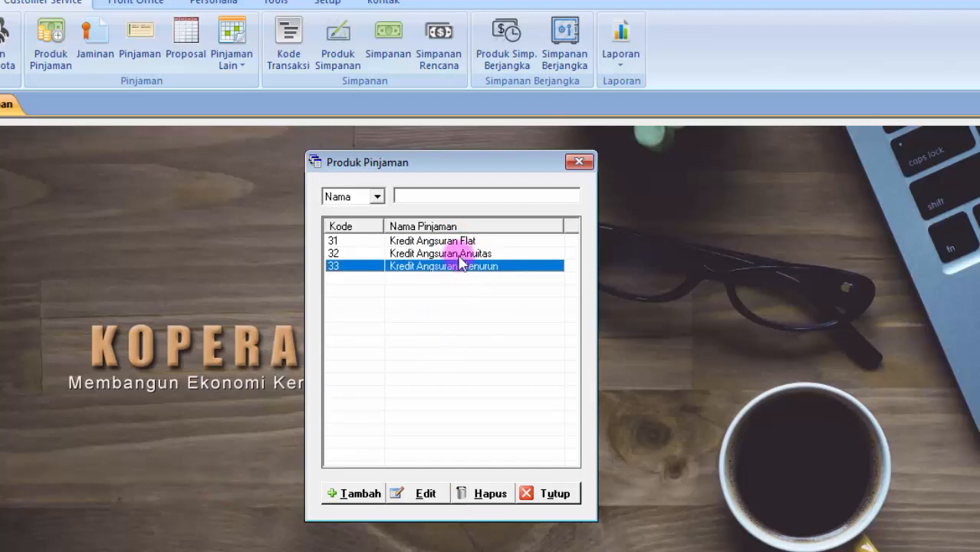
pyautogui.click(464, 253)
pyautogui.click(411, 495)
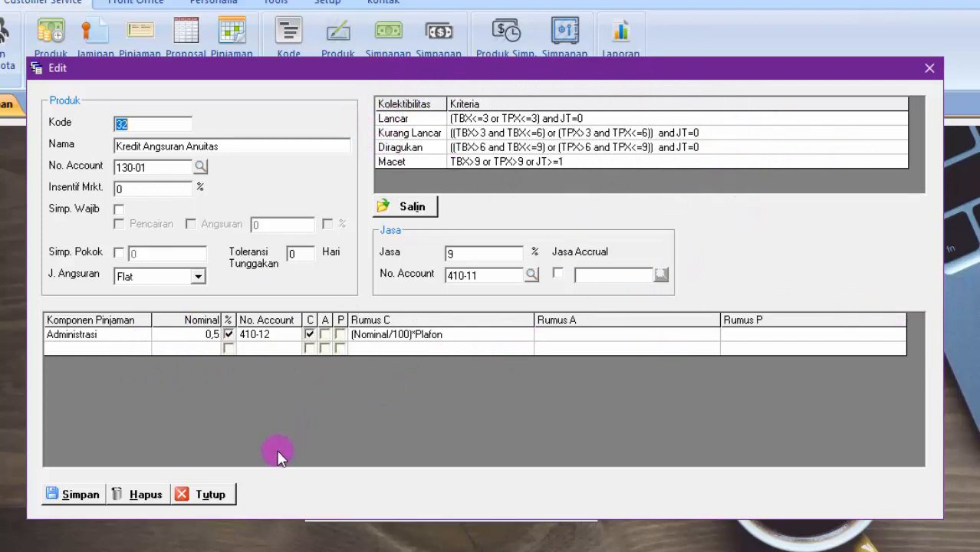
pyautogui.click(205, 496)
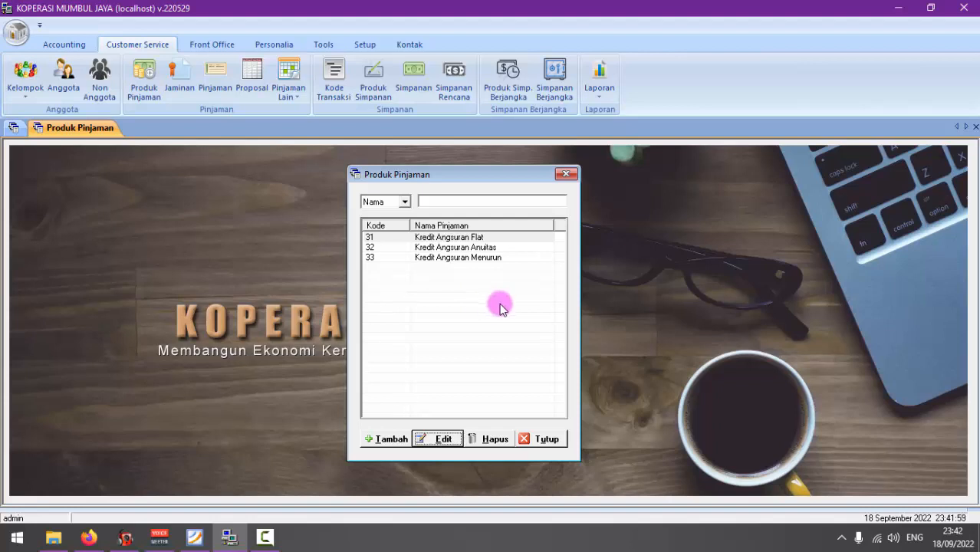
pyautogui.click(555, 438)
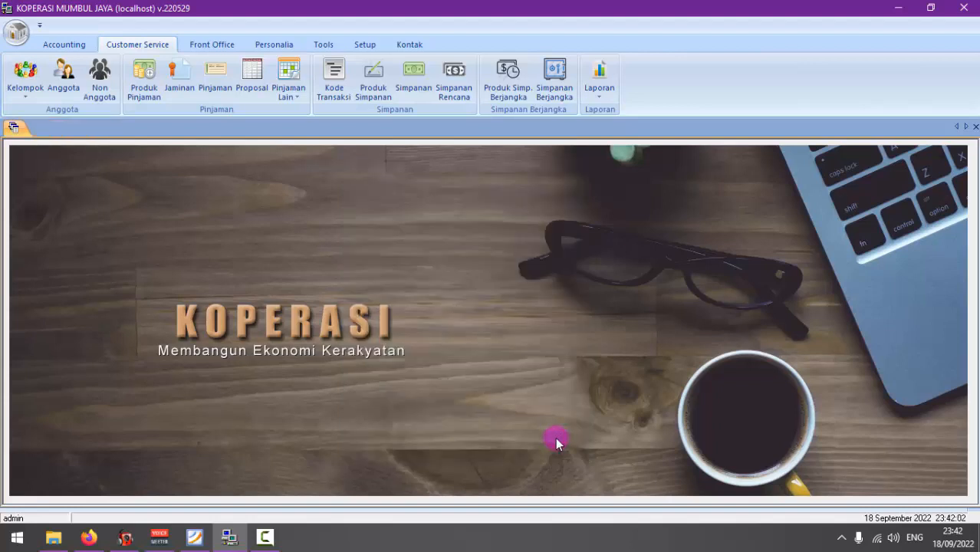